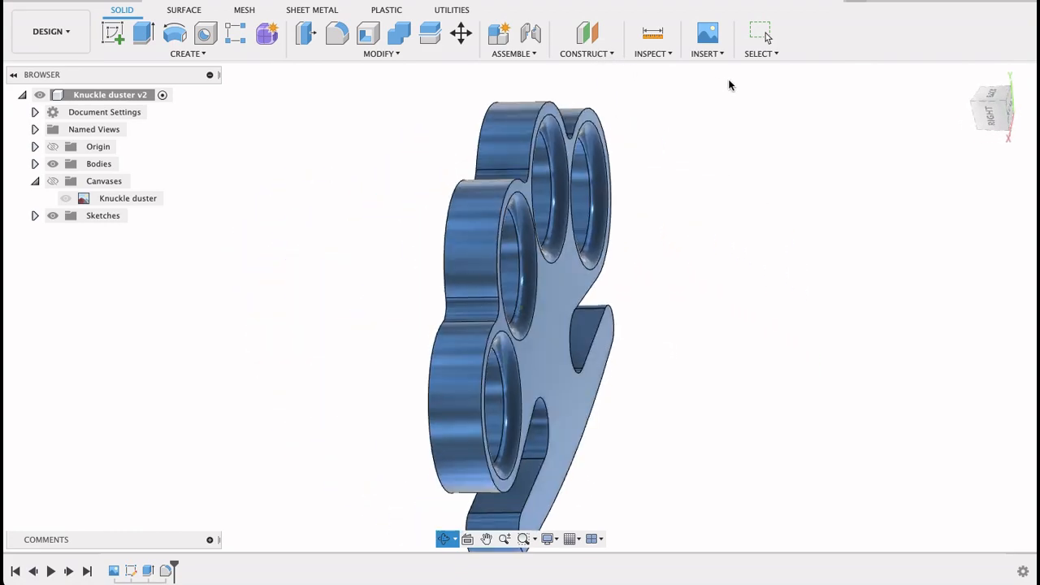
{"action": "key", "text": "Escape"}
{"action": "middle_click_drag", "start_coordinate": [480, 267], "coordinate": [986, 132], "text": "shift"}
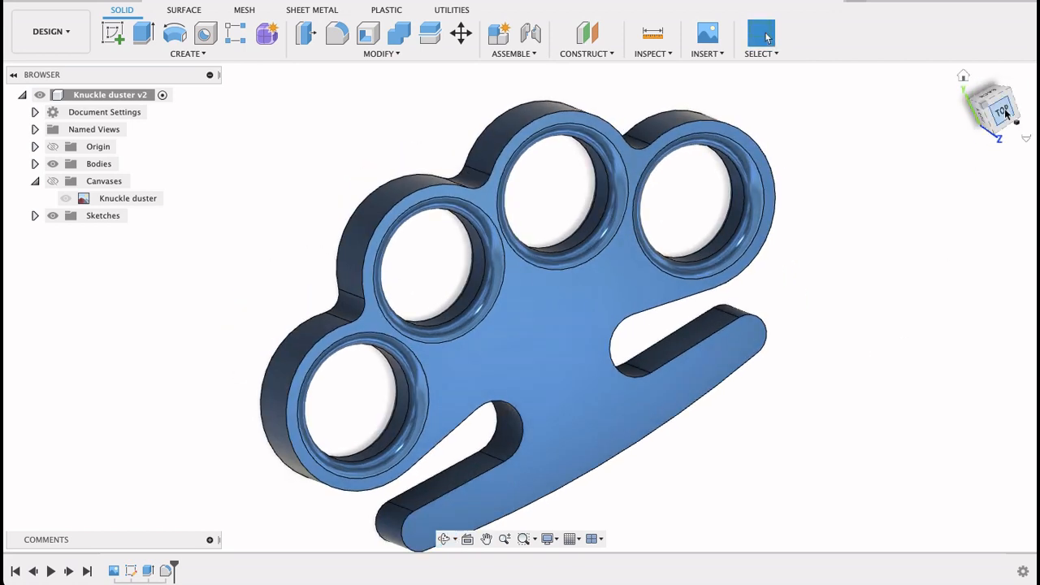
{"action": "left_click", "coordinate": [1005, 111]}
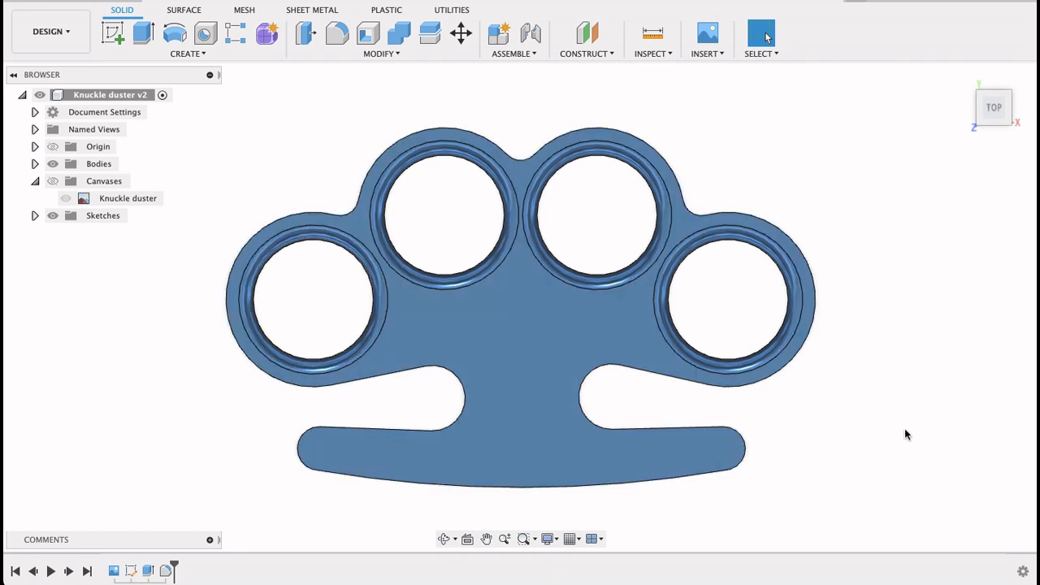
{"action": "middle_click_drag", "start_coordinate": [911, 422], "coordinate": [731, 377], "text": "shift"}
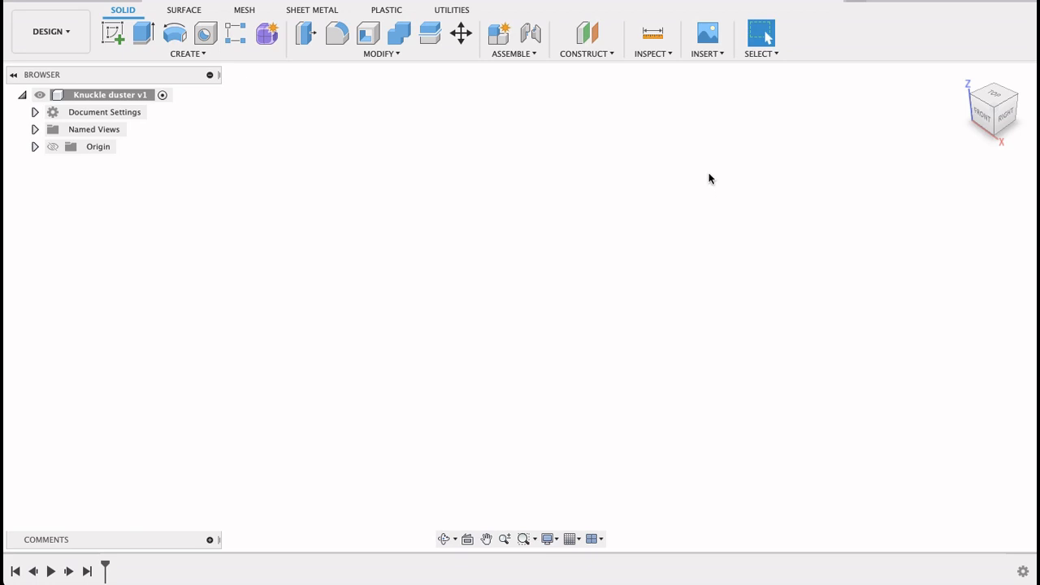
Insert Knuckle duster.jpeg from Admin Project as a canvas on the XY plane and scale it up
{"action": "left_click", "coordinate": [705, 55]}
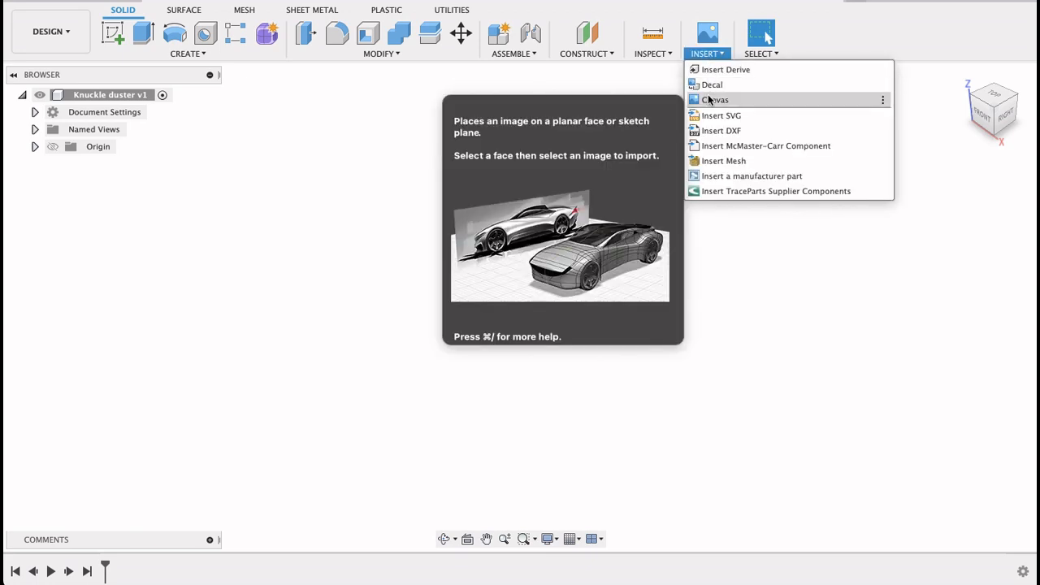
{"action": "left_click", "coordinate": [709, 100]}
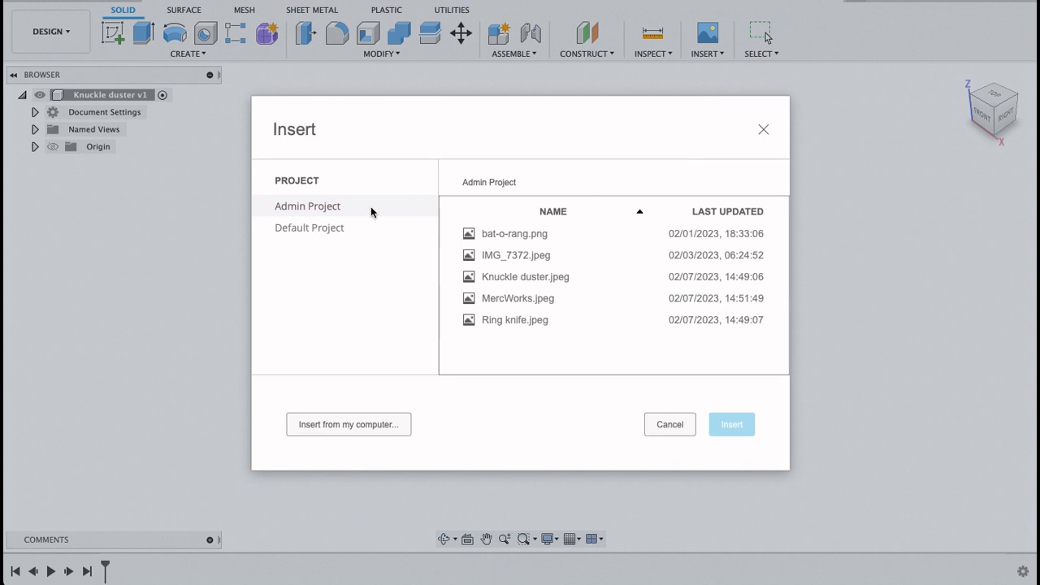
{"action": "left_click", "coordinate": [499, 281]}
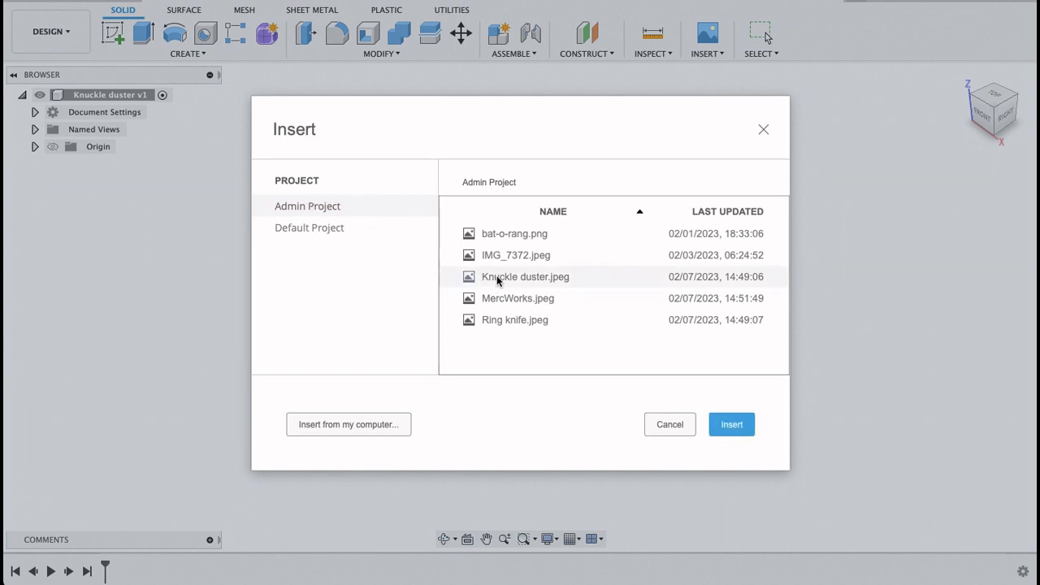
{"action": "double_click", "coordinate": [497, 278]}
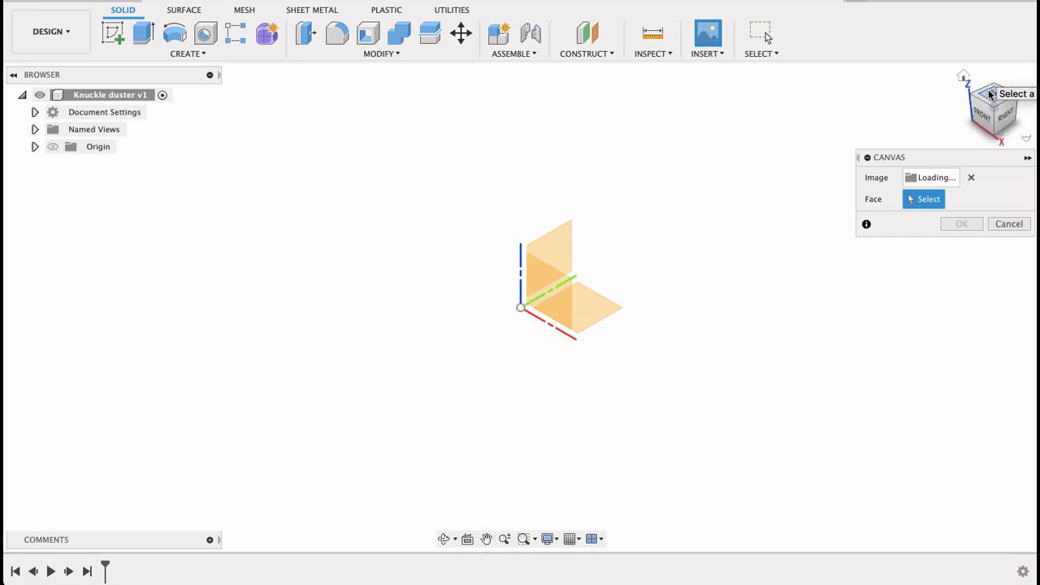
{"action": "left_click", "coordinate": [993, 95]}
{"action": "left_click", "coordinate": [549, 273]}
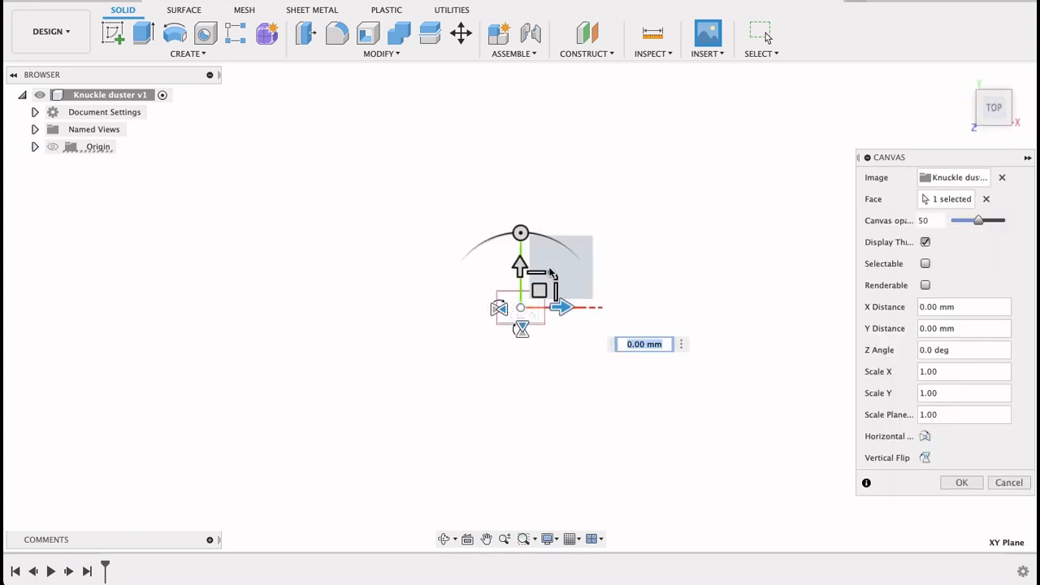
{"action": "left_click_drag", "start_coordinate": [555, 272], "coordinate": [613, 213]}
{"action": "left_click", "coordinate": [955, 483]}
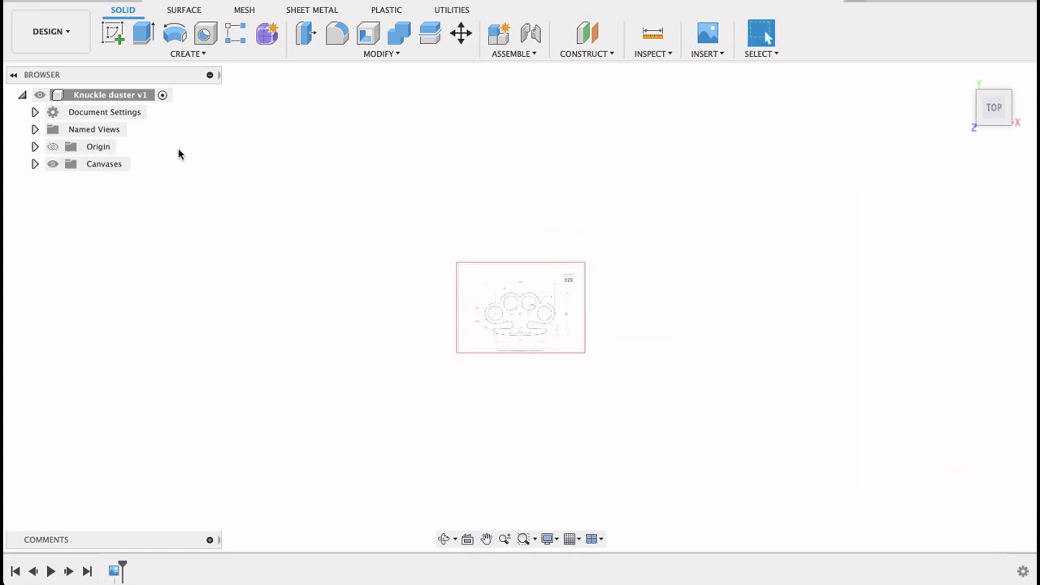
Calibrate the Knuckle duster canvas to 111 mm between the centres of the handle bar's two R6 rounded ends
{"action": "scroll", "coordinate": [514, 292], "scroll_direction": "up", "scroll_amount": 10}
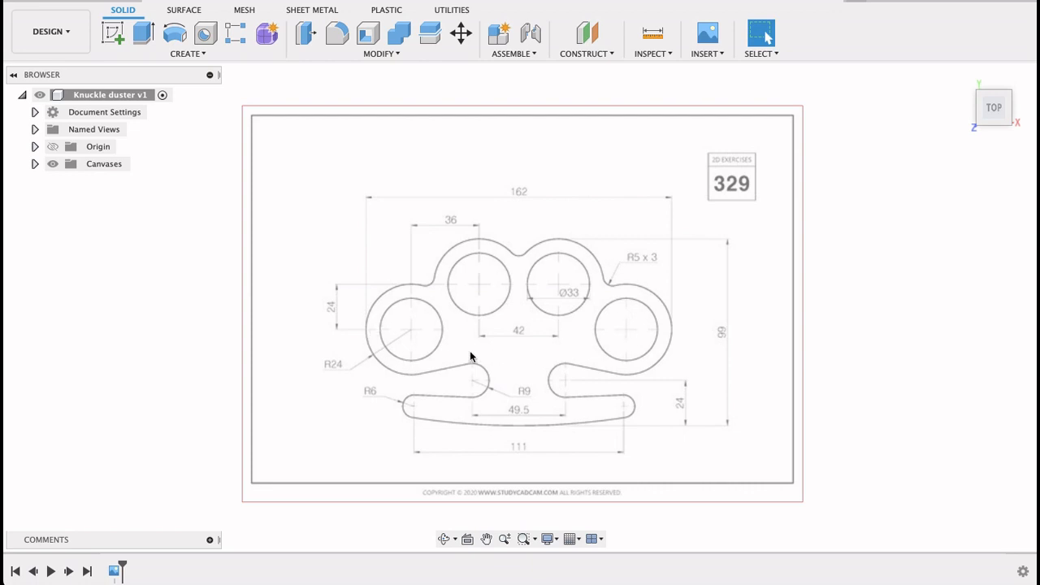
{"action": "left_click", "coordinate": [34, 165]}
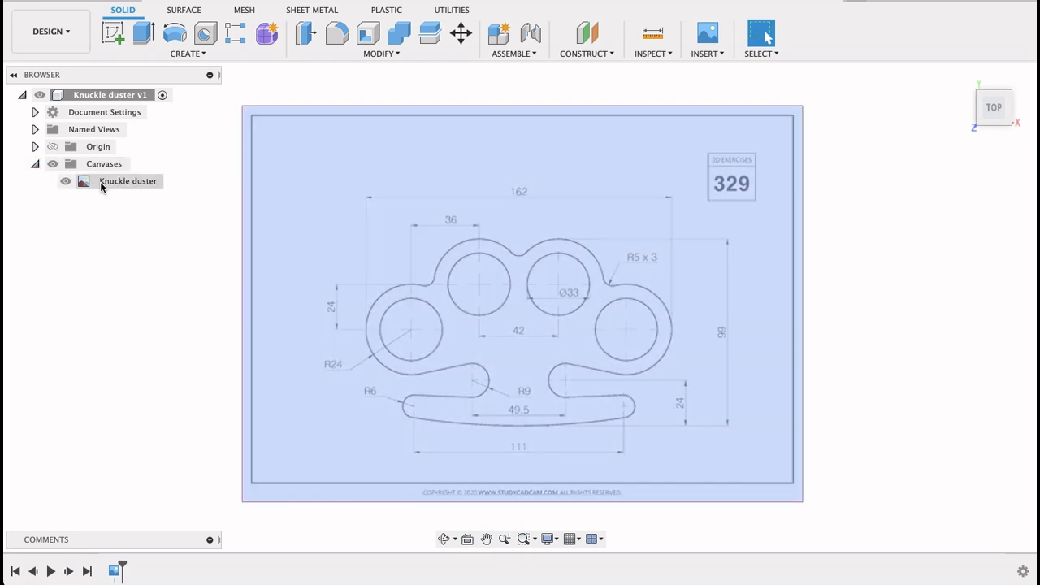
{"action": "right_click", "coordinate": [100, 181]}
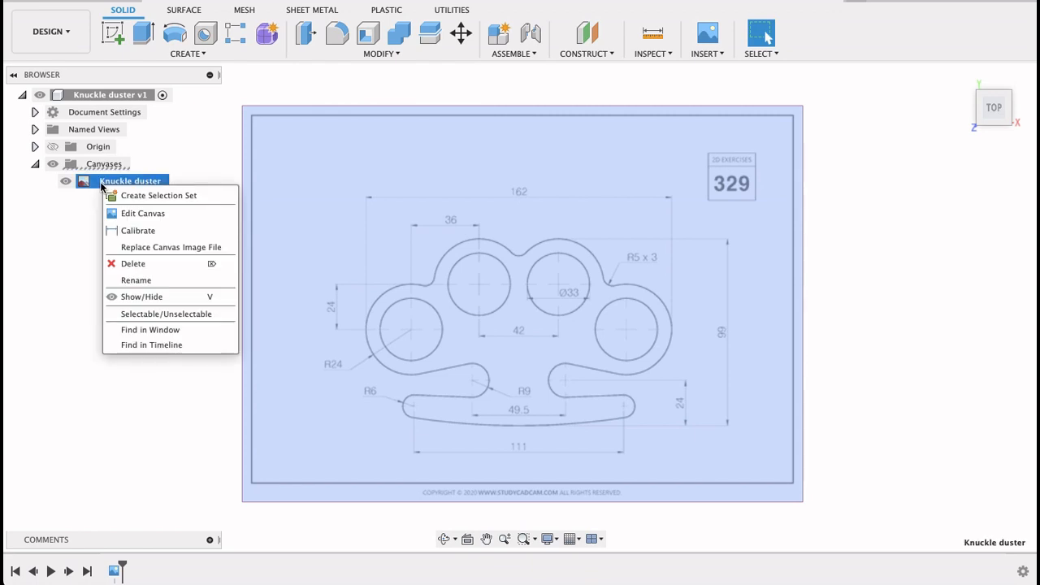
{"action": "left_click", "coordinate": [150, 230]}
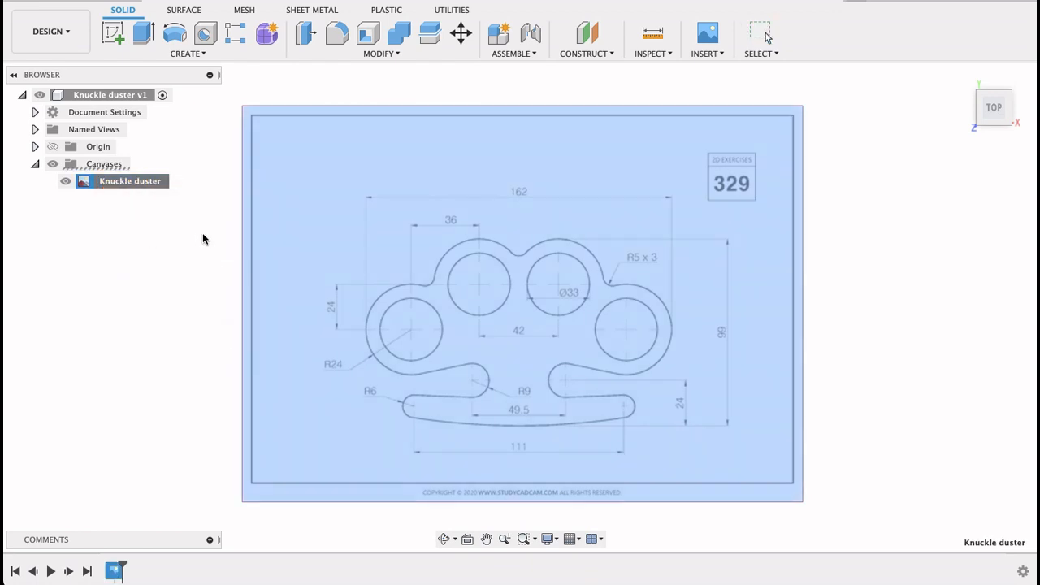
{"action": "scroll", "coordinate": [435, 422], "scroll_direction": "up", "scroll_amount": 4}
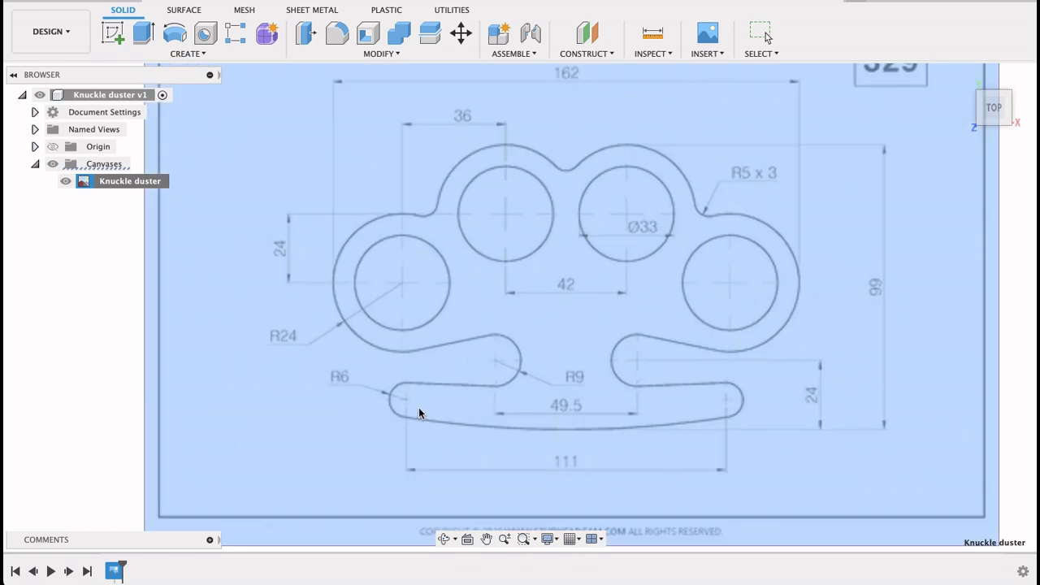
{"action": "left_click", "coordinate": [407, 401]}
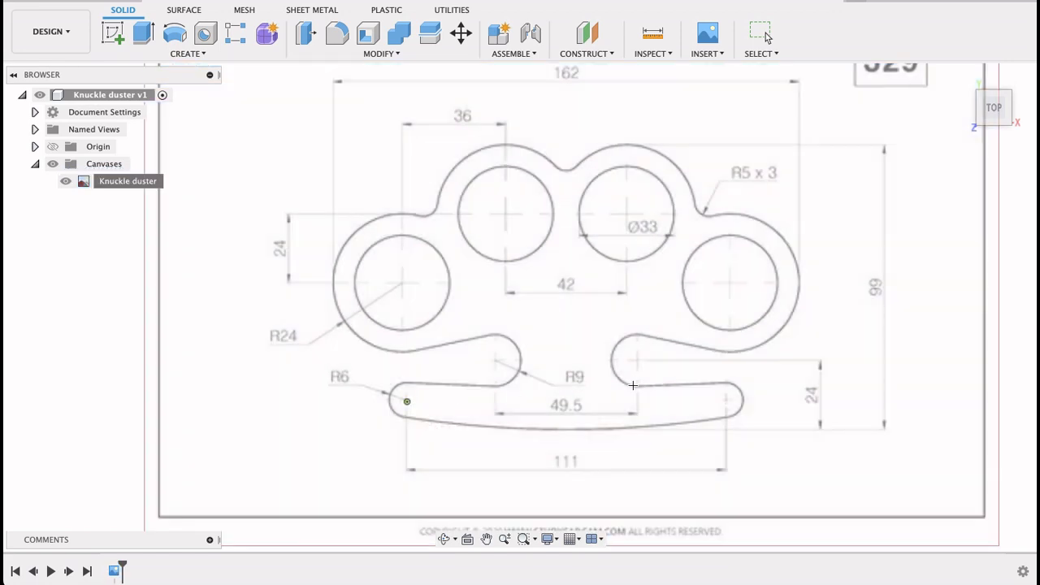
{"action": "left_click", "coordinate": [726, 401]}
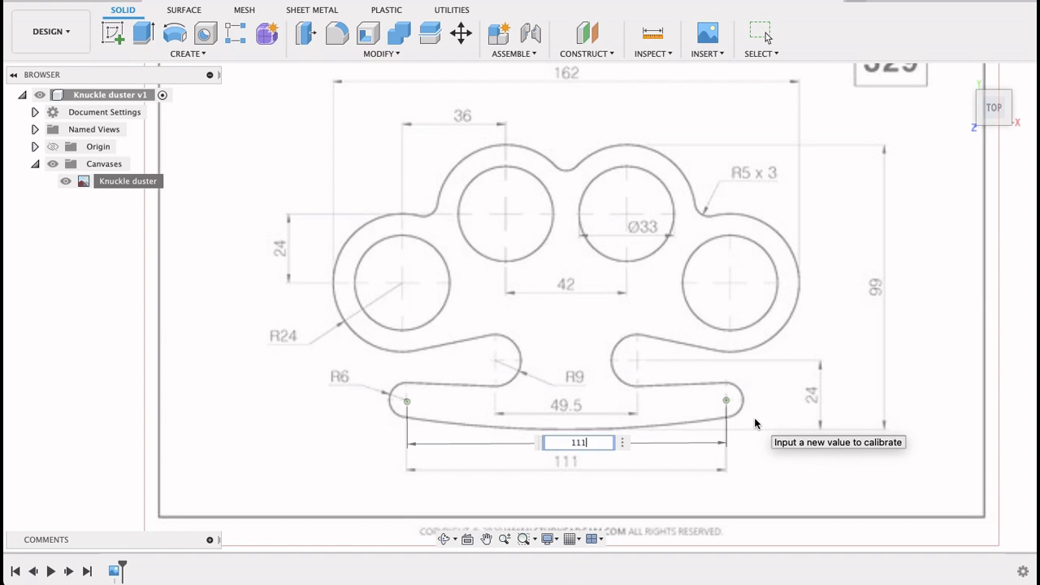
{"action": "type", "text": "111"}
{"action": "key", "text": "Return"}
Show the origin and shift the Knuckle duster canvas 75 mm upward along Y
{"action": "scroll", "coordinate": [761, 424], "scroll_direction": "down", "scroll_amount": 10}
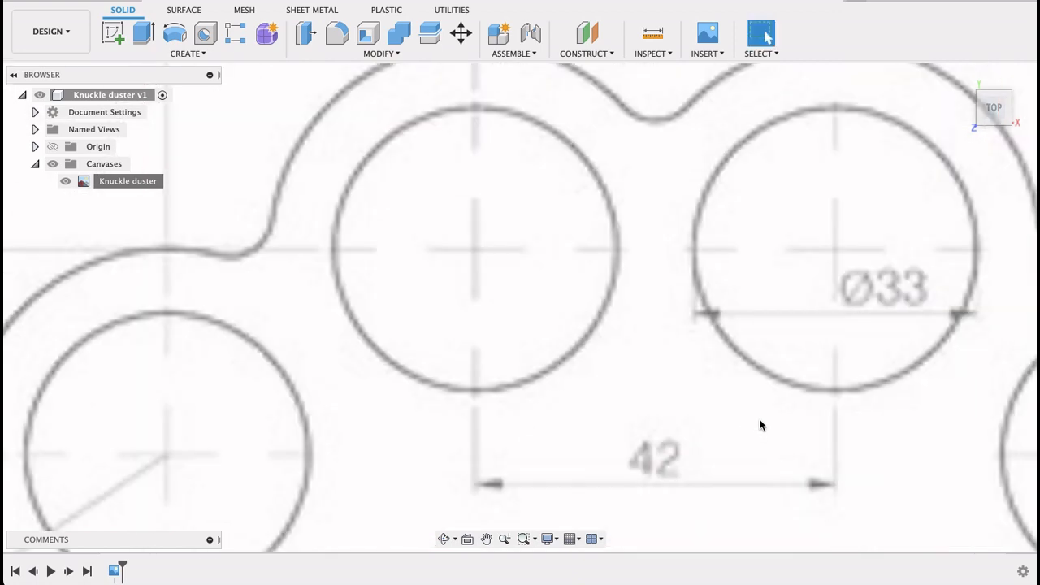
{"action": "middle_click_drag", "start_coordinate": [760, 424], "coordinate": [639, 368]}
{"action": "left_click", "coordinate": [52, 147]}
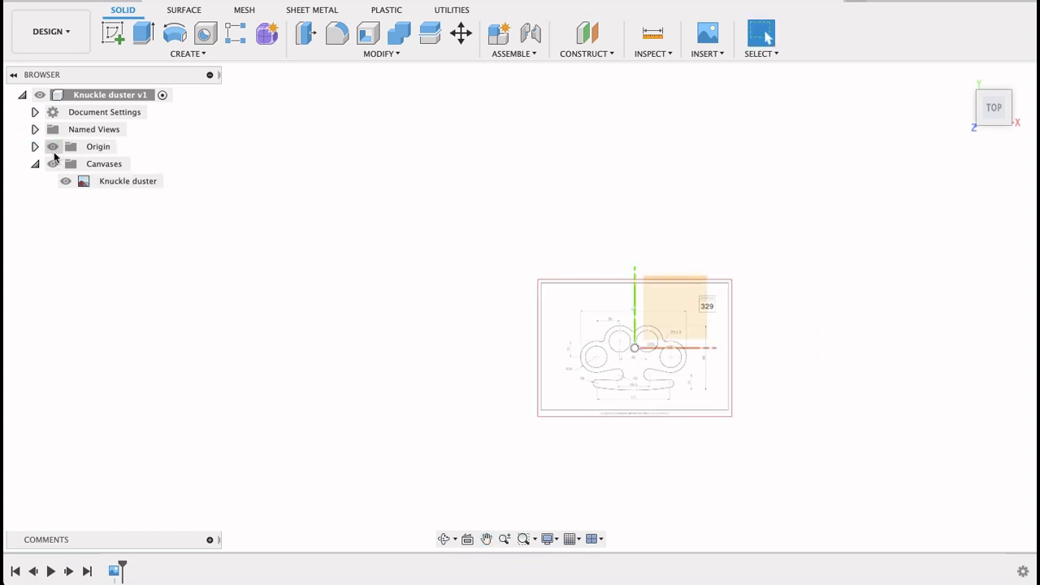
{"action": "left_click", "coordinate": [87, 182]}
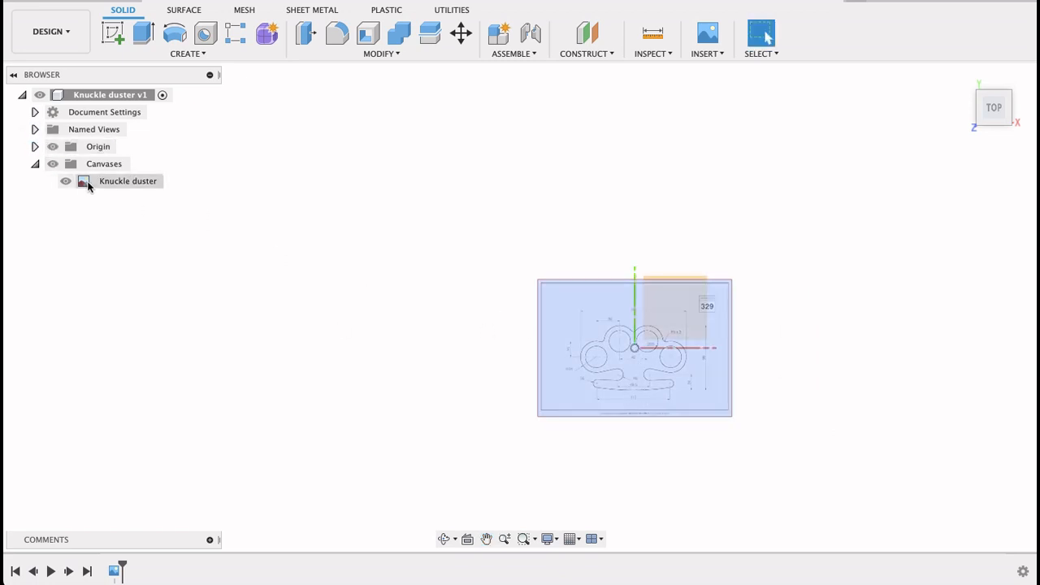
{"action": "right_click", "coordinate": [86, 182]}
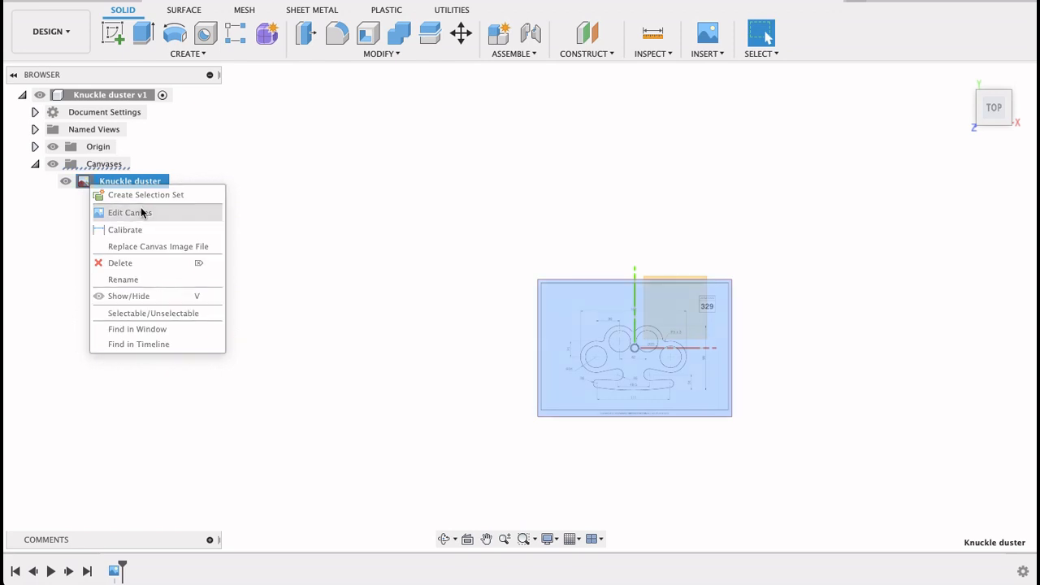
{"action": "left_click", "coordinate": [130, 212]}
{"action": "left_click_drag", "start_coordinate": [633, 311], "coordinate": [633, 270]}
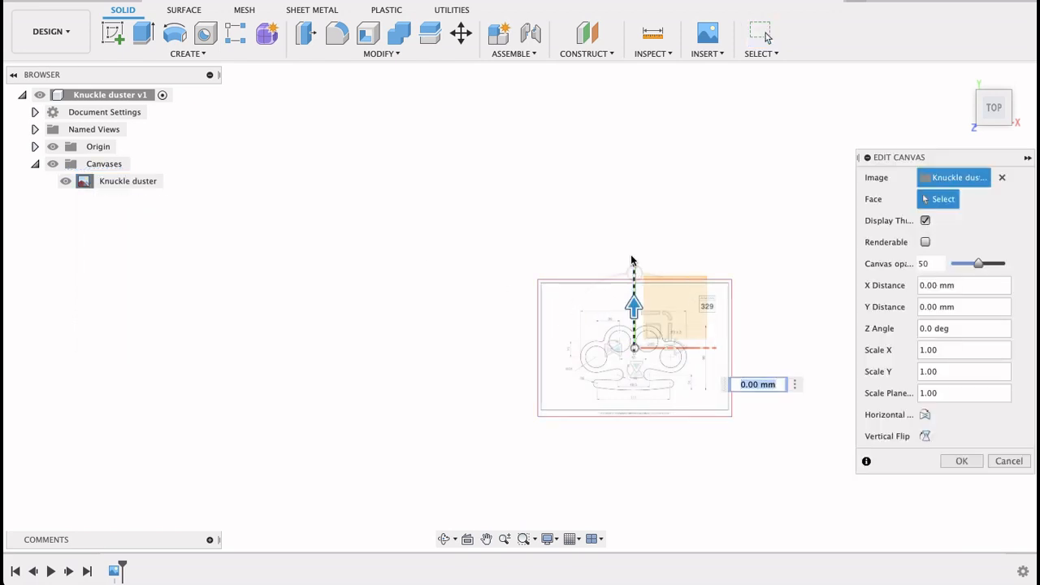
{"action": "left_click_drag", "start_coordinate": [633, 308], "coordinate": [627, 266]}
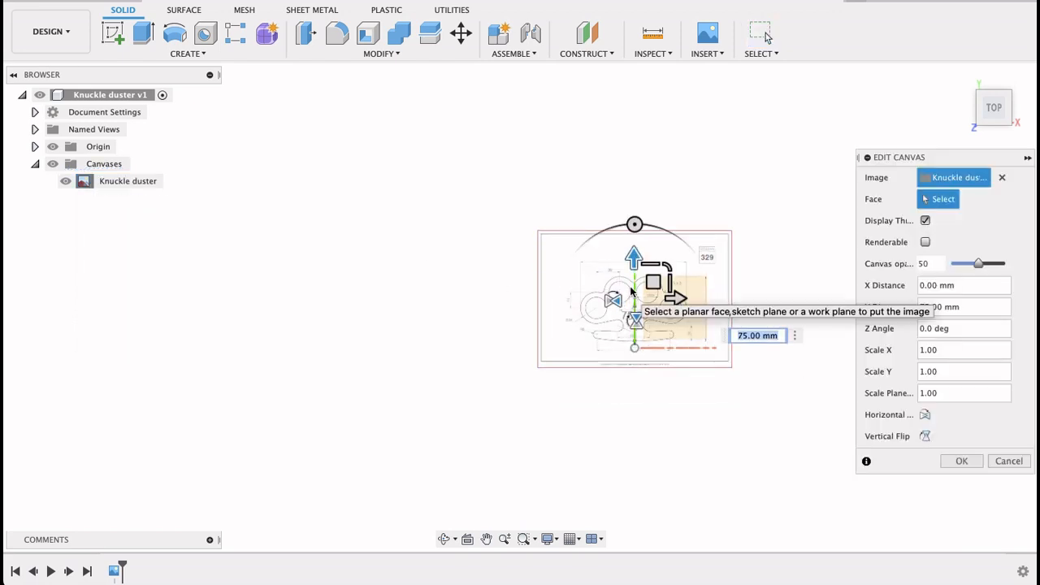
Try flipping the canvas vertically
{"action": "scroll", "coordinate": [649, 335], "scroll_direction": "up", "scroll_amount": 5}
{"action": "scroll", "coordinate": [650, 338], "scroll_direction": "up", "scroll_amount": 6}
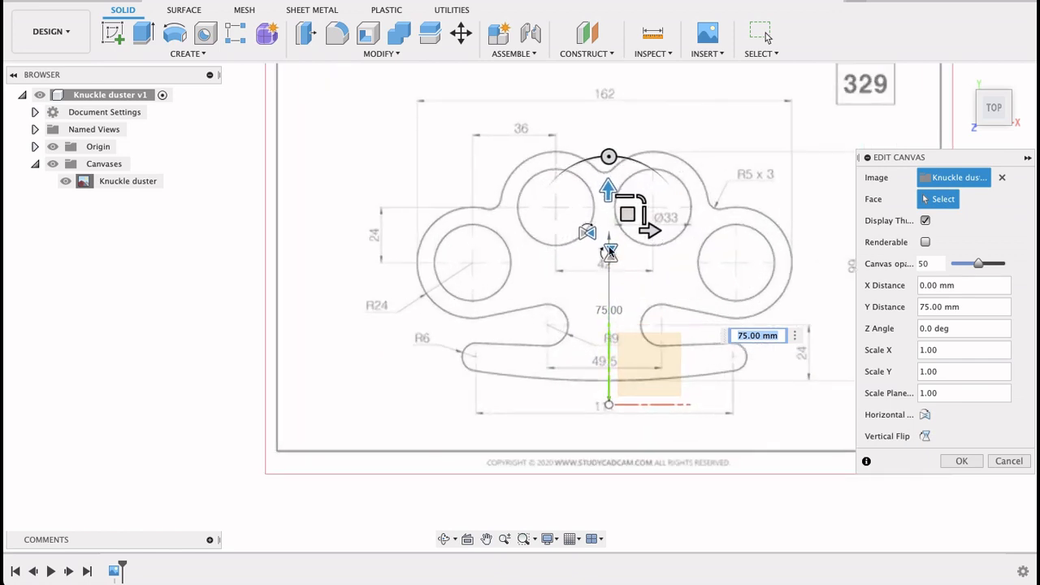
{"action": "left_click", "coordinate": [609, 243]}
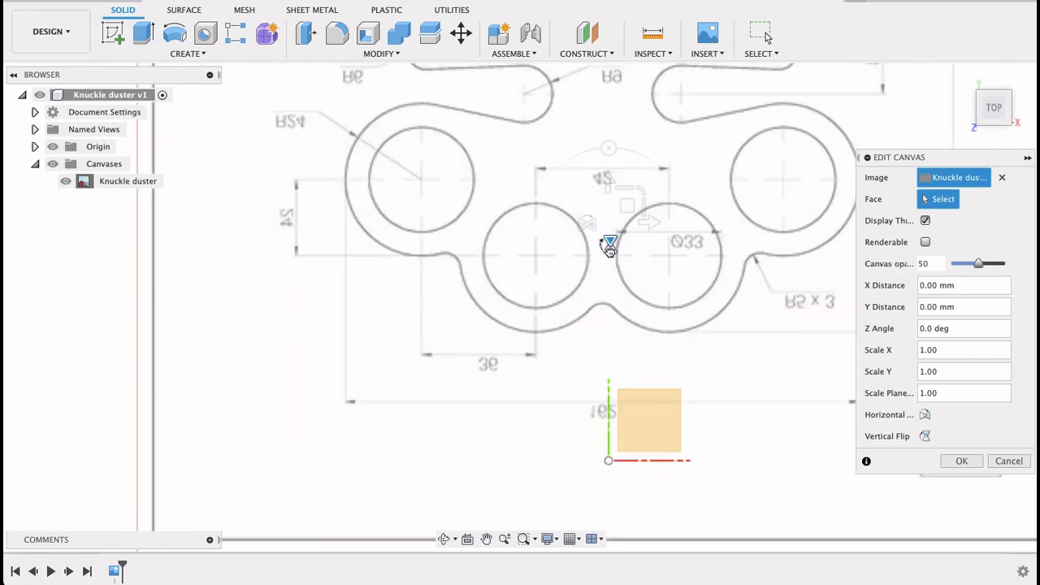
{"action": "left_click", "coordinate": [609, 243]}
{"action": "left_click", "coordinate": [609, 244]}
{"action": "left_click", "coordinate": [609, 244]}
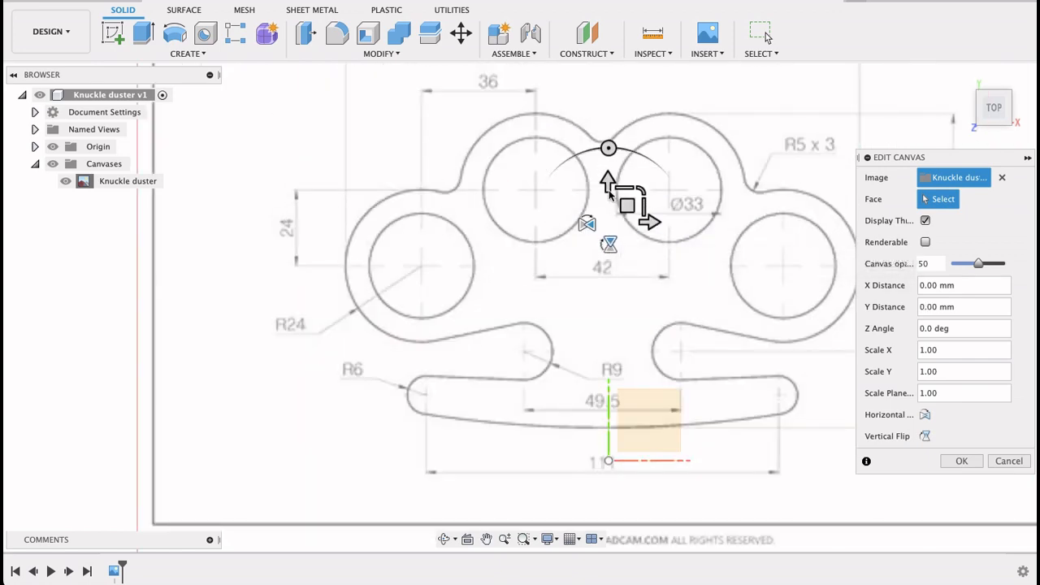
Move the canvas by -10 mm in Y so the handle's lower arc meets the origin, and accept the canvas edit
{"action": "mouse_move", "coordinate": [610, 191]}
{"action": "left_mouse_down"}
{"action": "mouse_move", "coordinate": [607, 184]}
{"action": "mouse_move", "coordinate": [606, 207]}
{"action": "left_mouse_up"}
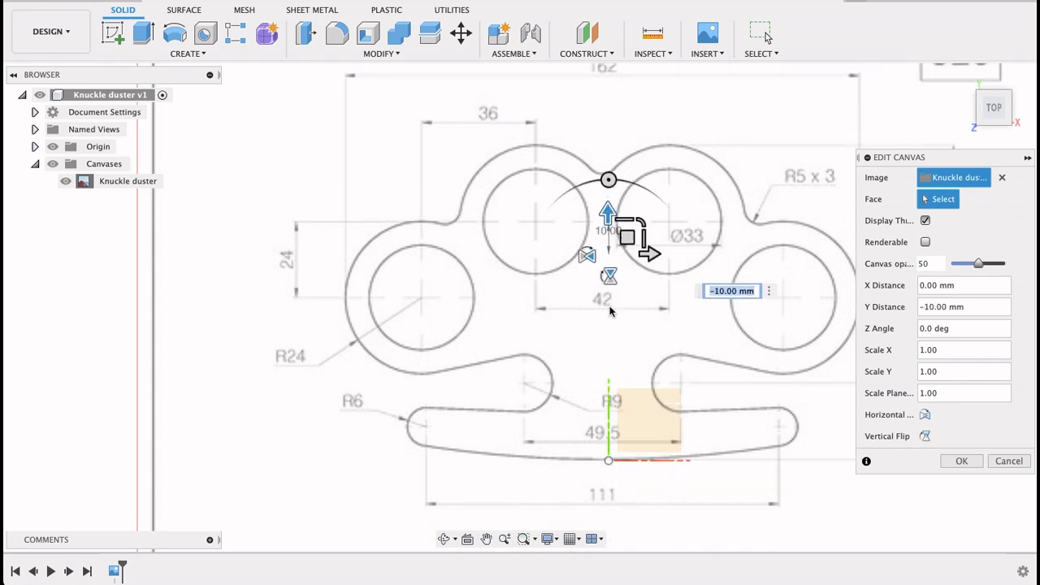
{"action": "left_click", "coordinate": [957, 461]}
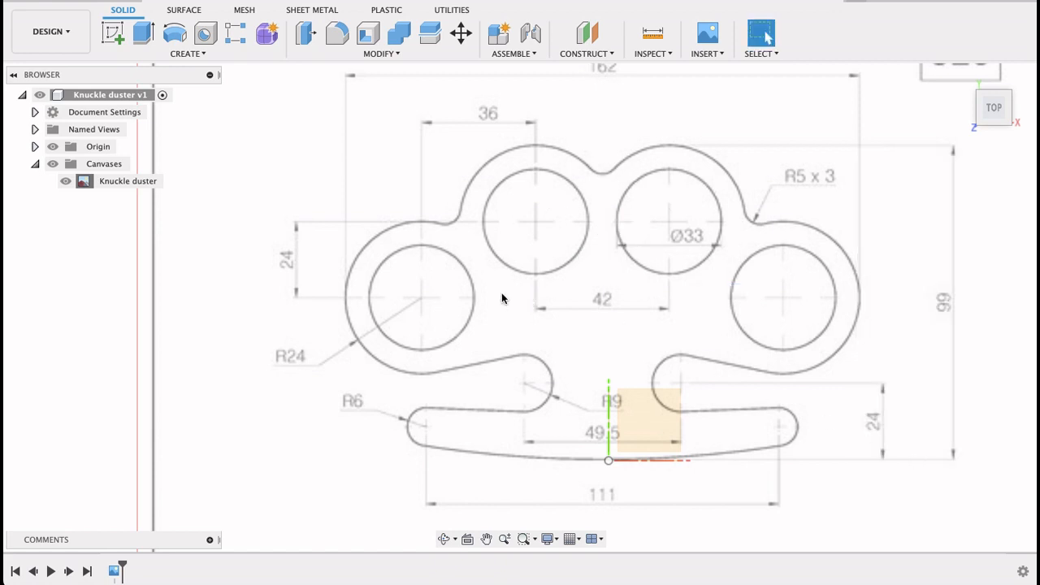
Create a new sketch on the XY plane over the reference drawing
{"action": "left_click", "coordinate": [114, 32]}
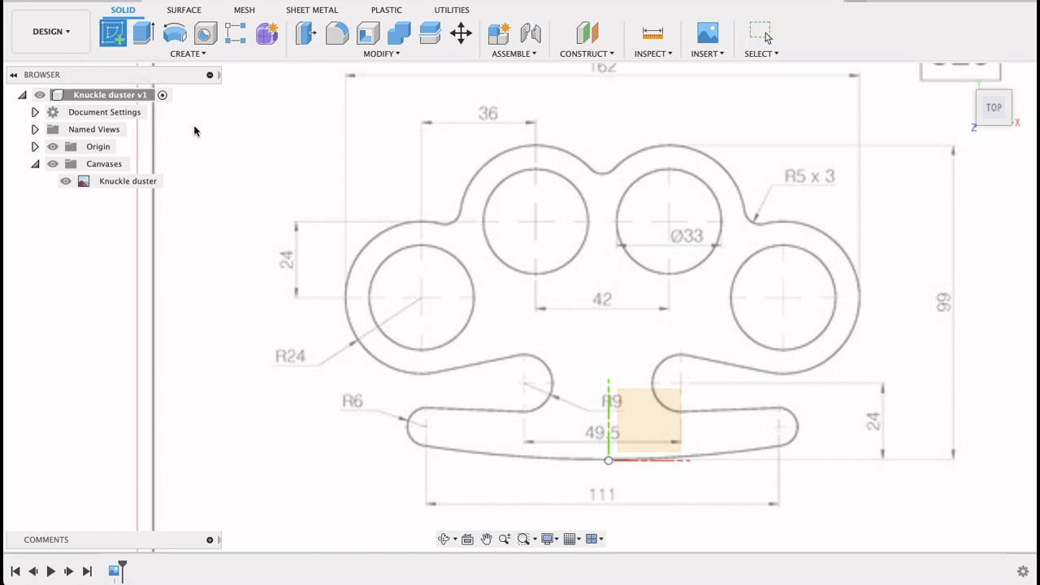
{"action": "left_click", "coordinate": [624, 337]}
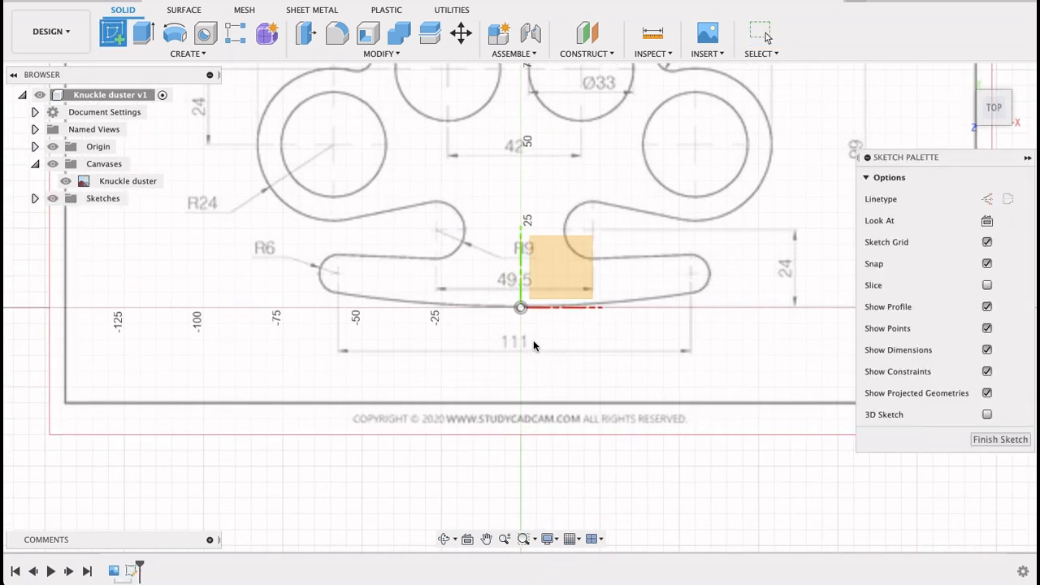
Draw a 33 mm diameter circle on the centre mark of the reference drawing's leftmost finger hole
{"action": "mouse_move", "coordinate": [383, 190]}
{"action": "middle_mouse_down"}
{"action": "mouse_move", "coordinate": [400, 303]}
{"action": "mouse_move", "coordinate": [414, 306]}
{"action": "middle_mouse_up"}
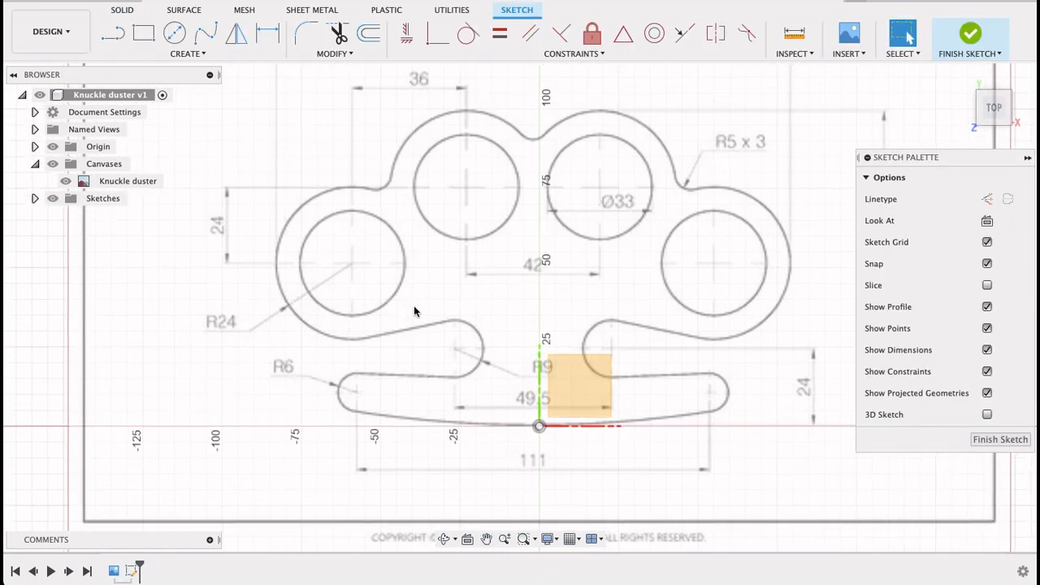
{"action": "scroll", "coordinate": [605, 291], "scroll_direction": "down", "scroll_amount": 2}
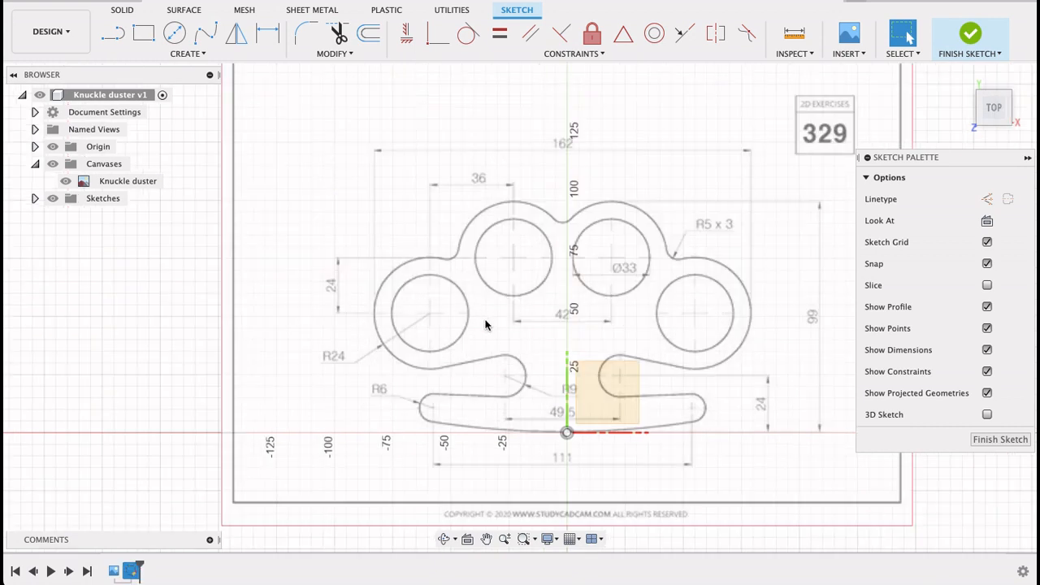
{"action": "scroll", "coordinate": [430, 319], "scroll_direction": "up", "scroll_amount": 3}
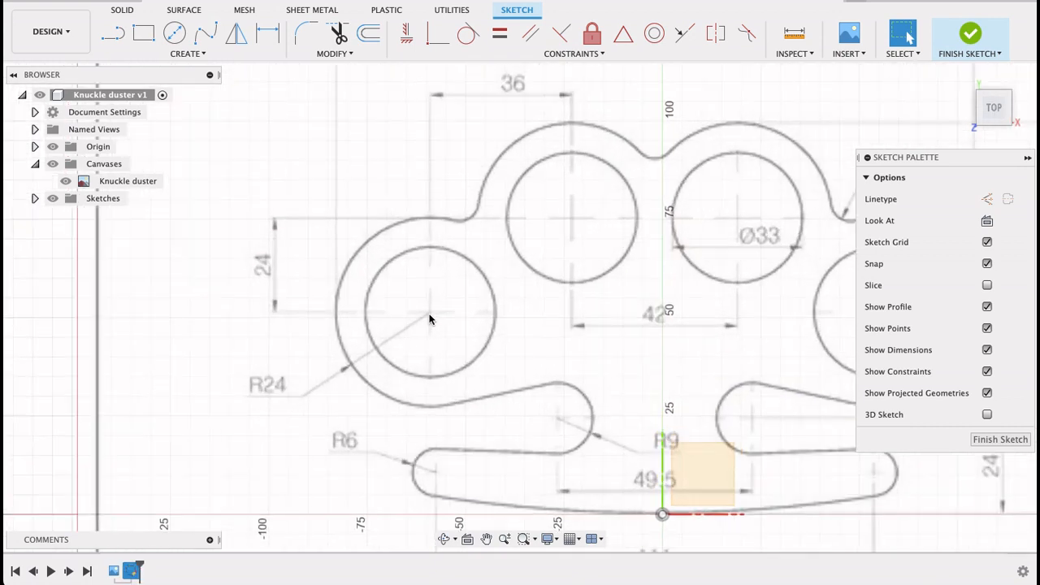
{"action": "key", "text": "c"}
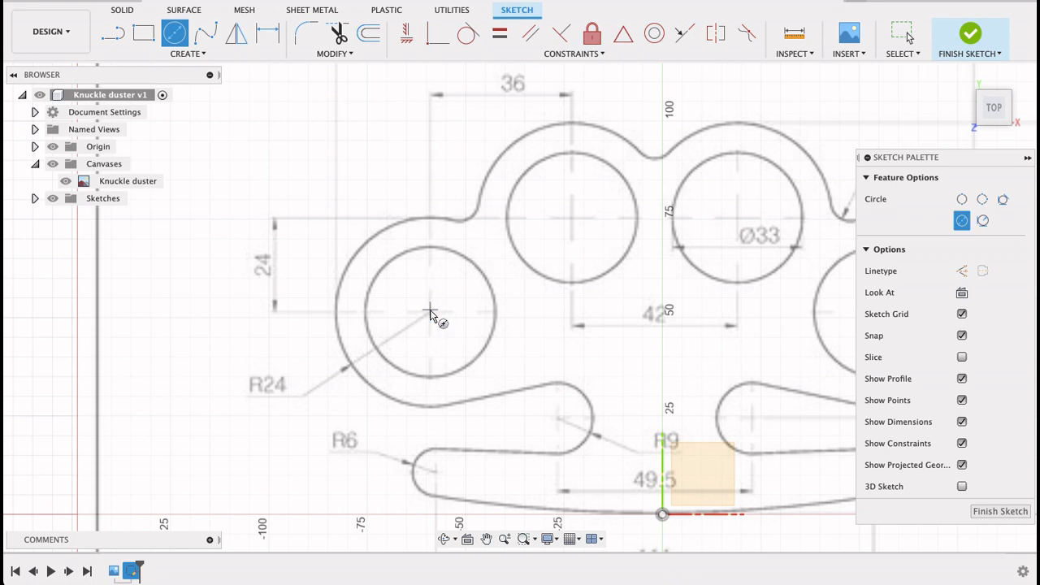
{"action": "scroll", "coordinate": [430, 320], "scroll_direction": "up", "scroll_amount": 3}
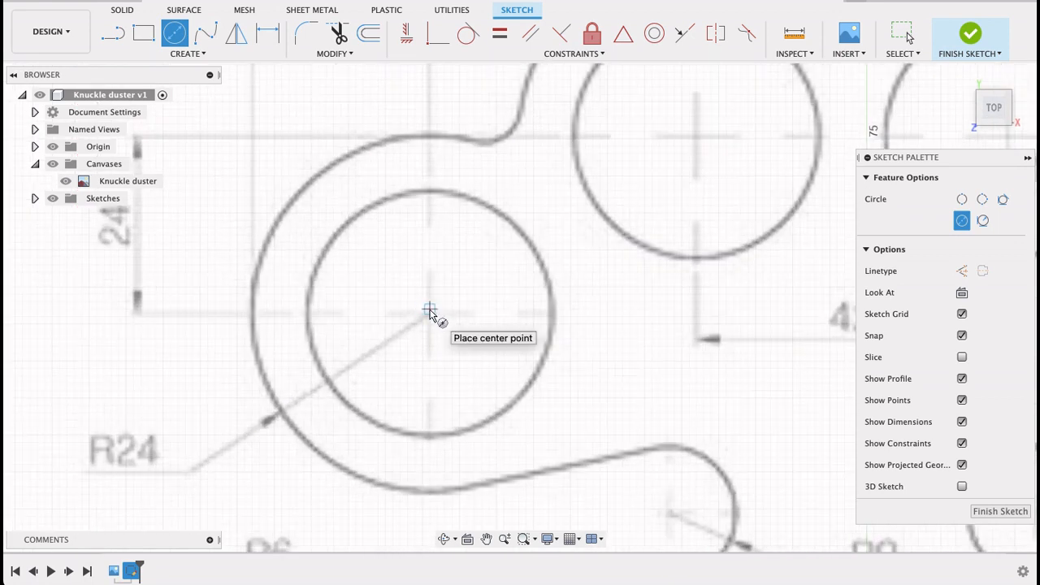
{"action": "scroll", "coordinate": [429, 311], "scroll_direction": "up", "scroll_amount": 4}
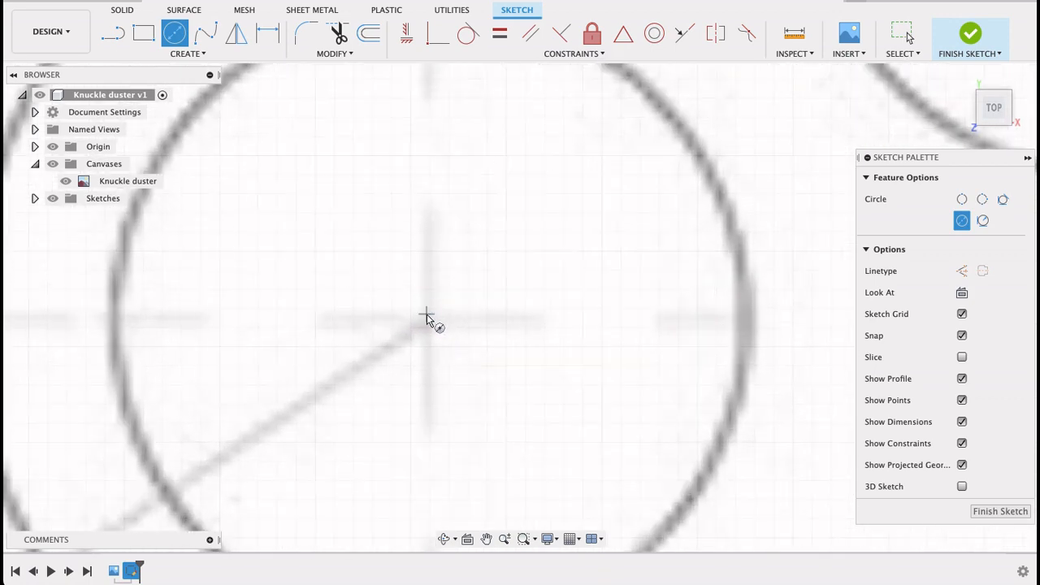
{"action": "left_click", "coordinate": [426, 317]}
{"action": "scroll", "coordinate": [427, 317], "scroll_direction": "down", "scroll_amount": 4}
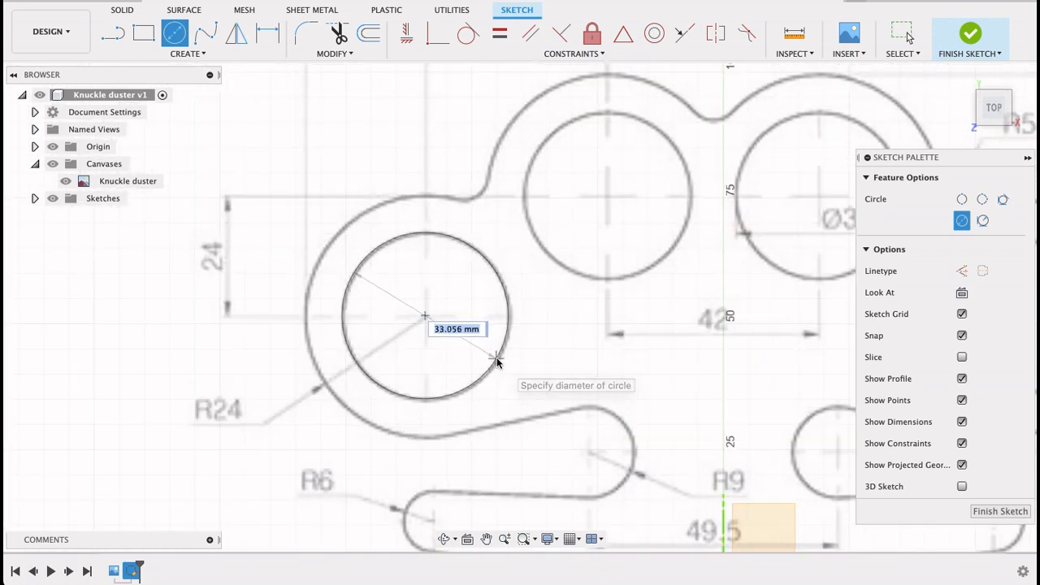
{"action": "scroll", "coordinate": [498, 362], "scroll_direction": "down", "scroll_amount": 4}
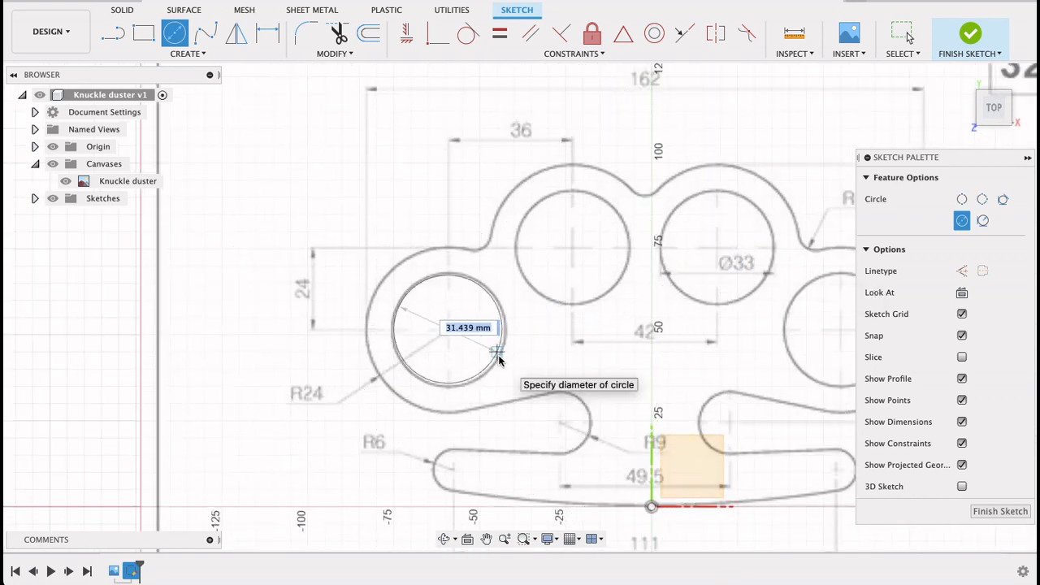
{"action": "key", "text": "Return"}
{"action": "key", "text": "Escape"}
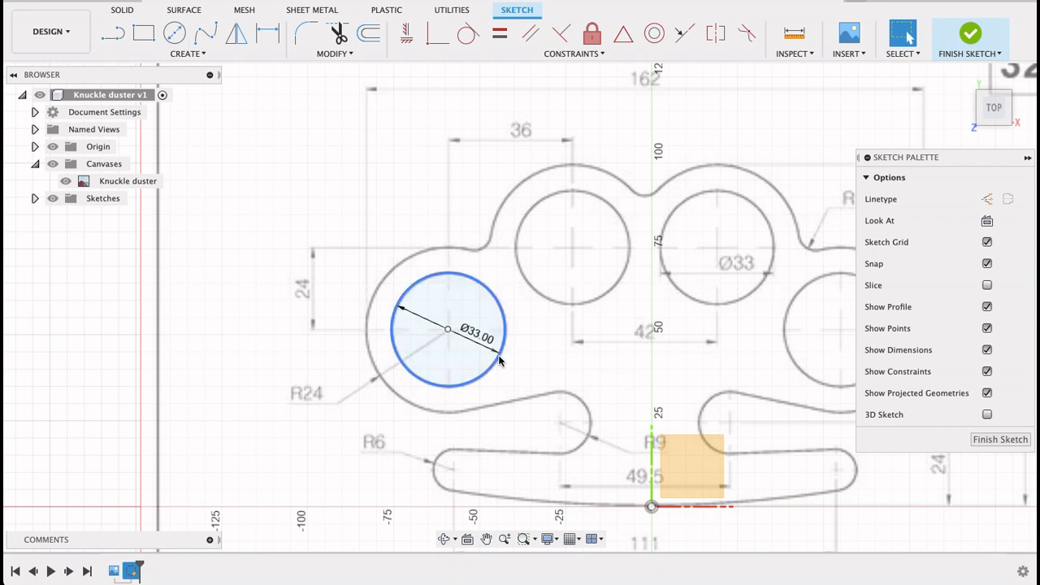
Draw a 33 mm diameter circle centred on the upper-left finger hole of the reference drawing
{"action": "key", "text": "c"}
{"action": "left_click", "coordinate": [573, 248]}
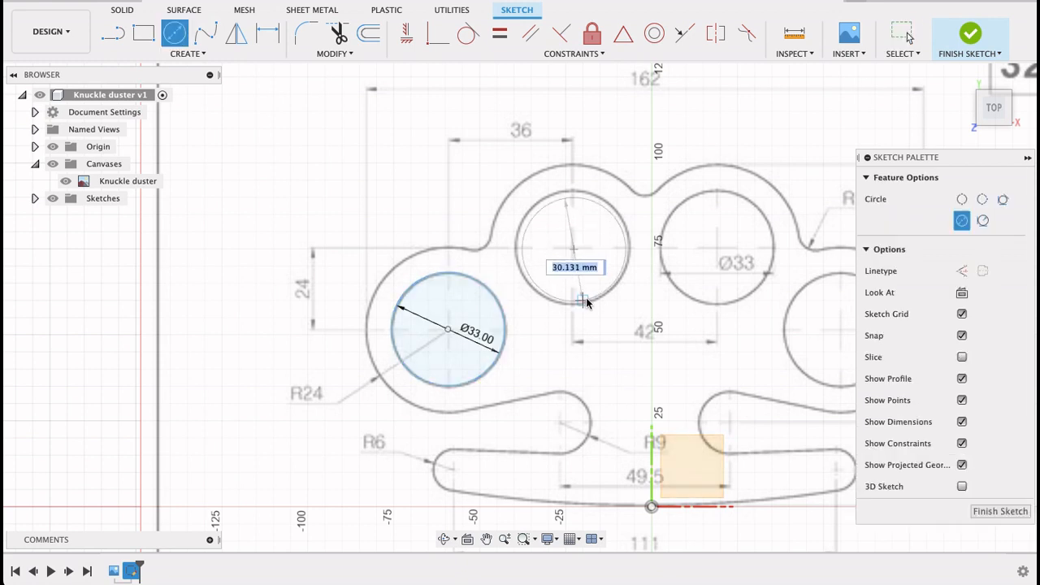
{"action": "type", "text": "33"}
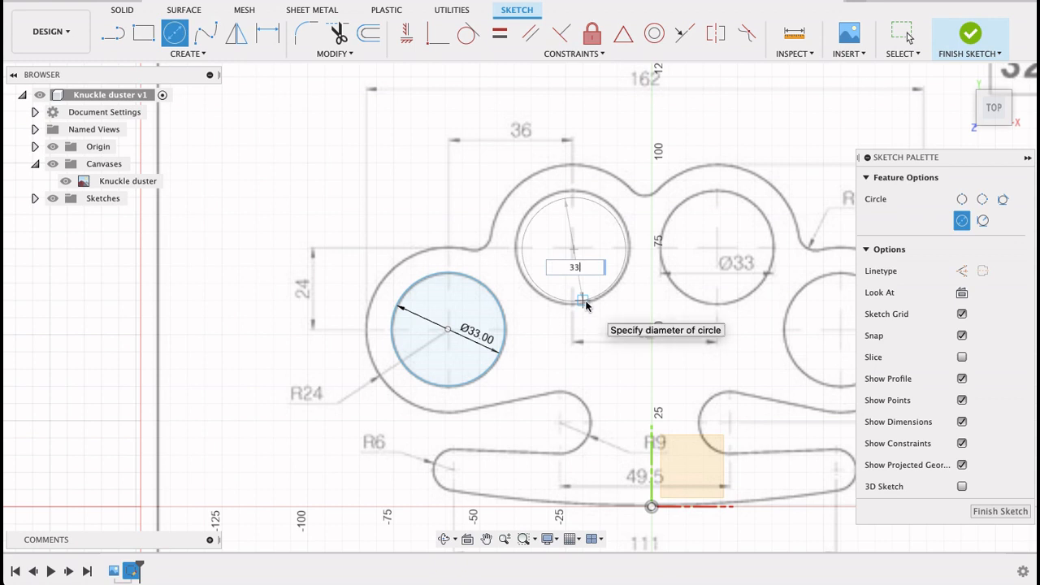
{"action": "key", "text": "Return"}
{"action": "key", "text": "Escape"}
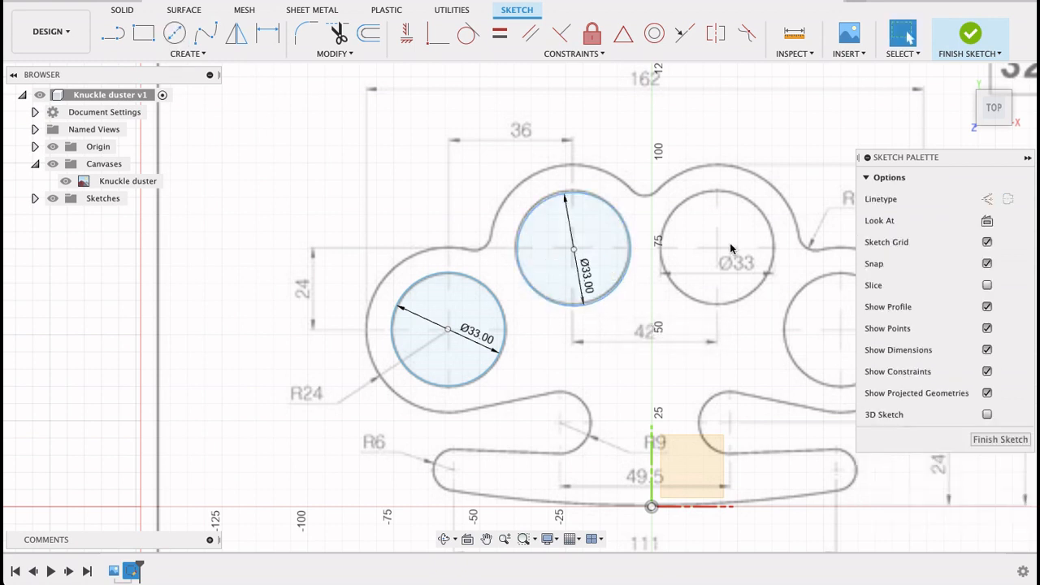
Draw a 33 mm diameter circle centred on the upper-right finger hole of the reference drawing
{"action": "key", "text": "c"}
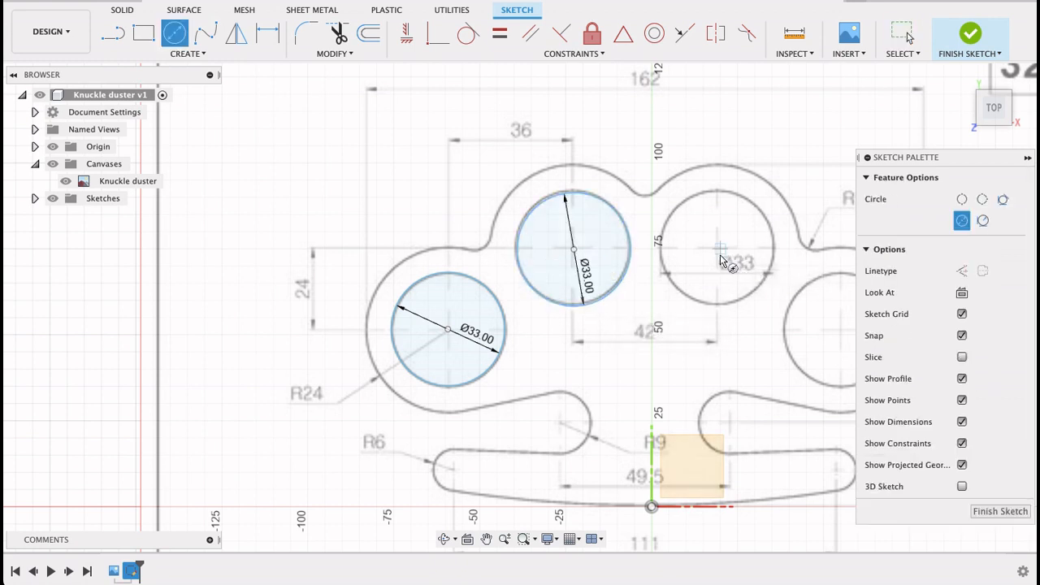
{"action": "left_click", "coordinate": [719, 248]}
{"action": "type", "text": "3"}
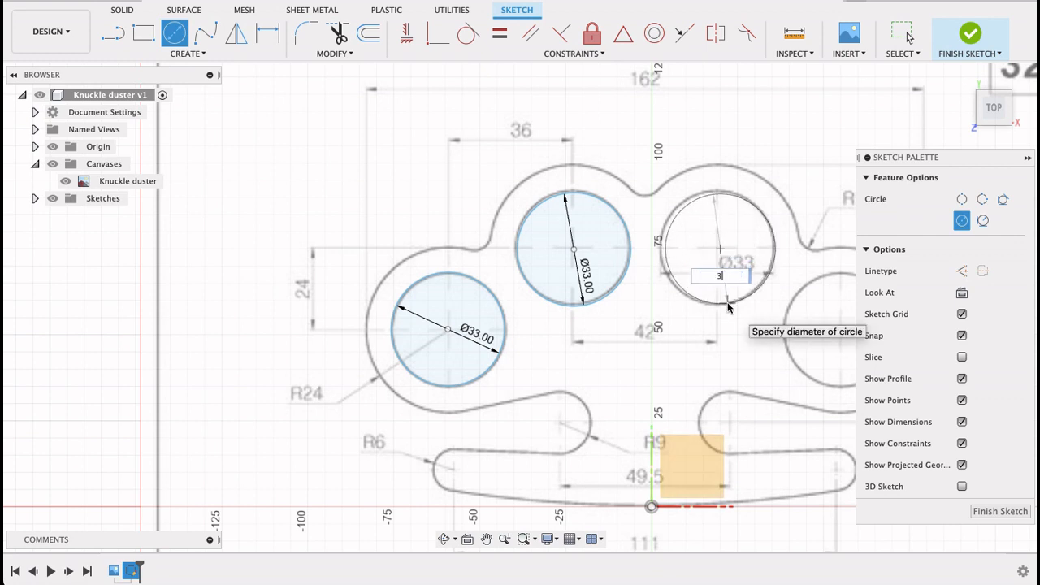
{"action": "type", "text": "3"}
{"action": "key", "text": "Return"}
{"action": "key", "text": "Escape"}
Draw a 33 mm diameter circle centred on the rightmost finger hole of the reference drawing
{"action": "middle_click_drag", "start_coordinate": [709, 352], "coordinate": [608, 338]}
{"action": "key", "text": "c"}
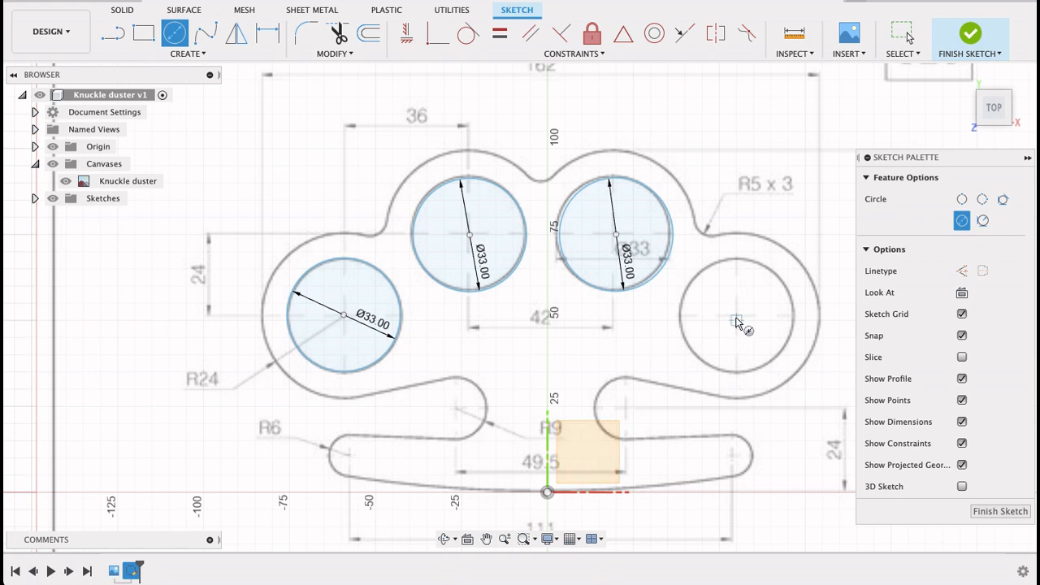
{"action": "left_click", "coordinate": [736, 320]}
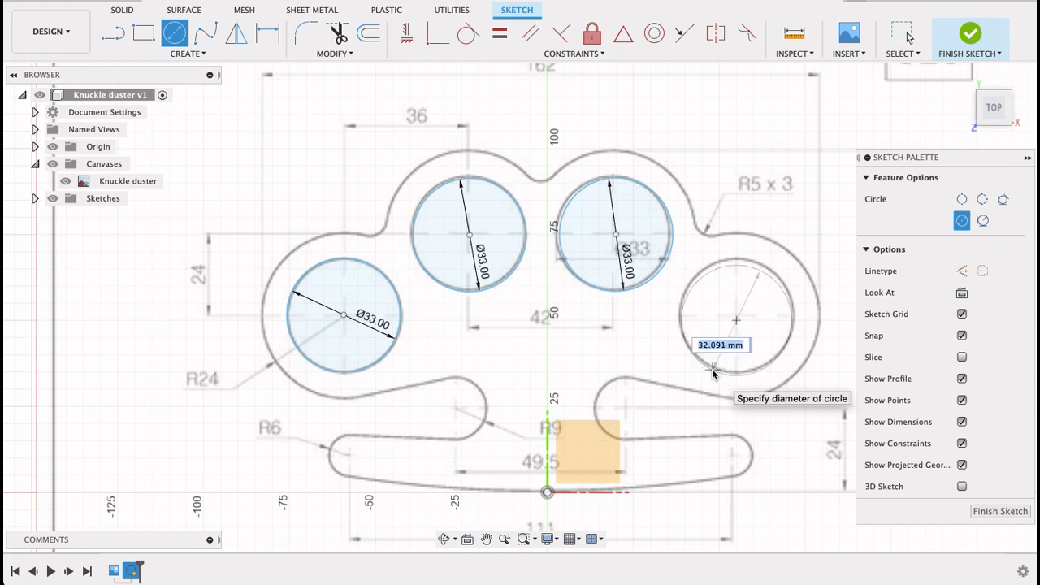
{"action": "type", "text": "33"}
{"action": "key", "text": "Return"}
{"action": "key", "text": "Escape"}
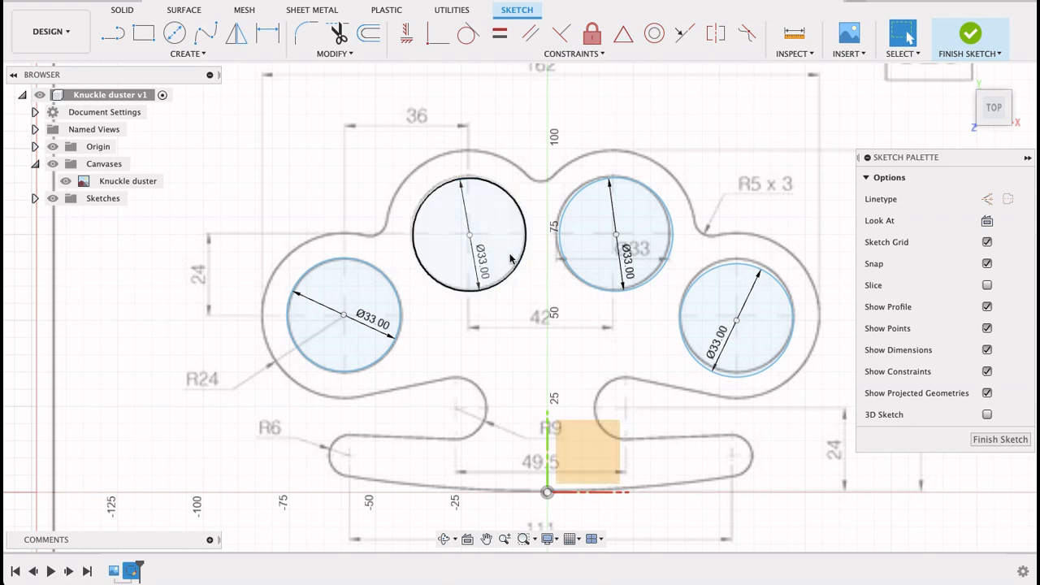
Dimension the horizontal distance between the centres of the two upper finger-hole circles to 42 mm
{"action": "key", "text": "d"}
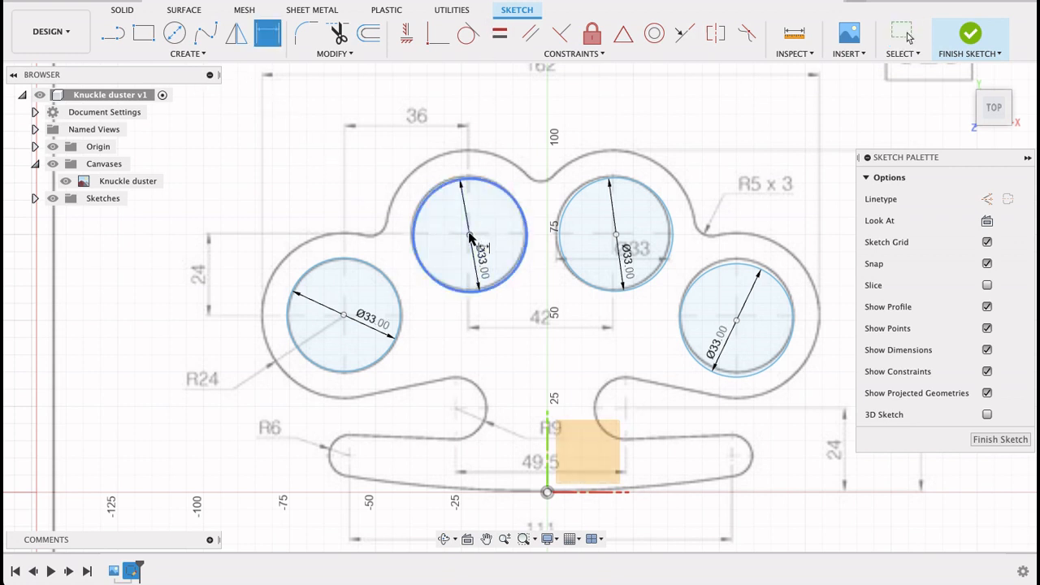
{"action": "left_click", "coordinate": [616, 234]}
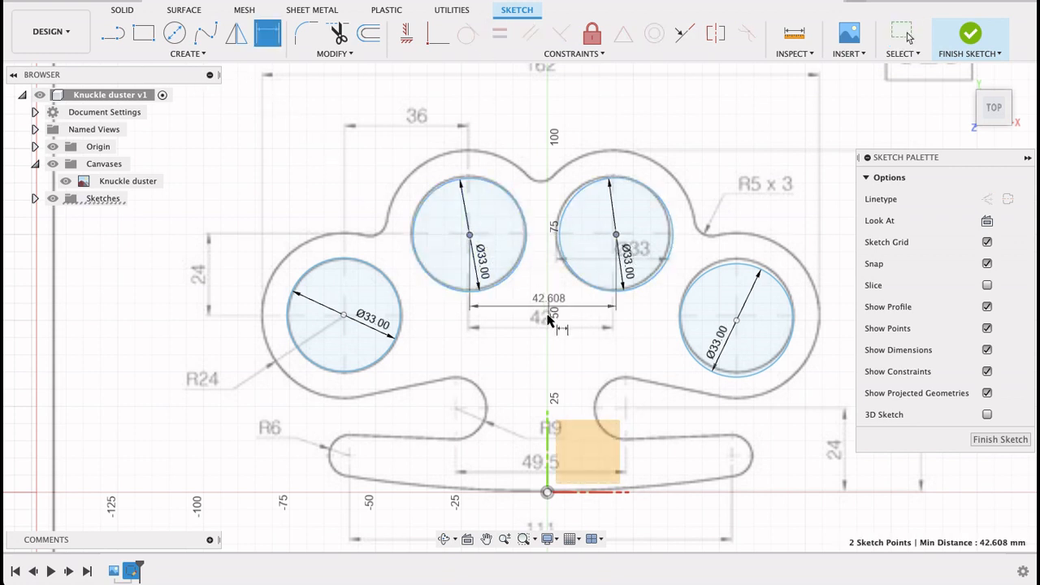
{"action": "left_click", "coordinate": [547, 333]}
{"action": "type", "text": "4"}
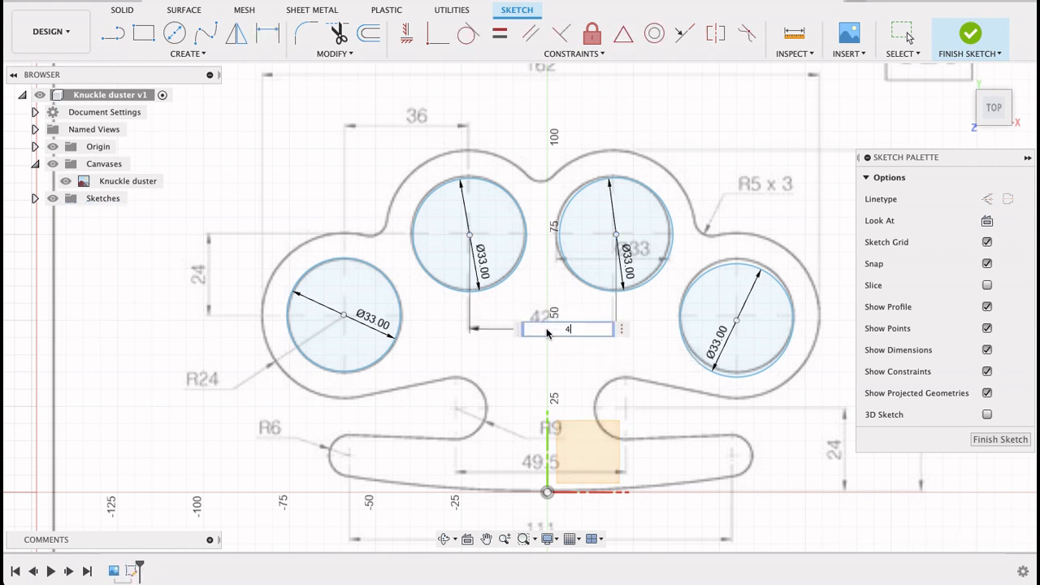
{"action": "type", "text": "2"}
{"action": "key", "text": "Return"}
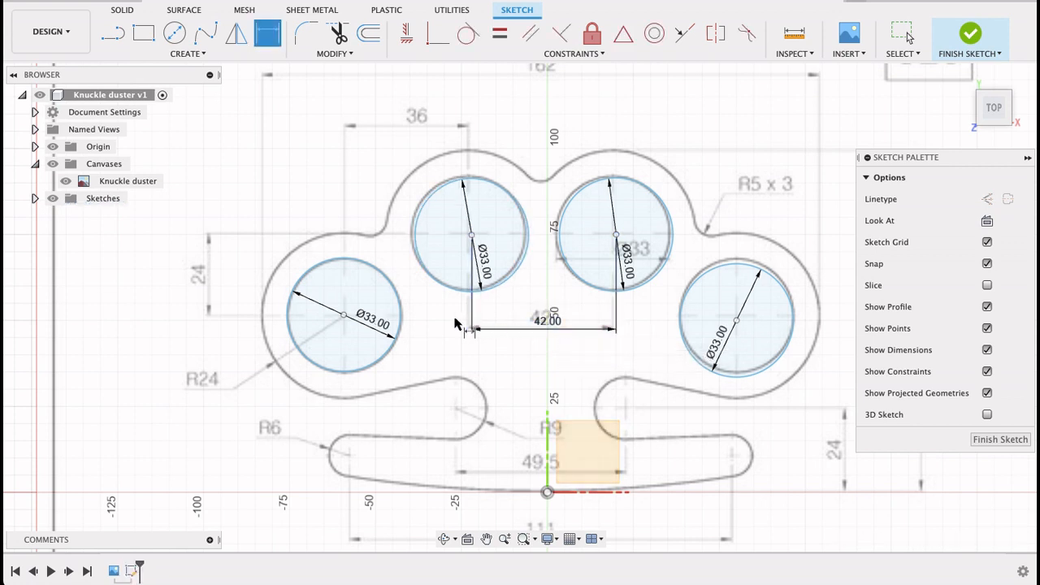
{"action": "key", "text": "Escape"}
Fix the leftmost circle in place and dimension the horizontal distance from its centre to the upper-left circle's centre to 36 mm
{"action": "left_click", "coordinate": [388, 282]}
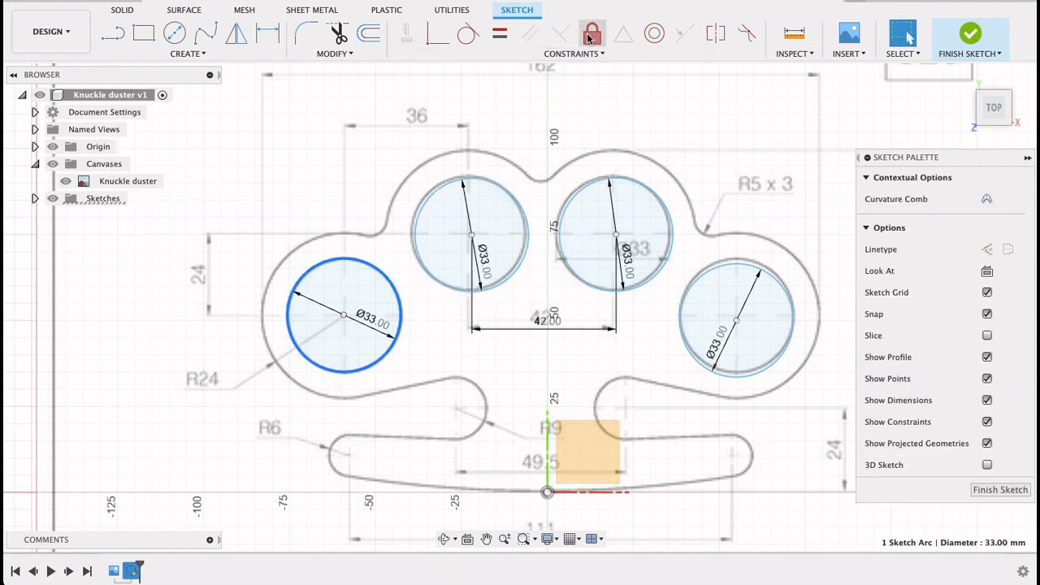
{"action": "left_click", "coordinate": [591, 33]}
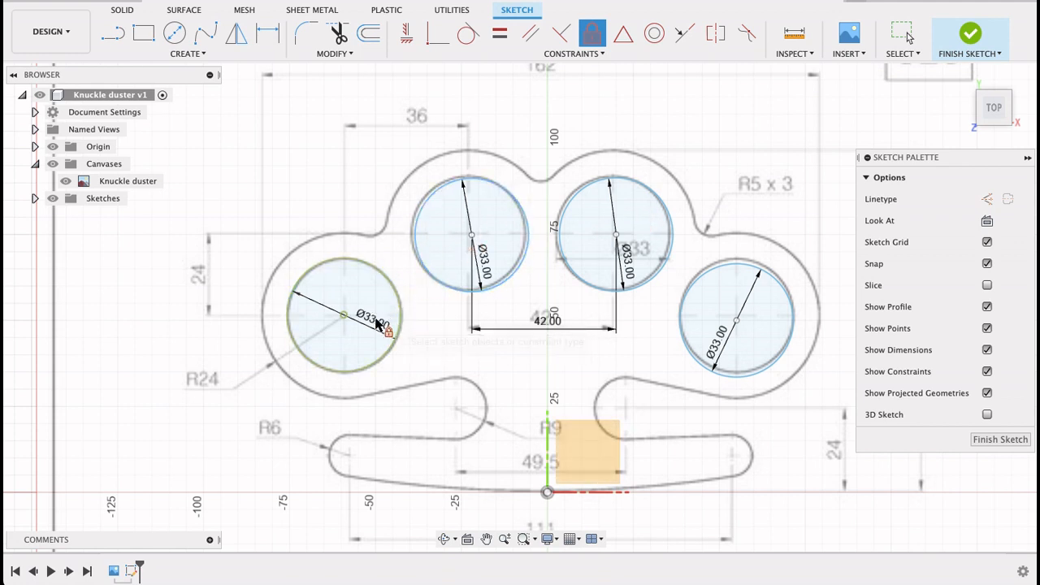
{"action": "key", "text": "d"}
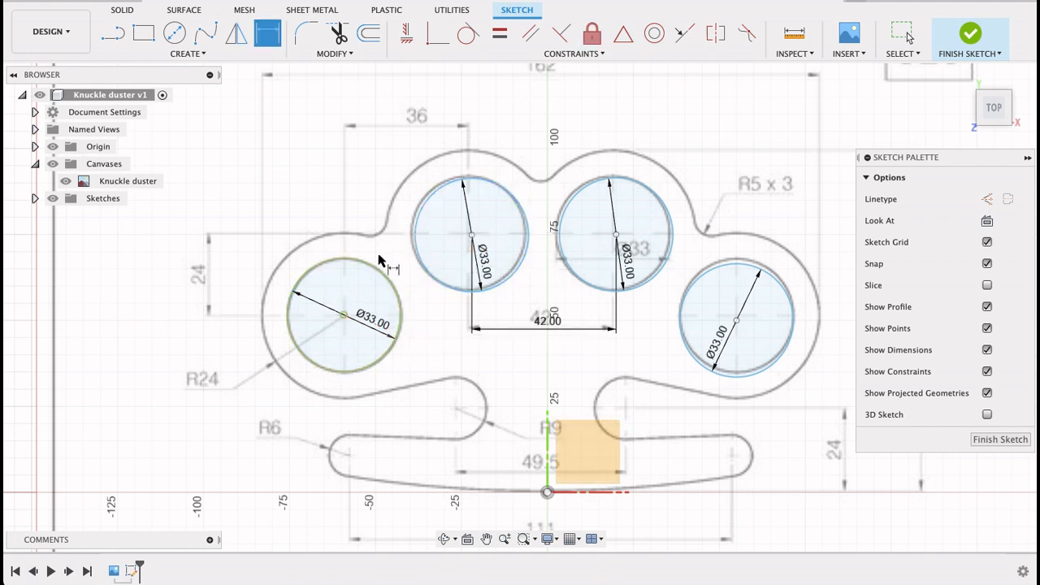
{"action": "left_click", "coordinate": [471, 235]}
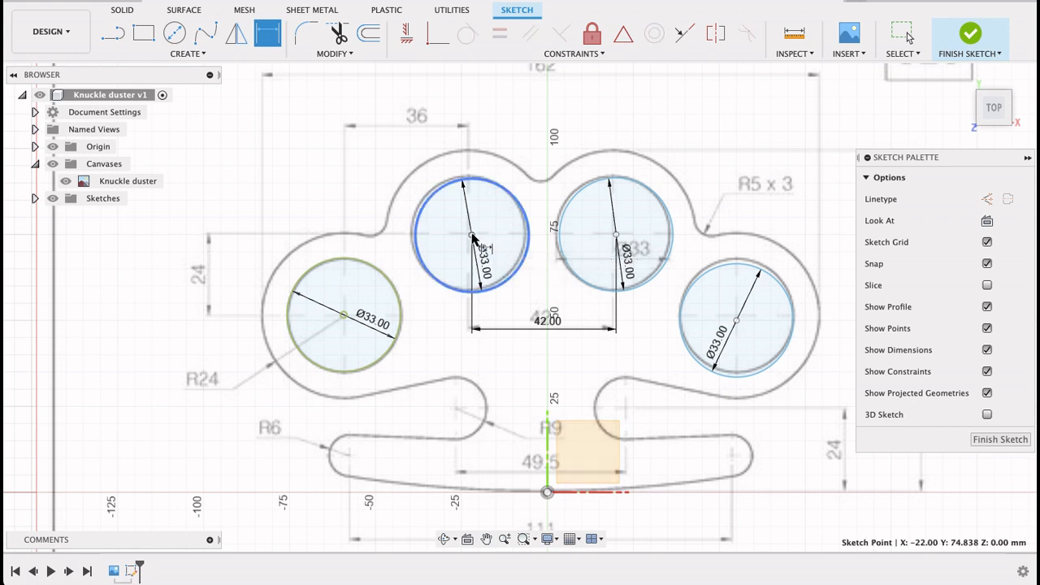
{"action": "left_click", "coordinate": [343, 314]}
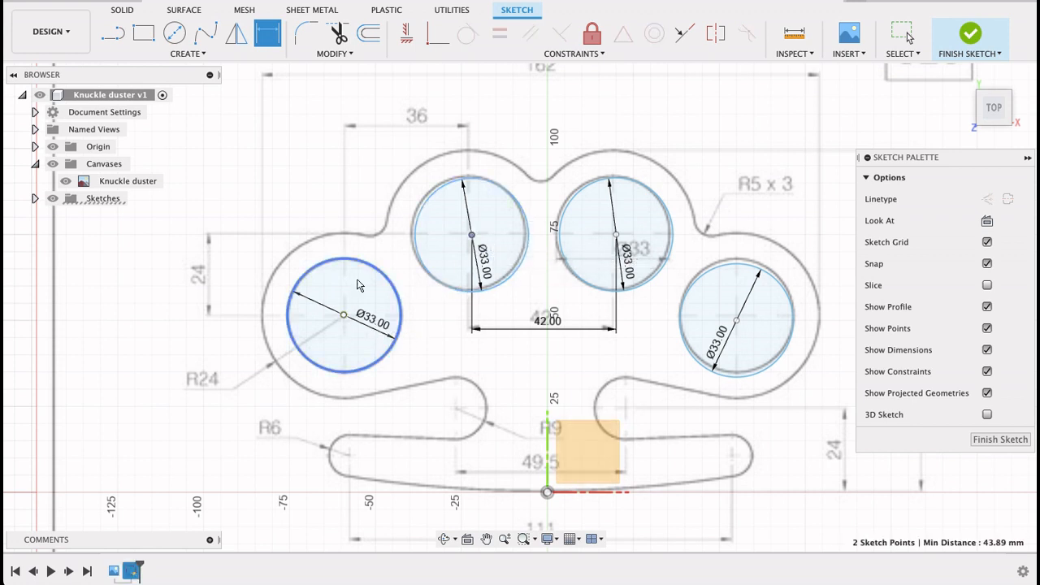
{"action": "left_click", "coordinate": [388, 143]}
{"action": "type", "text": "36"}
{"action": "key", "text": "Return"}
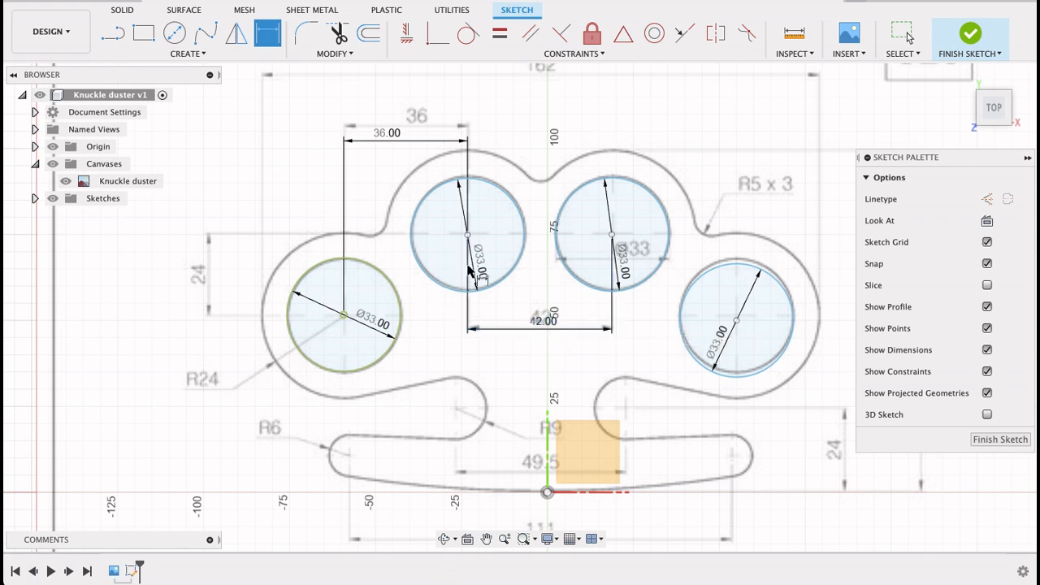
Constrain the centres of the two upper circles horizontally to each other, and likewise the centres of the two outer circles
{"action": "left_click", "coordinate": [406, 33]}
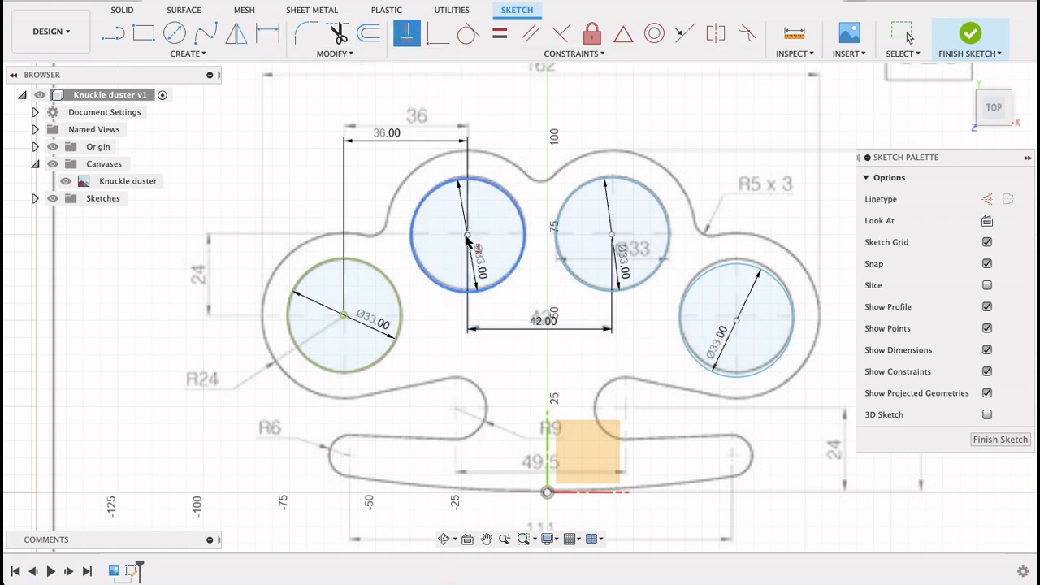
{"action": "left_click", "coordinate": [467, 238]}
{"action": "left_click", "coordinate": [612, 239]}
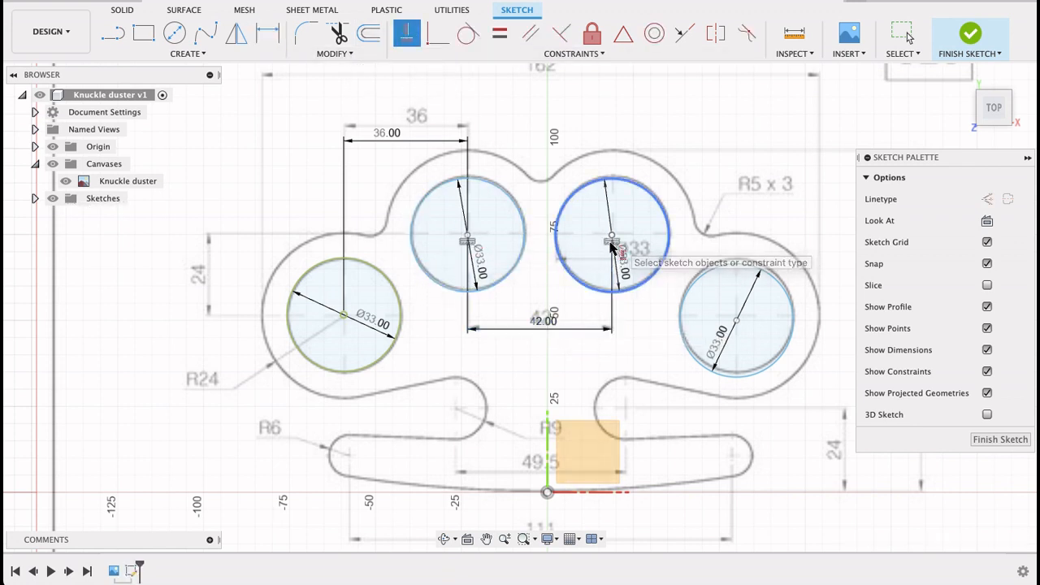
{"action": "left_click", "coordinate": [736, 320]}
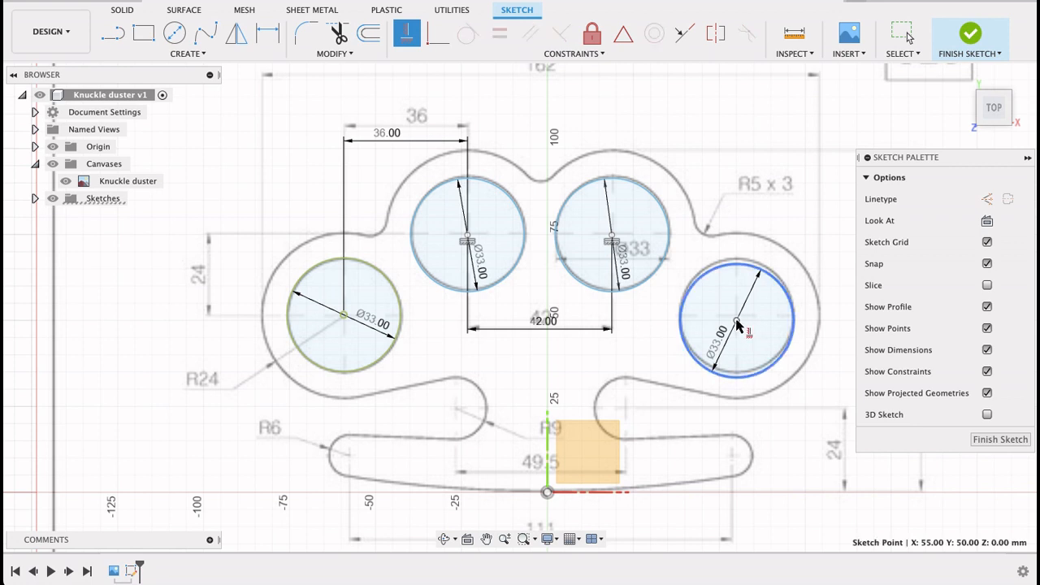
{"action": "left_click", "coordinate": [343, 318]}
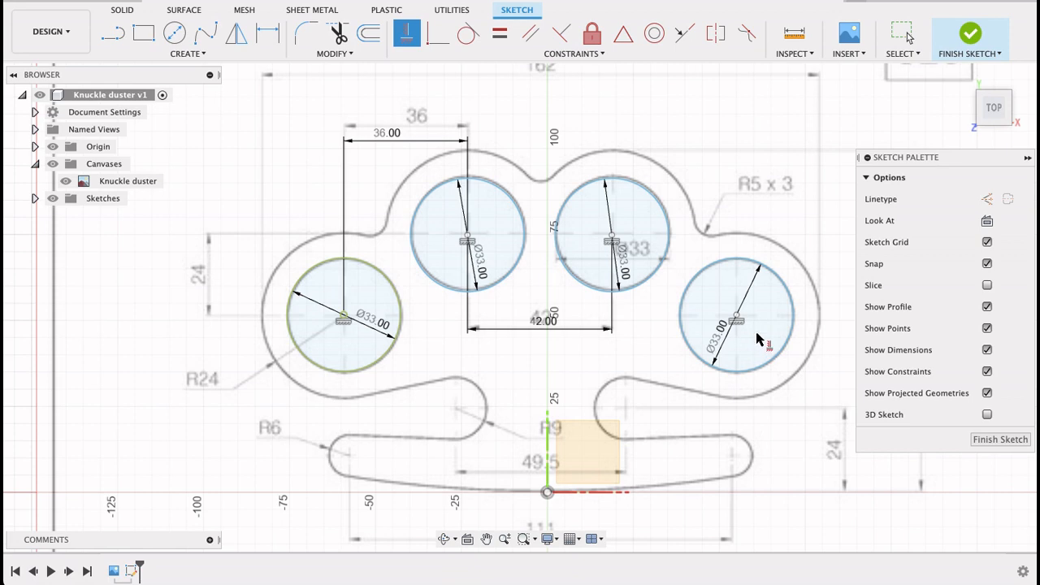
Dimension the horizontal distance between the upper-right and rightmost circle centres to 36 mm
{"action": "scroll", "coordinate": [757, 340], "scroll_direction": "down", "scroll_amount": 4}
{"action": "scroll", "coordinate": [756, 339], "scroll_direction": "up", "scroll_amount": 4}
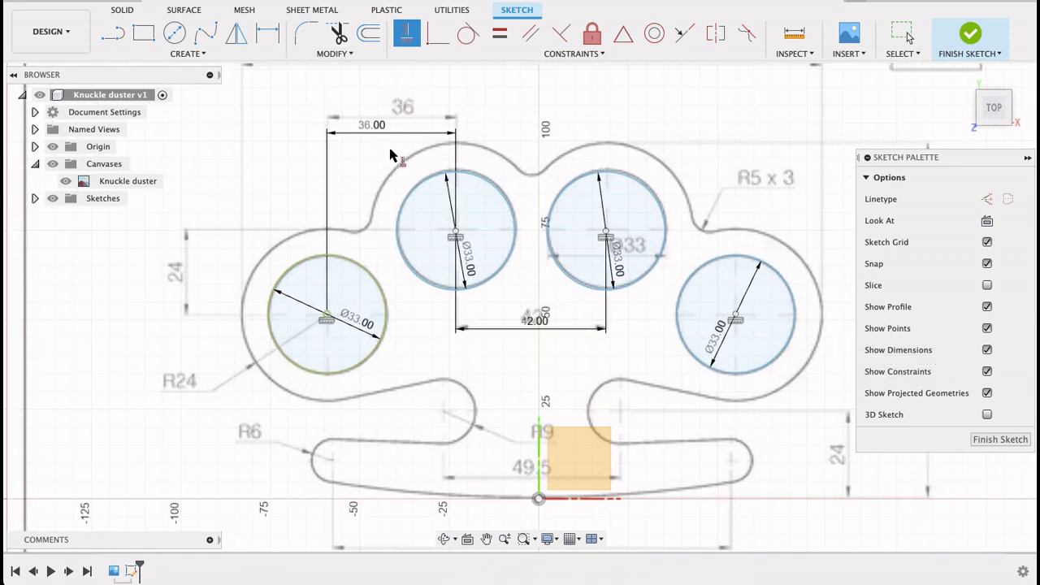
{"action": "key", "text": "d"}
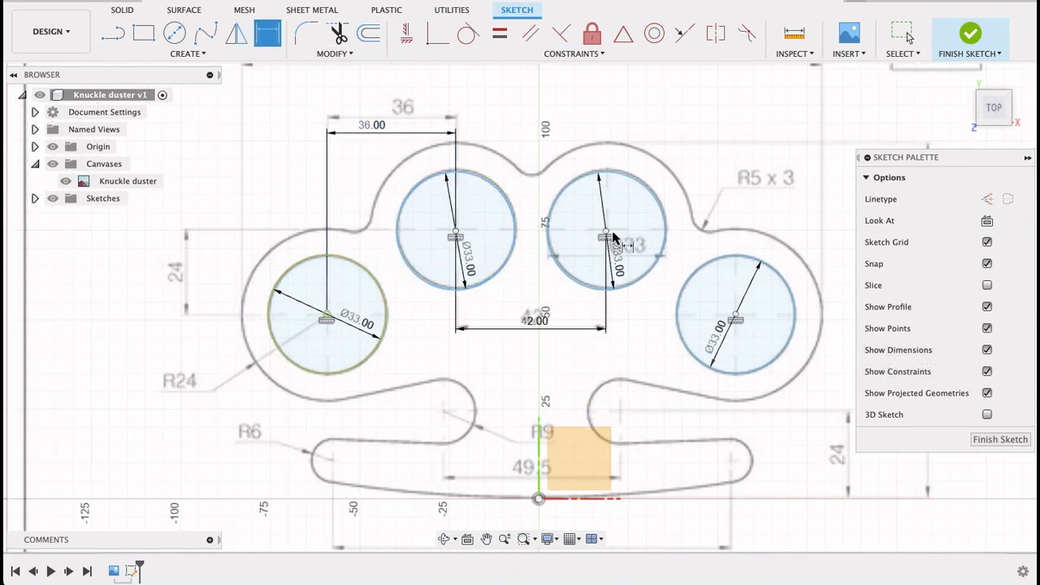
{"action": "left_click", "coordinate": [737, 317]}
{"action": "left_click", "coordinate": [606, 236]}
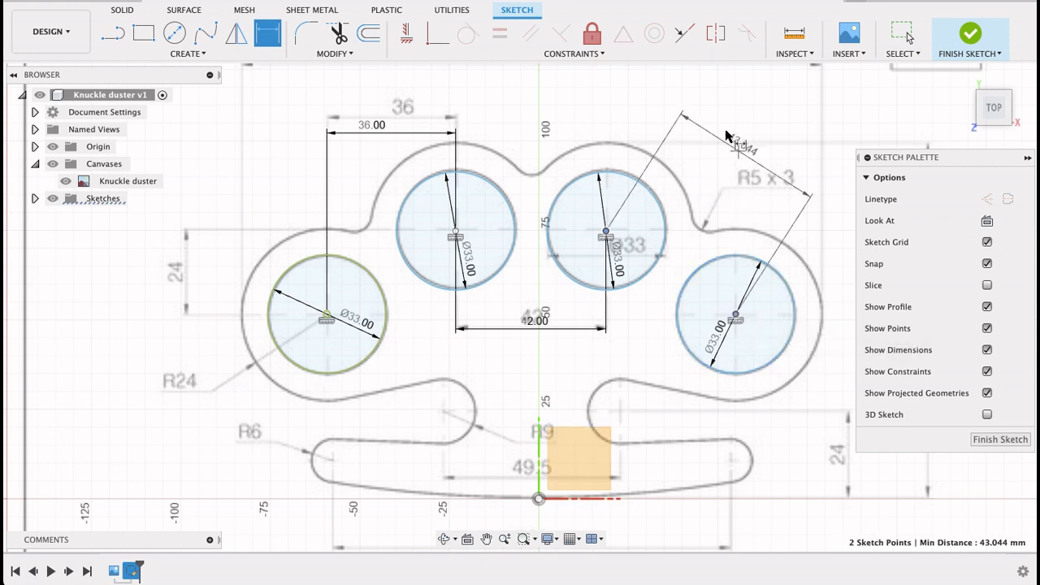
{"action": "type", "text": "6"}
{"action": "key", "text": "Return"}
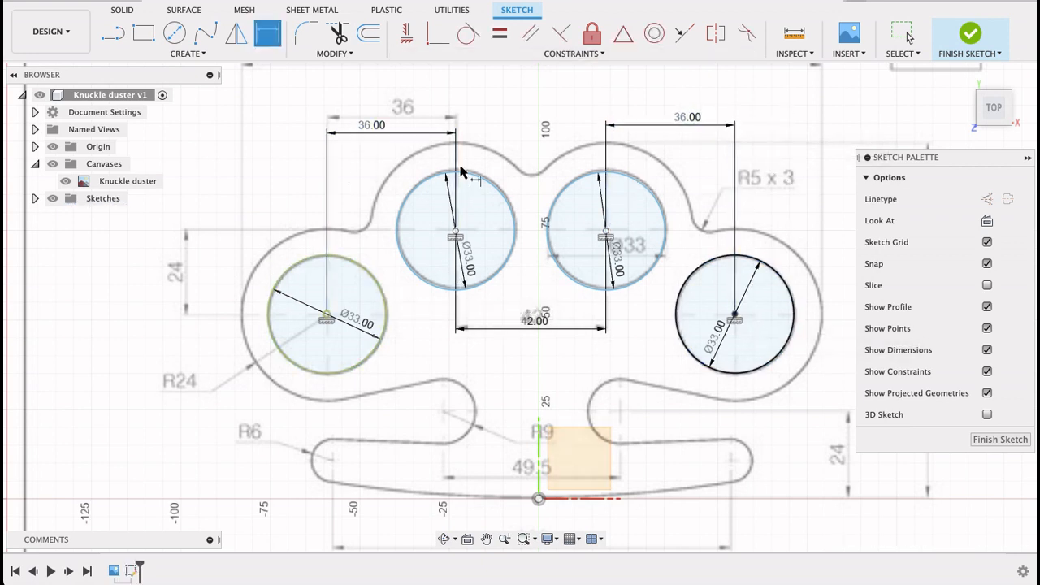
Draw a circle with a diameter of 24*2 mm concentric with the leftmost finger hole
{"action": "left_click", "coordinate": [173, 36]}
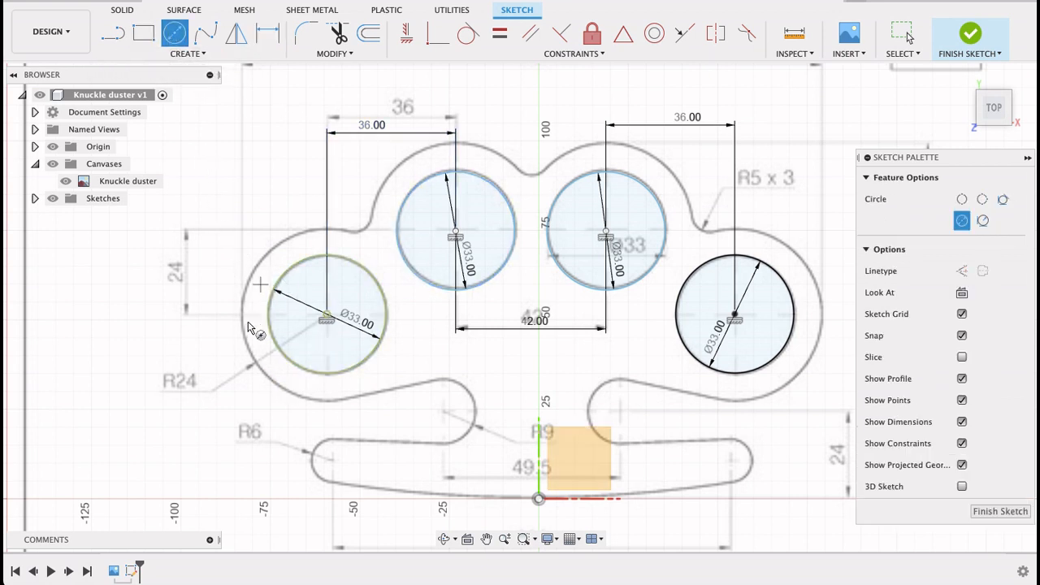
{"action": "left_click", "coordinate": [326, 318]}
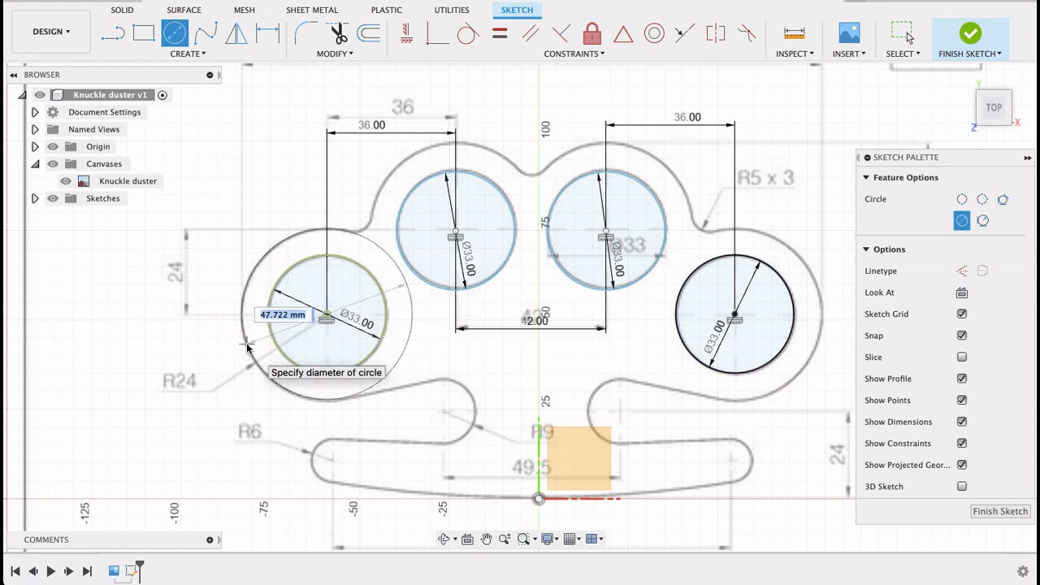
{"action": "type", "text": "24"}
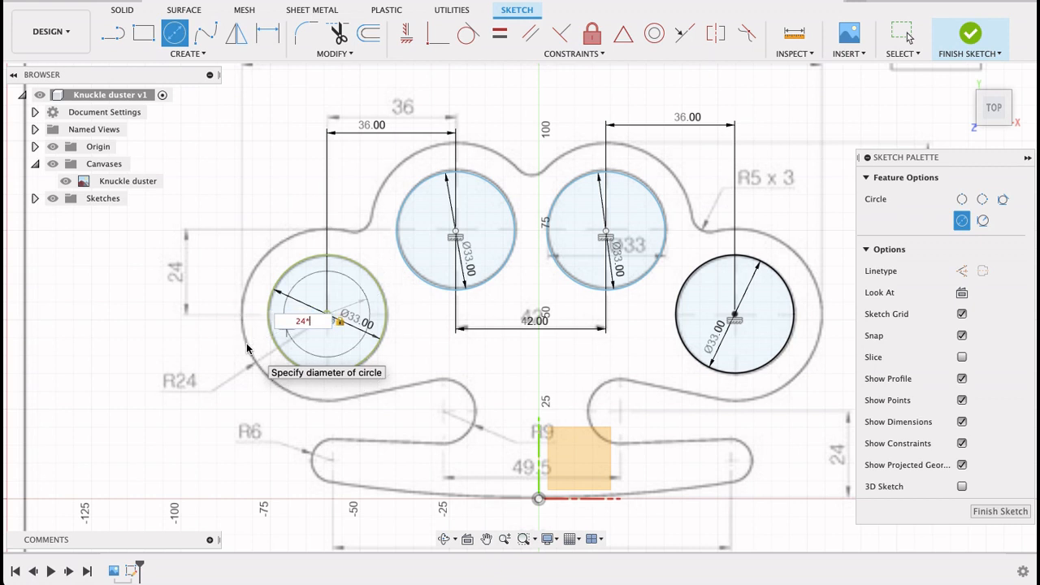
{"action": "type", "text": "*2"}
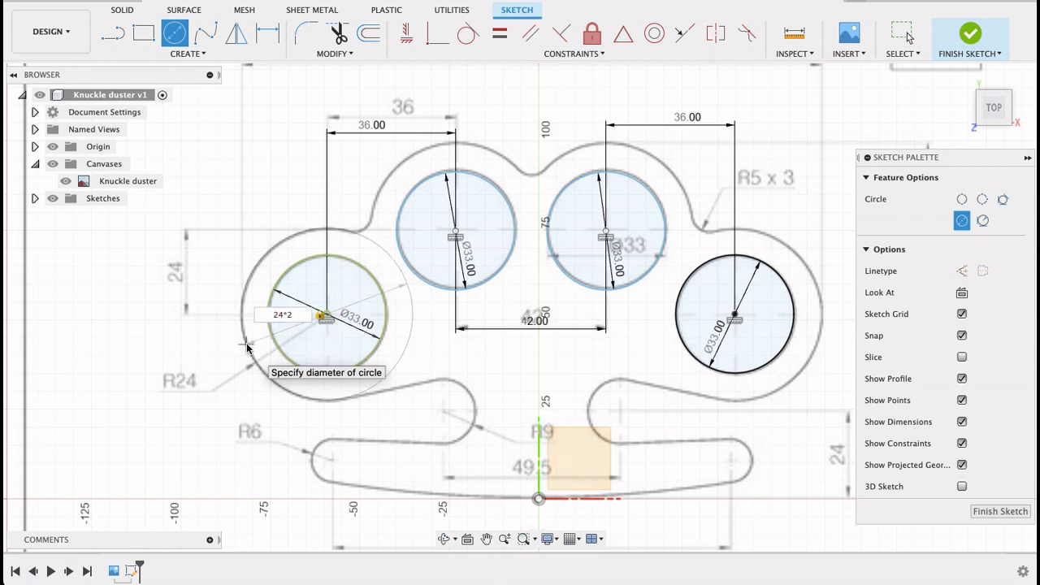
{"action": "key", "text": "Return"}
{"action": "key", "text": "Escape"}
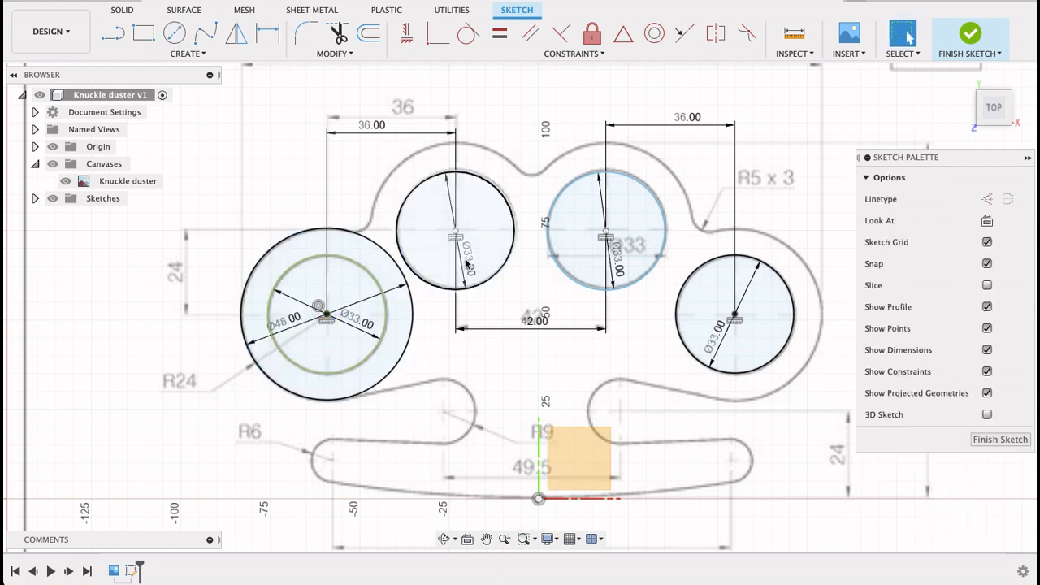
Draw a circle with a diameter of 24*2 mm concentric with the upper-left finger hole
{"action": "key", "text": "c"}
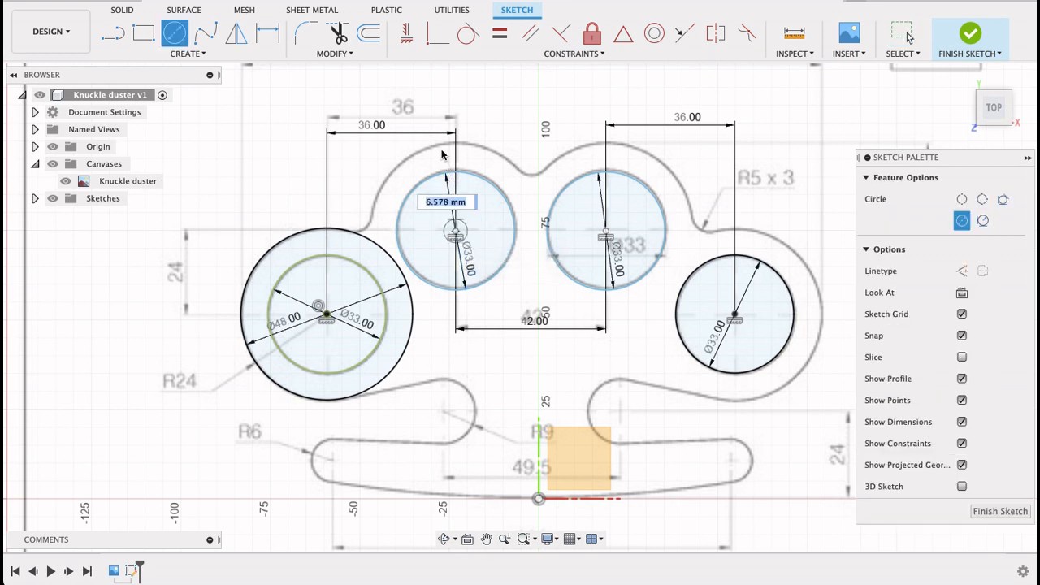
{"action": "type", "text": "24"}
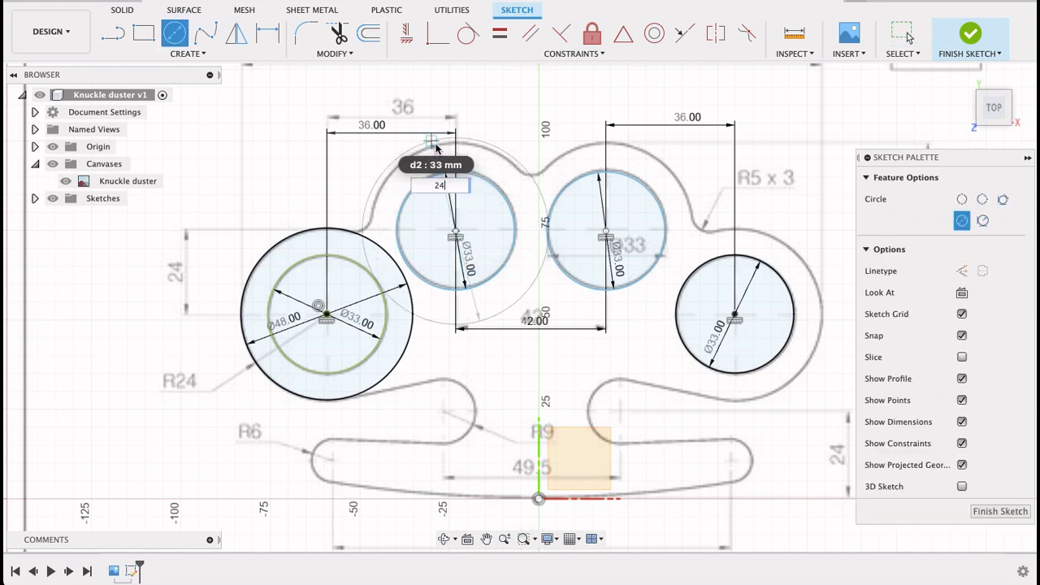
{"action": "key", "text": "Tab"}
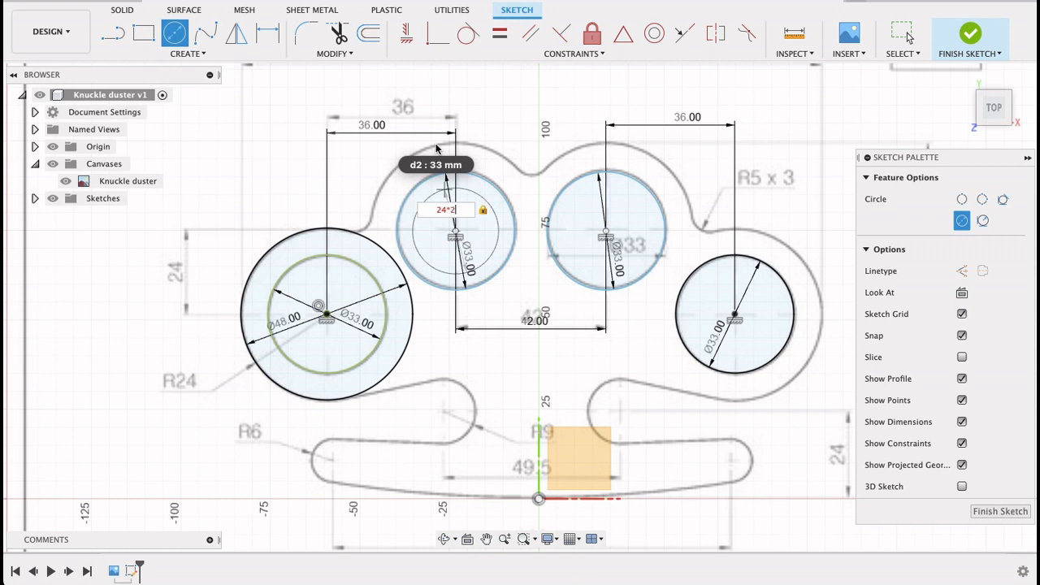
{"action": "type", "text": "*2"}
{"action": "key", "text": "Return"}
{"action": "key", "text": "Escape"}
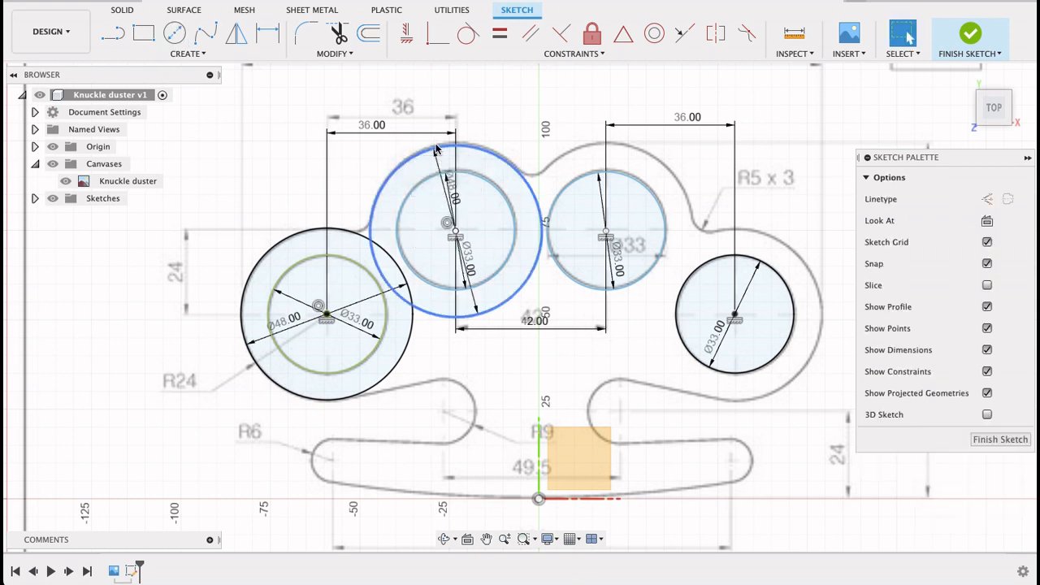
Draw a 48 mm diameter circle concentric with the upper-right finger hole
{"action": "key", "text": "c"}
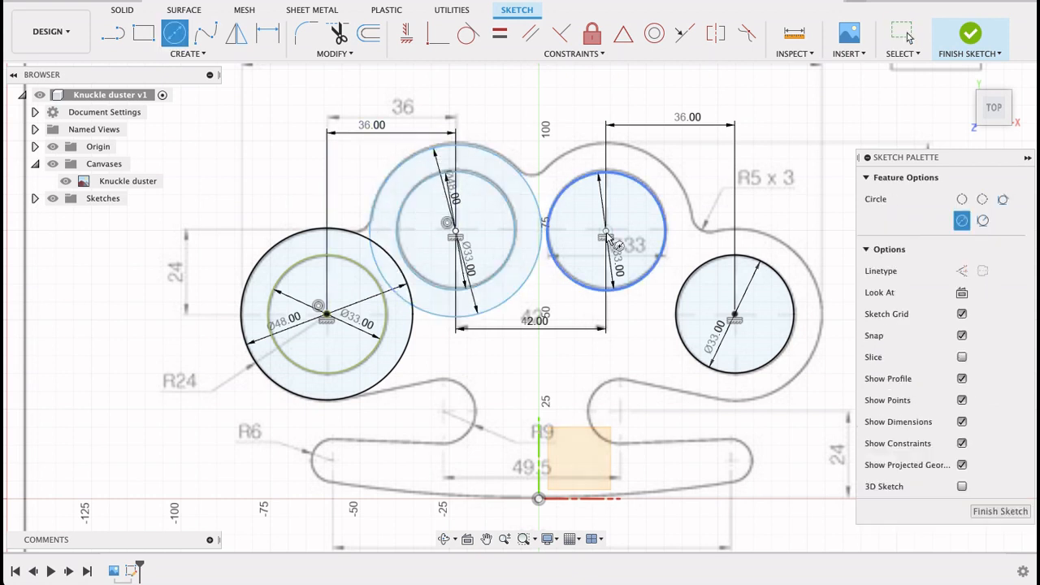
{"action": "left_click", "coordinate": [605, 236]}
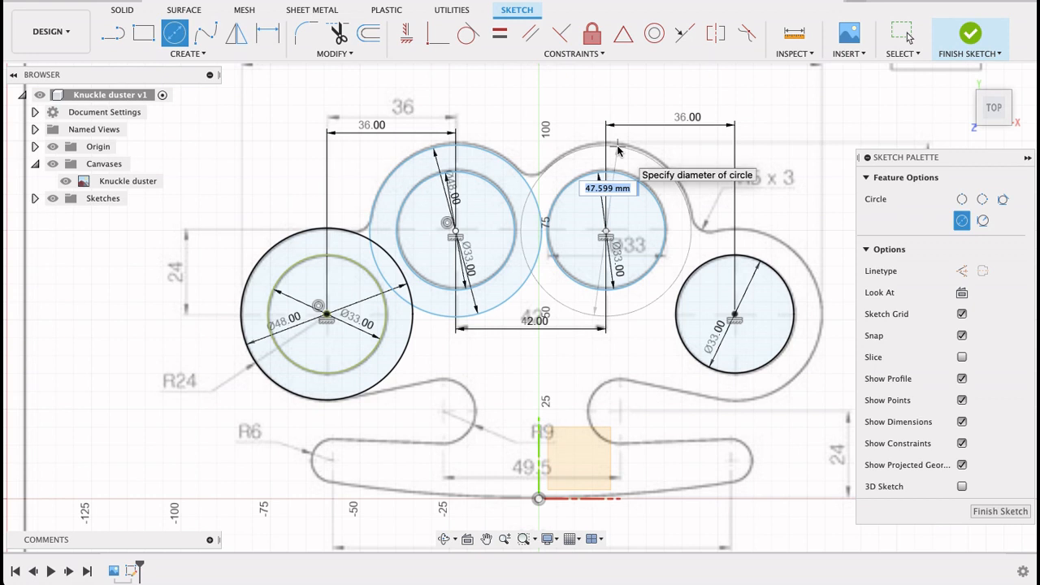
{"action": "key", "text": "Tab"}
{"action": "key", "text": "Return"}
{"action": "key", "text": "Escape"}
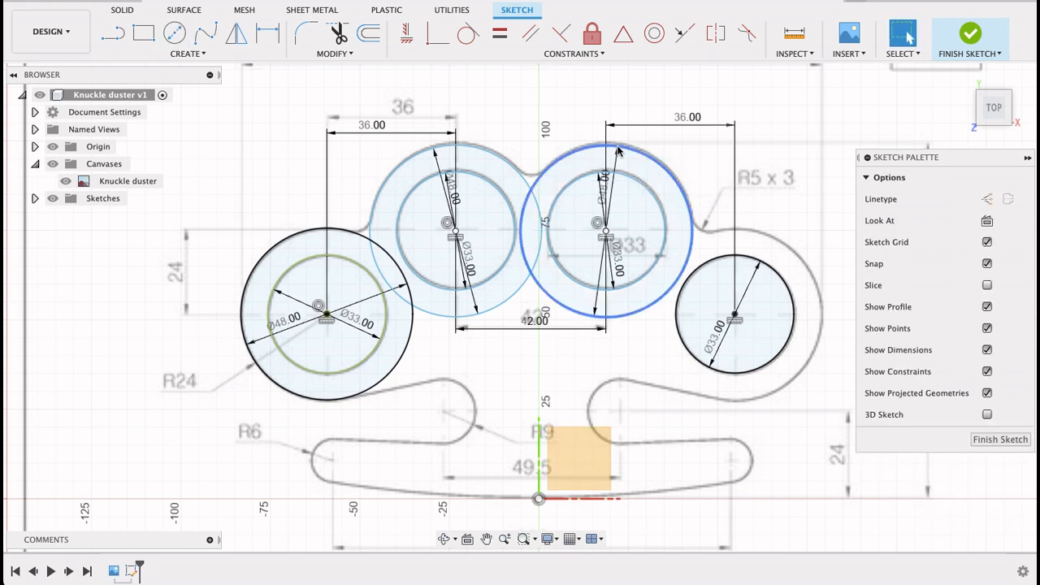
{"action": "key", "text": "Escape"}
Draw a 48 mm diameter circle concentric with the rightmost finger hole
{"action": "key", "text": "c"}
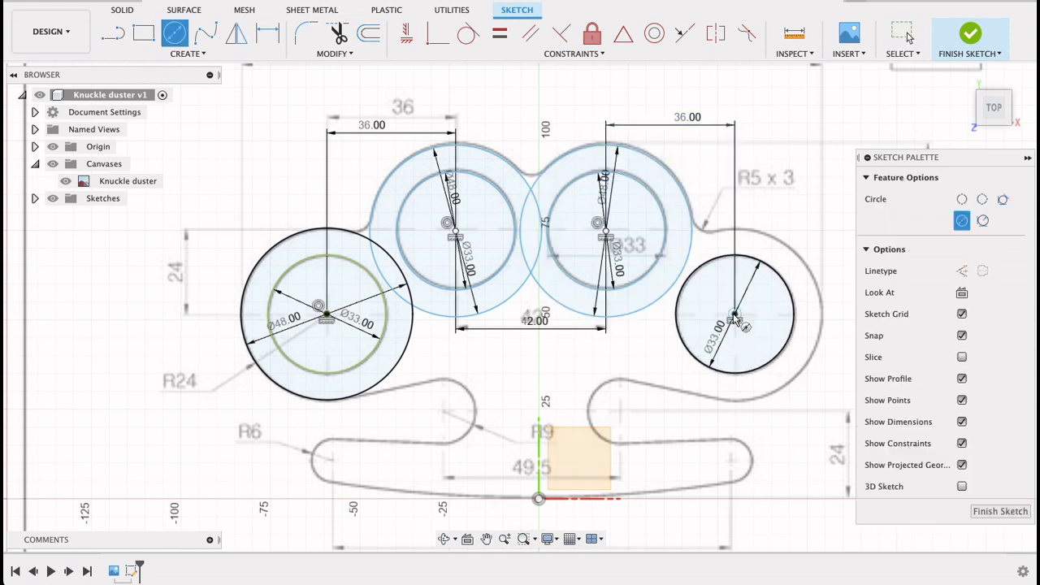
{"action": "left_click", "coordinate": [734, 315]}
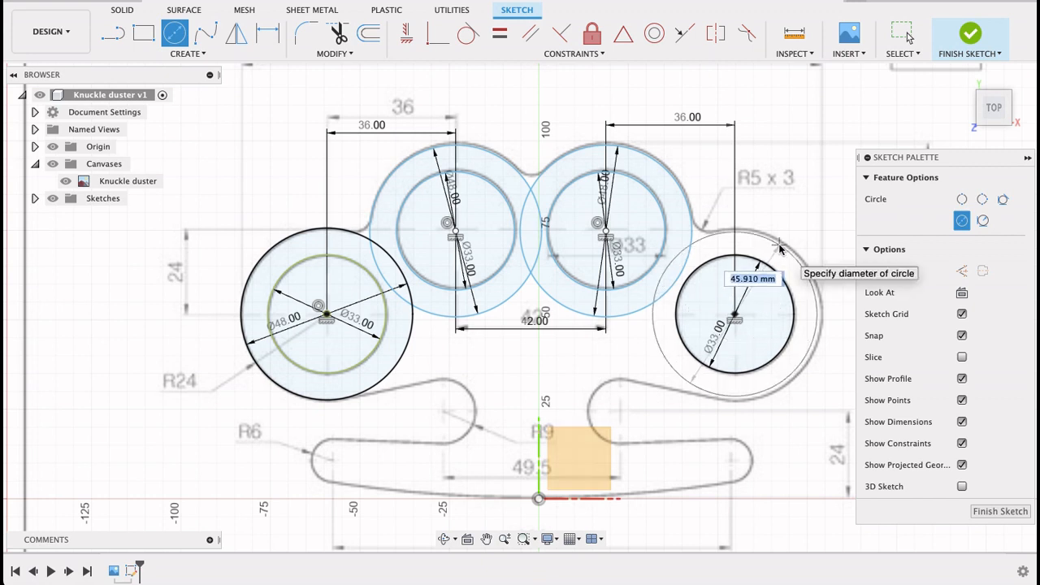
{"action": "type", "text": "48"}
{"action": "key", "text": "Return"}
{"action": "key", "text": "Escape"}
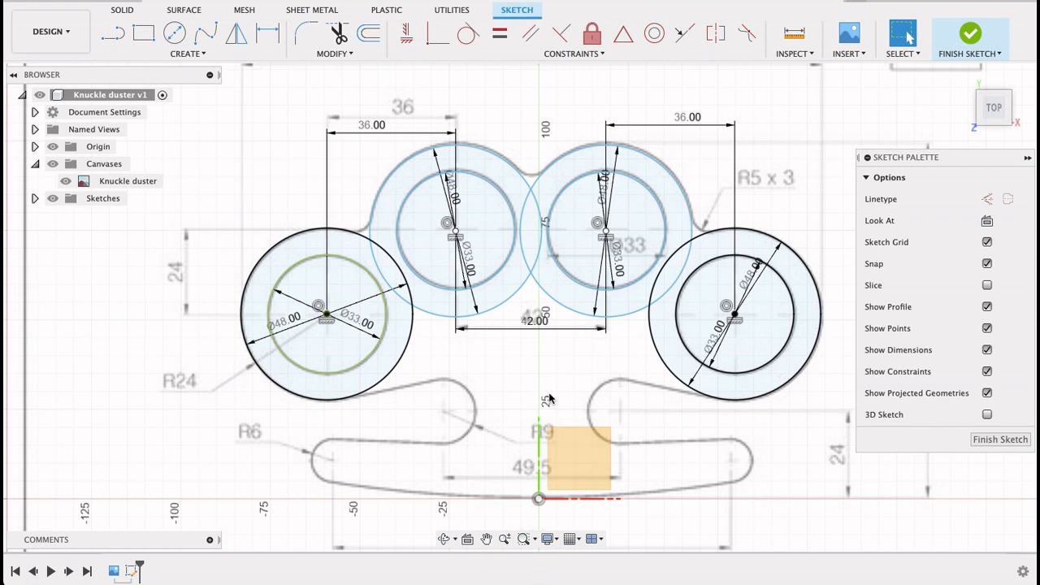
Trim away the overlapping arc sections where each pair of neighbouring 48 mm outer circles intersects
{"action": "key", "text": "t"}
{"action": "left_click", "coordinate": [393, 260]}
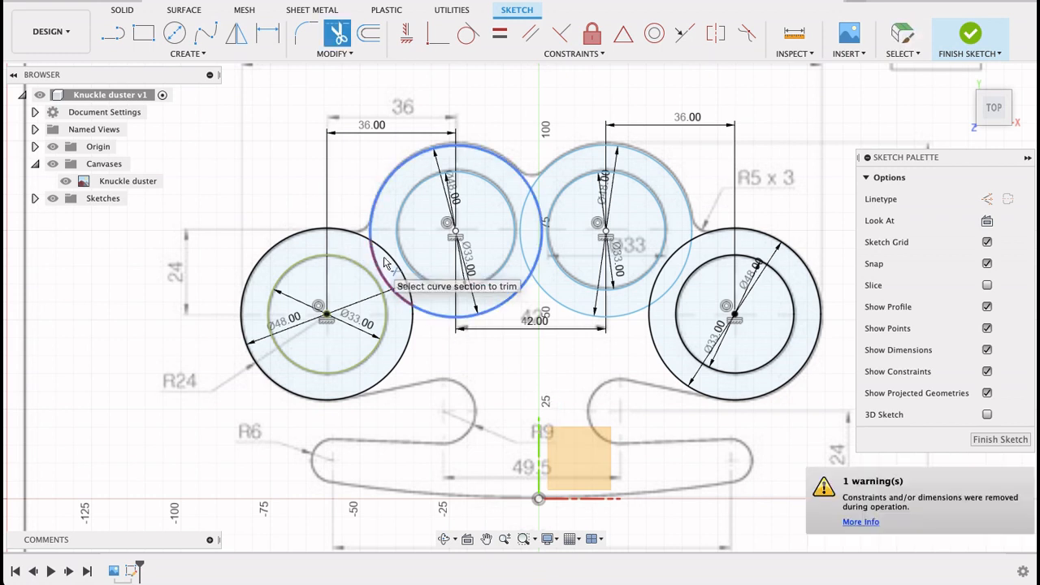
{"action": "left_click", "coordinate": [392, 260]}
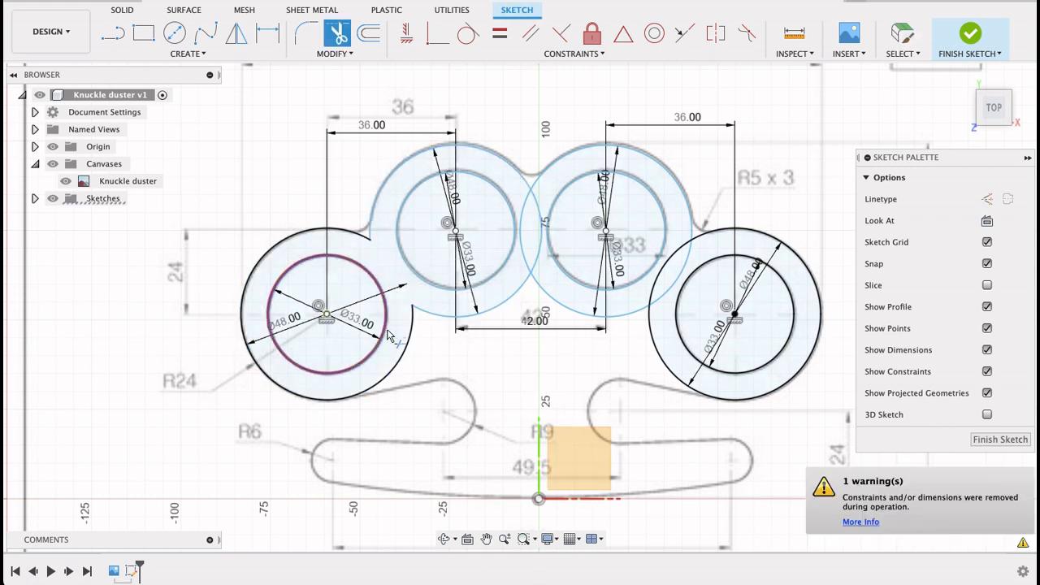
{"action": "left_click", "coordinate": [537, 221]}
{"action": "left_click", "coordinate": [546, 221]}
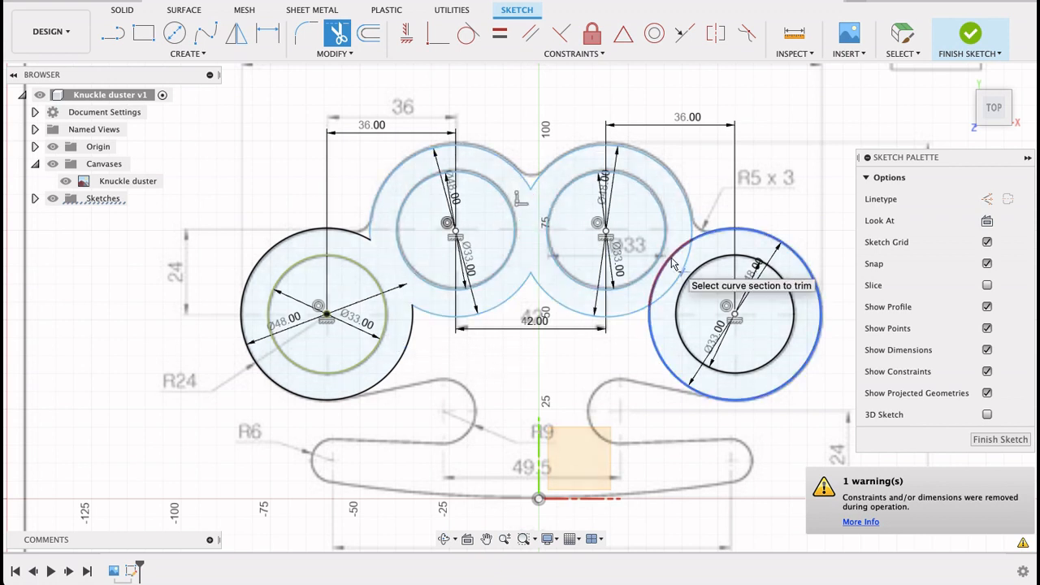
{"action": "left_click", "coordinate": [685, 270]}
{"action": "left_click", "coordinate": [688, 268]}
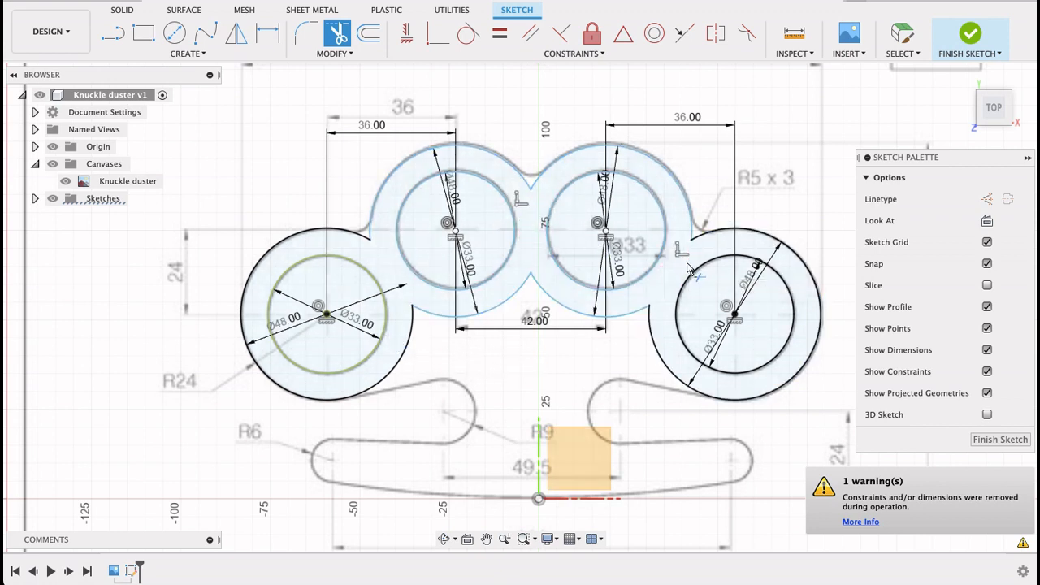
Fillet the three upper notches between neighbouring outer arcs with a 5 mm radius
{"action": "left_click", "coordinate": [306, 33]}
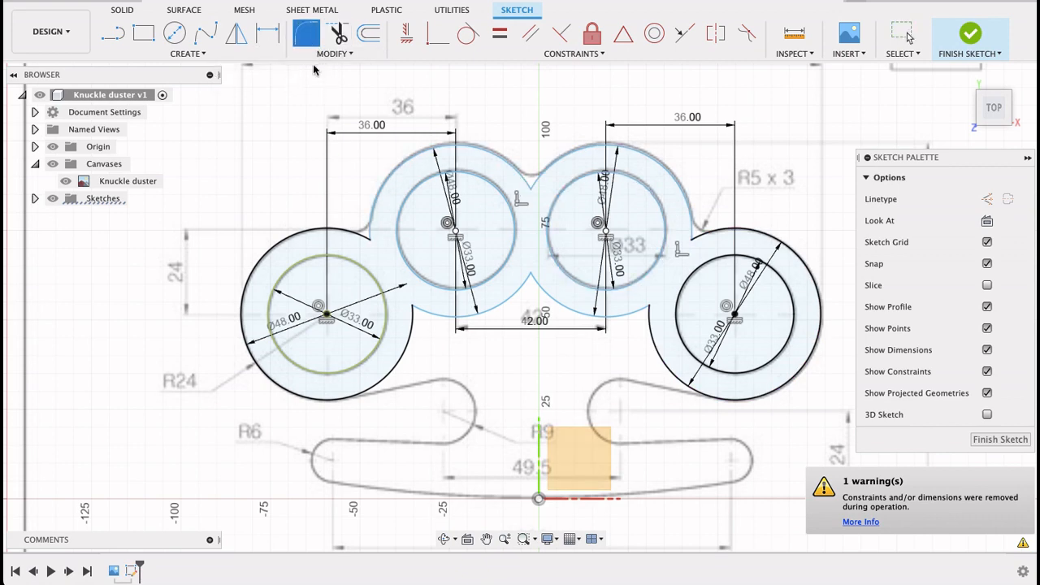
{"action": "left_click", "coordinate": [368, 243]}
{"action": "scroll", "coordinate": [369, 242], "scroll_direction": "up", "scroll_amount": 5}
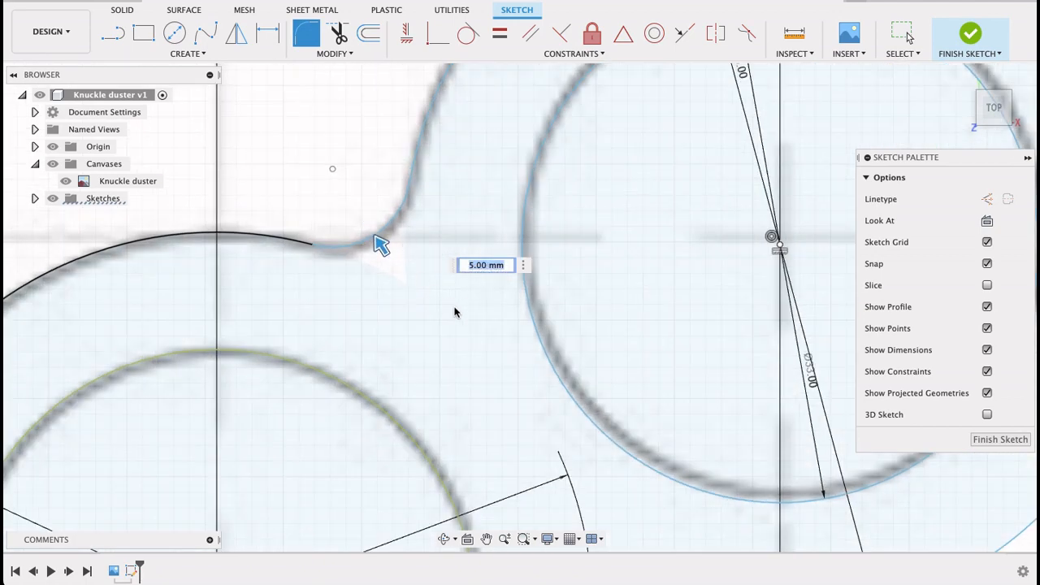
{"action": "scroll", "coordinate": [455, 312], "scroll_direction": "down", "scroll_amount": 6}
{"action": "middle_click_drag", "start_coordinate": [653, 290], "coordinate": [549, 334]}
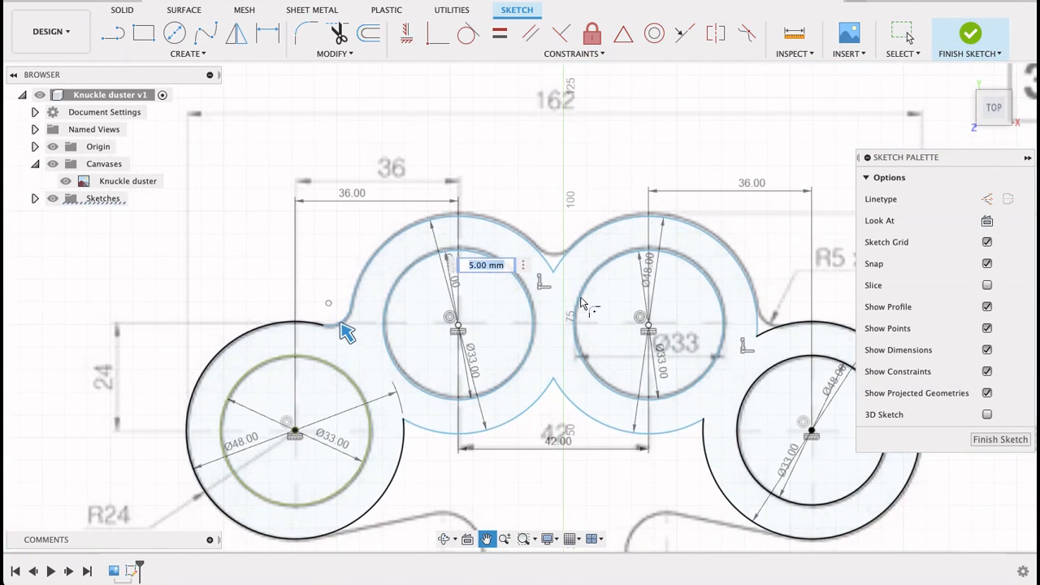
{"action": "left_click", "coordinate": [553, 253]}
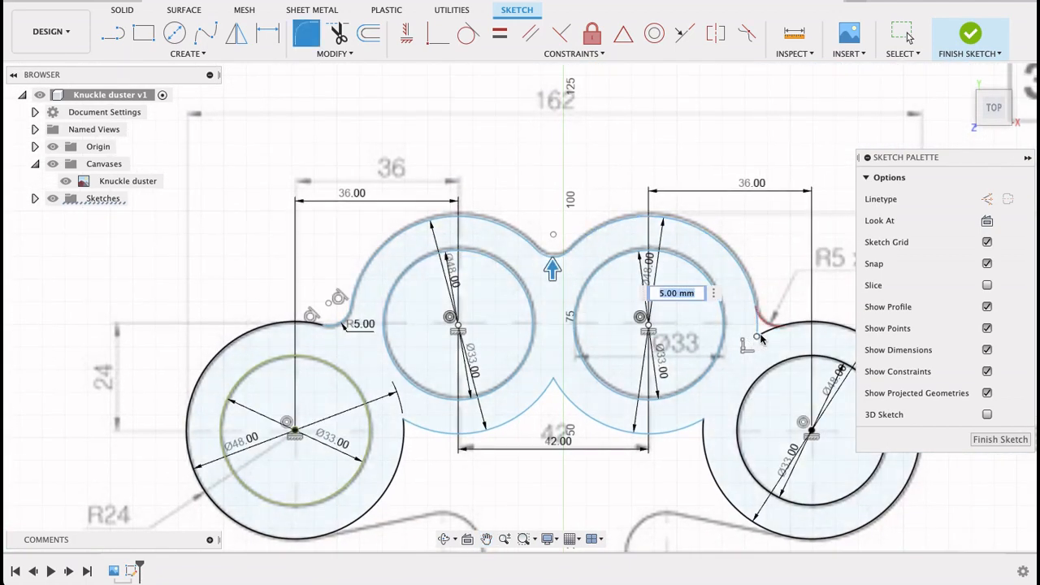
{"action": "left_click", "coordinate": [797, 299]}
{"action": "middle_click_drag", "start_coordinate": [797, 299], "coordinate": [698, 326]}
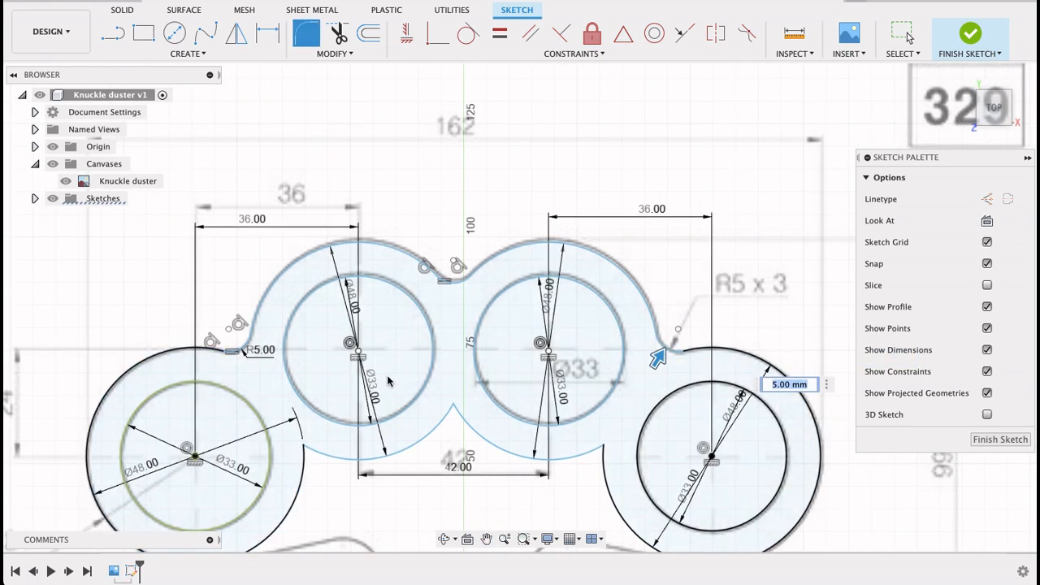
{"action": "middle_click_drag", "start_coordinate": [425, 289], "coordinate": [441, 225]}
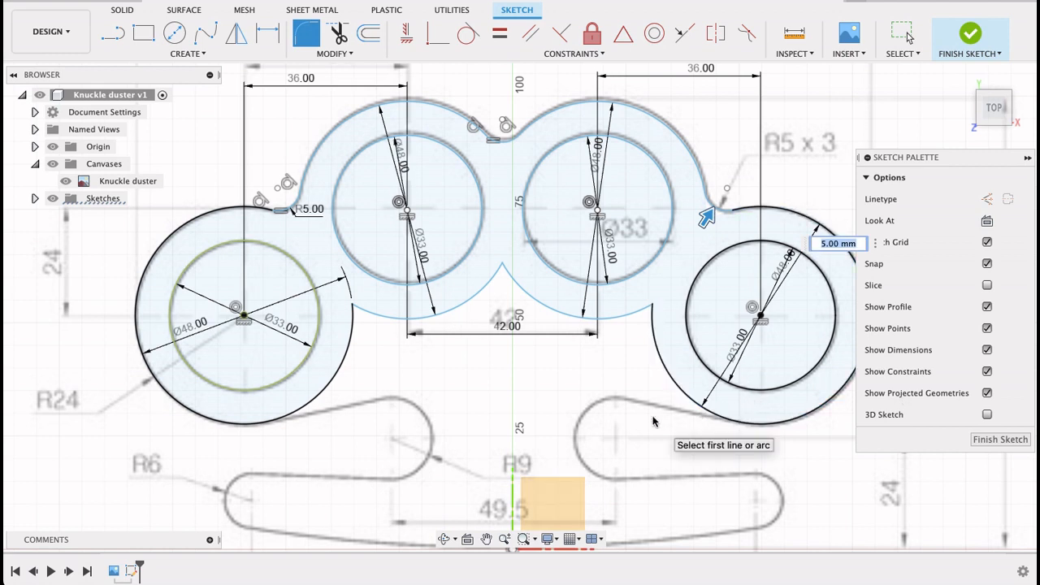
{"action": "key", "text": "Escape"}
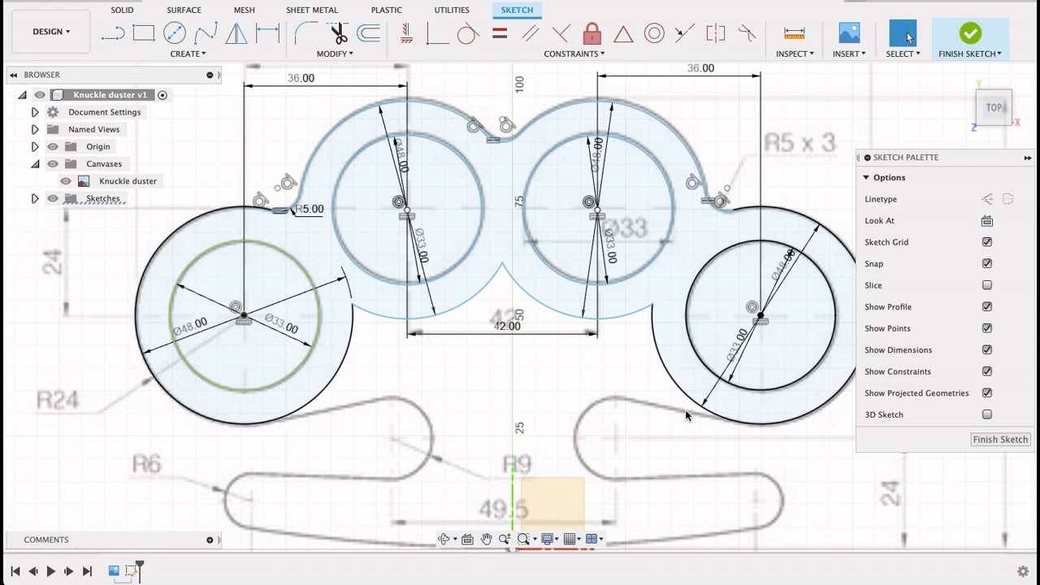
Draw a line about 41 mm long, sloping up about 11.5 degrees from the leftmost outer arc's lower edge, and constrain it tangent to that arc
{"action": "key", "text": "l"}
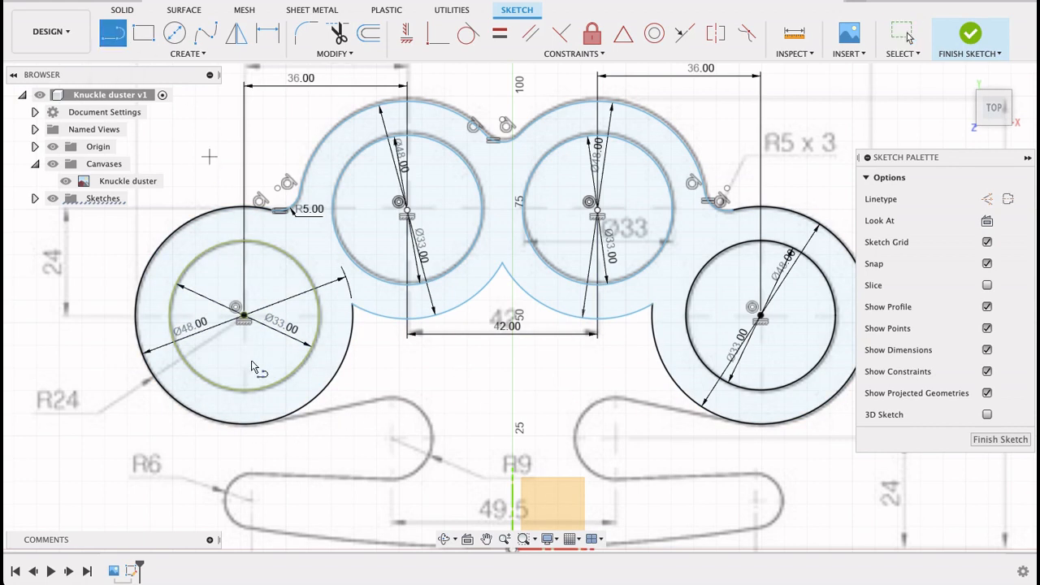
{"action": "left_click", "coordinate": [256, 423]}
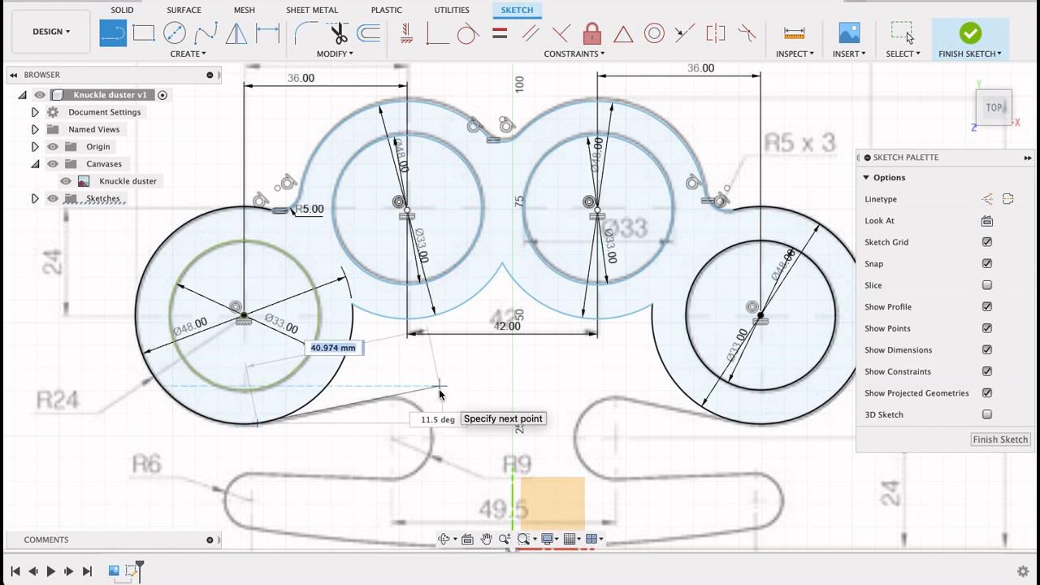
{"action": "left_click", "coordinate": [439, 386]}
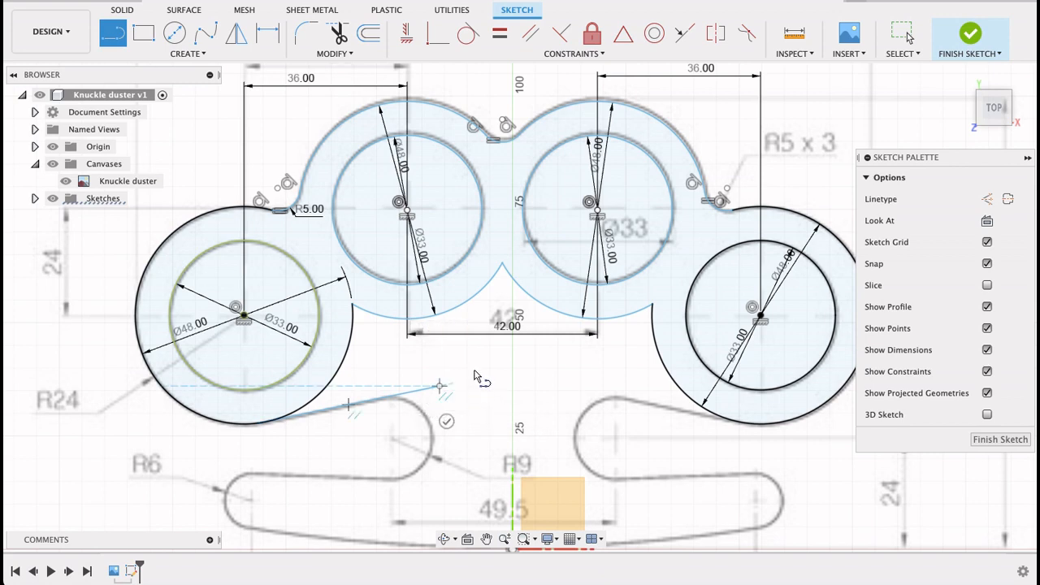
{"action": "key", "text": "Escape"}
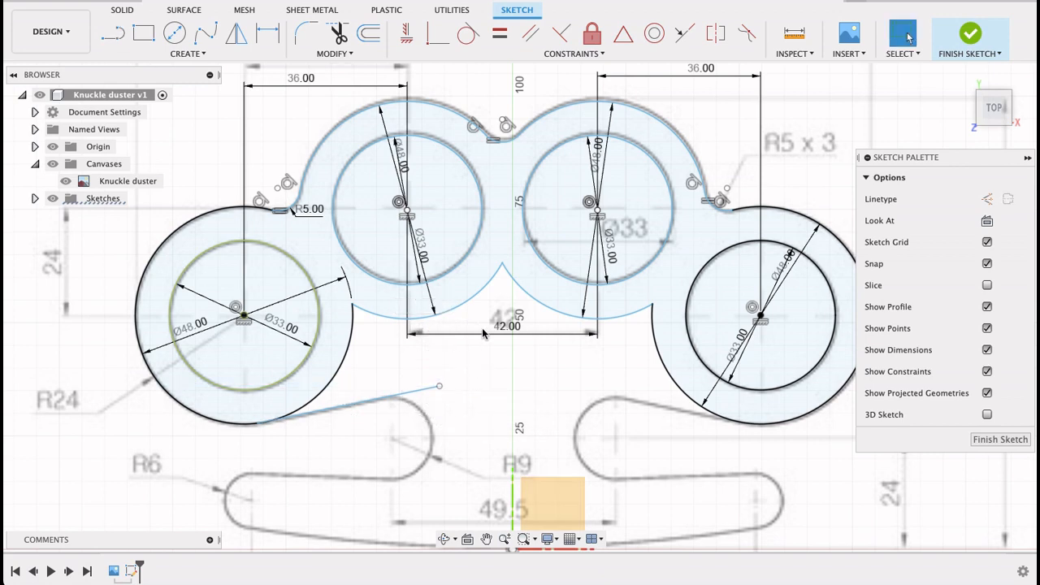
{"action": "left_click", "coordinate": [468, 33]}
{"action": "left_click", "coordinate": [333, 409]}
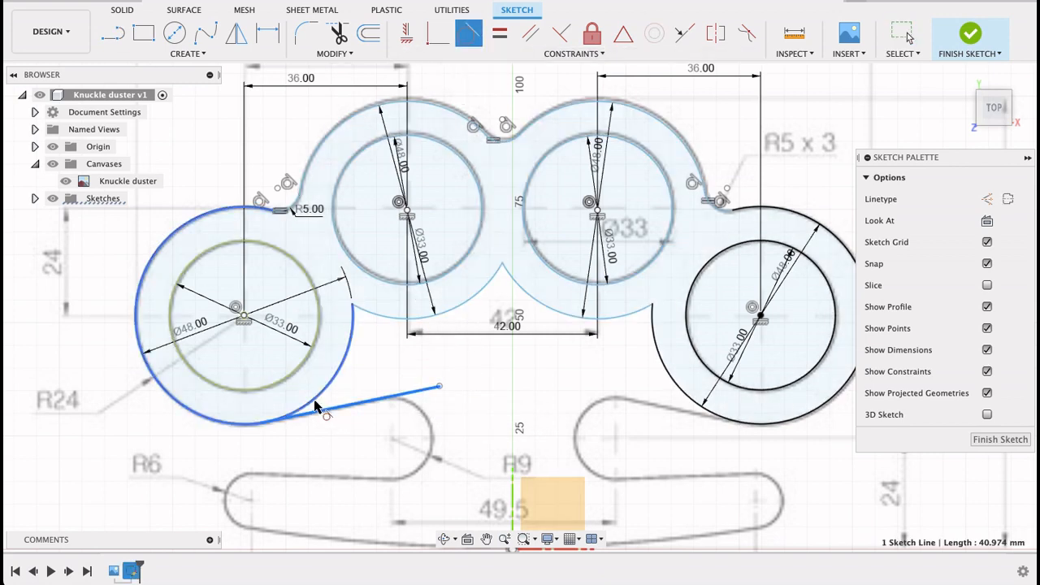
{"action": "left_click", "coordinate": [316, 407]}
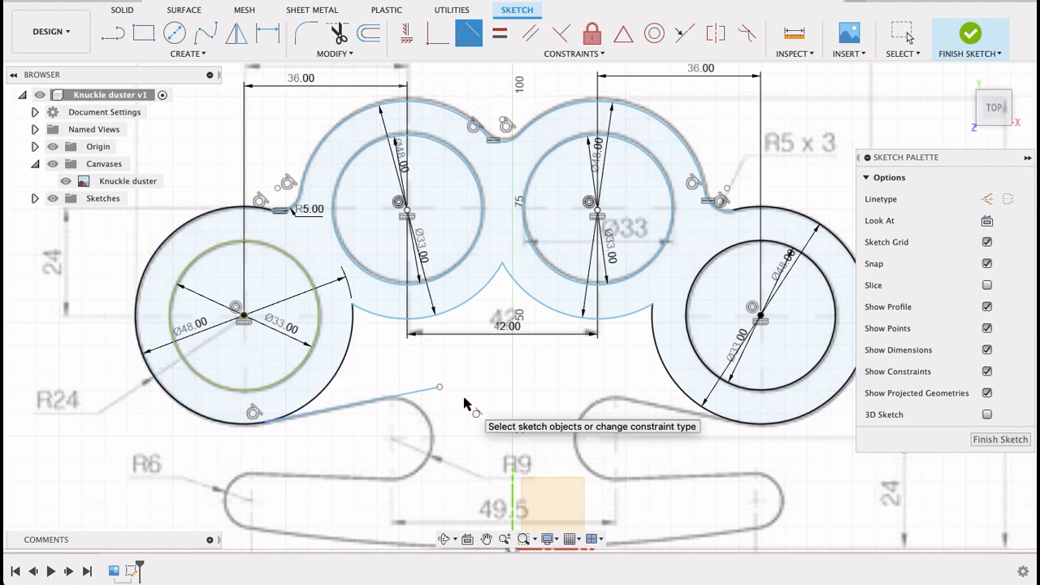
Draw a line sloping up and inward from the rightmost outer arc's lower edge, and constrain it tangent to that arc
{"action": "key", "text": "l"}
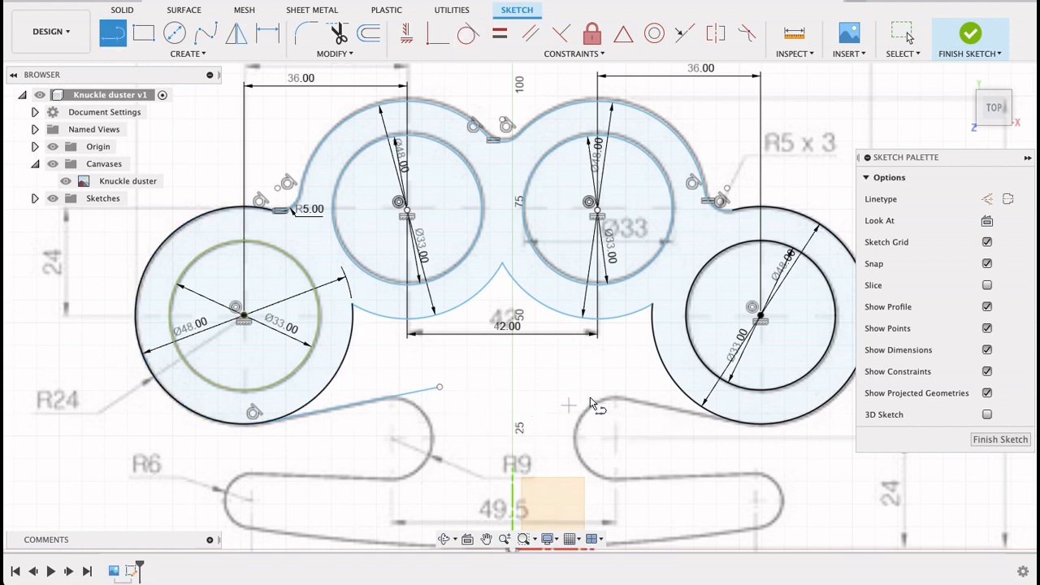
{"action": "scroll", "coordinate": [613, 402], "scroll_direction": "up", "scroll_amount": 3}
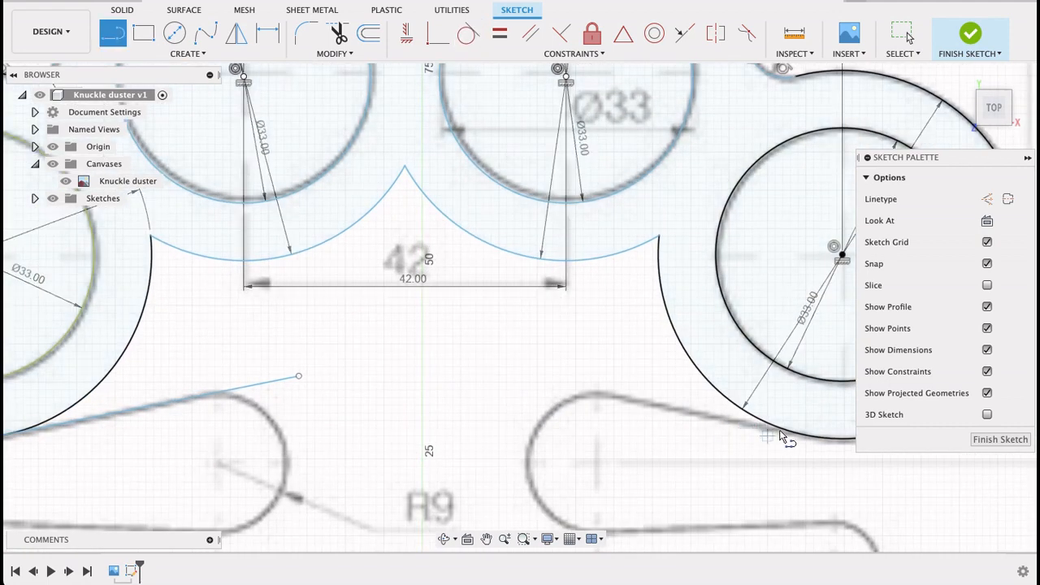
{"action": "left_click", "coordinate": [814, 436]}
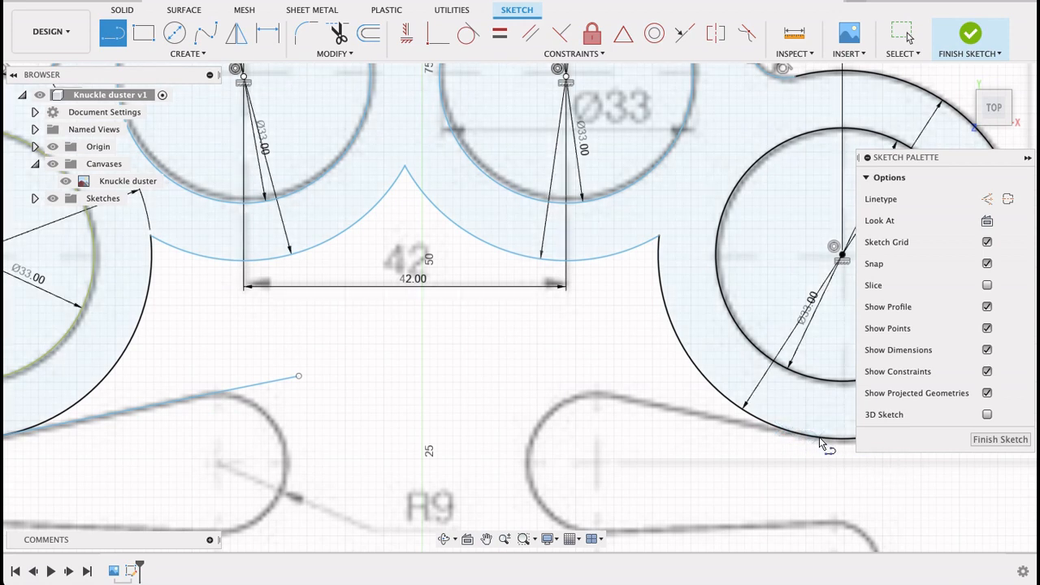
{"action": "left_click", "coordinate": [543, 374]}
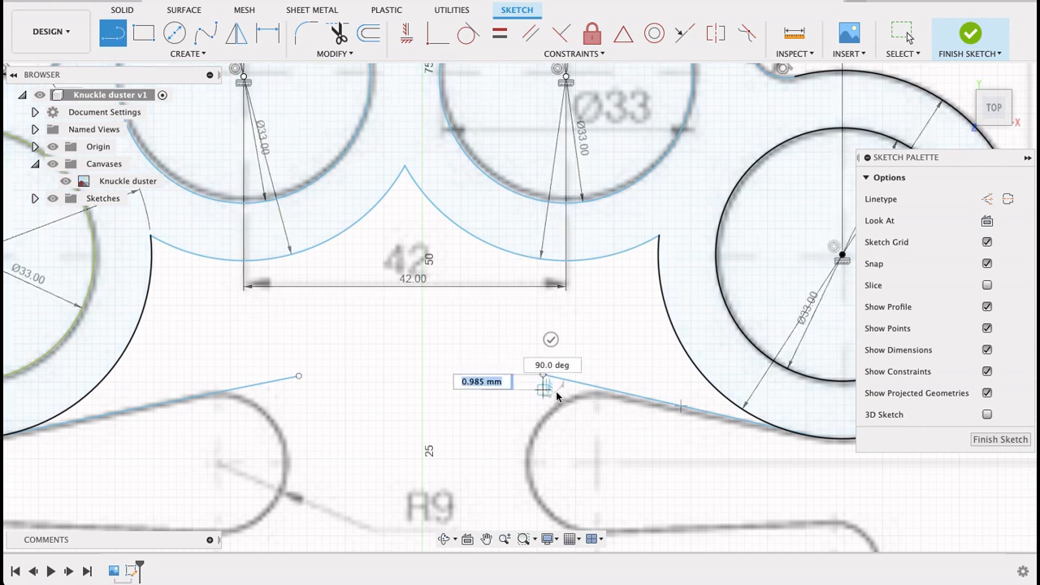
{"action": "key", "text": "Escape"}
{"action": "left_click", "coordinate": [466, 35]}
{"action": "left_click", "coordinate": [746, 417]}
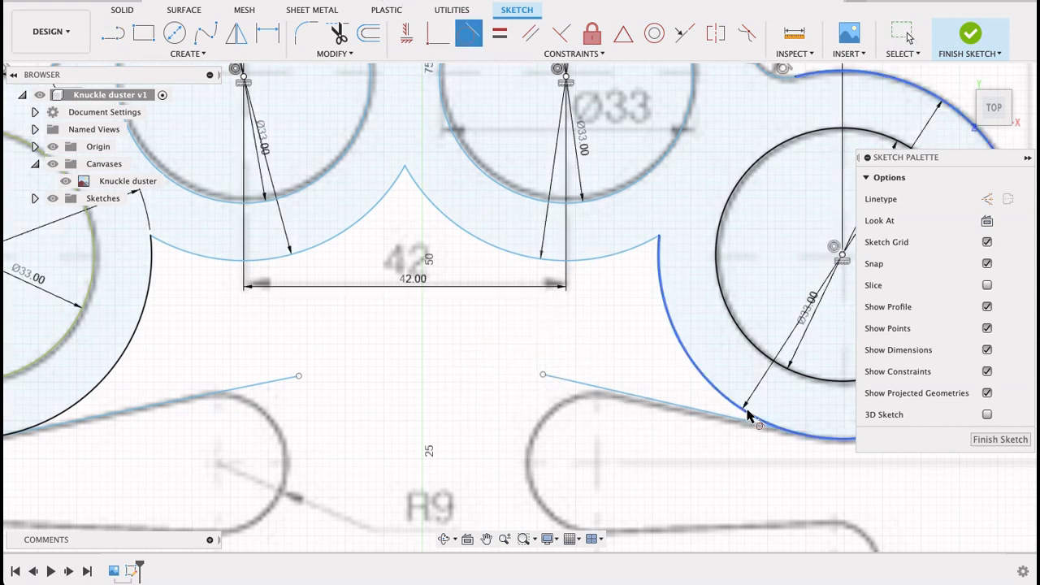
{"action": "left_click", "coordinate": [729, 433]}
{"action": "scroll", "coordinate": [458, 420], "scroll_direction": "down", "scroll_amount": 8}
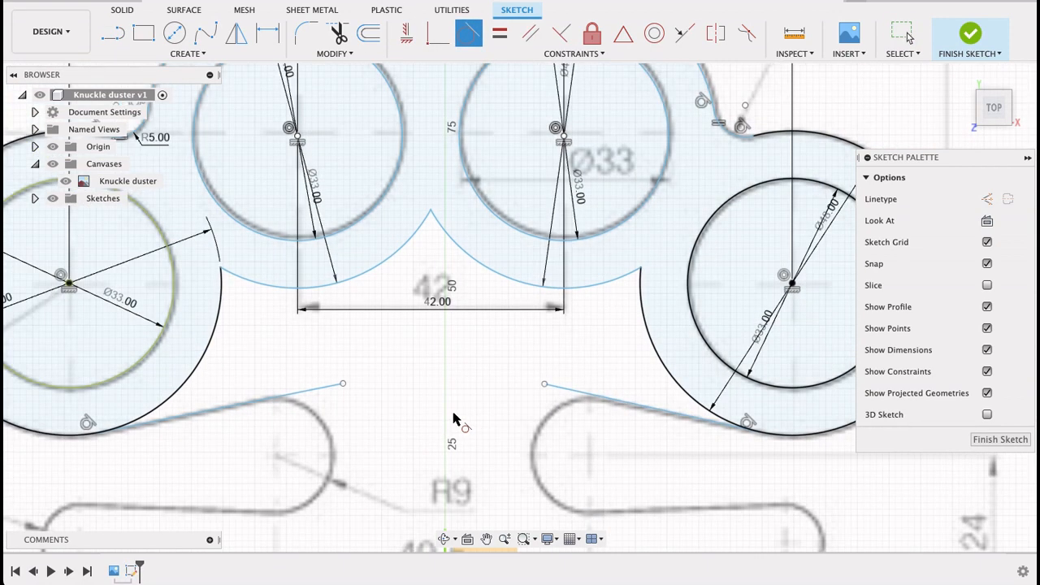
{"action": "middle_click_drag", "start_coordinate": [463, 368], "coordinate": [472, 333]}
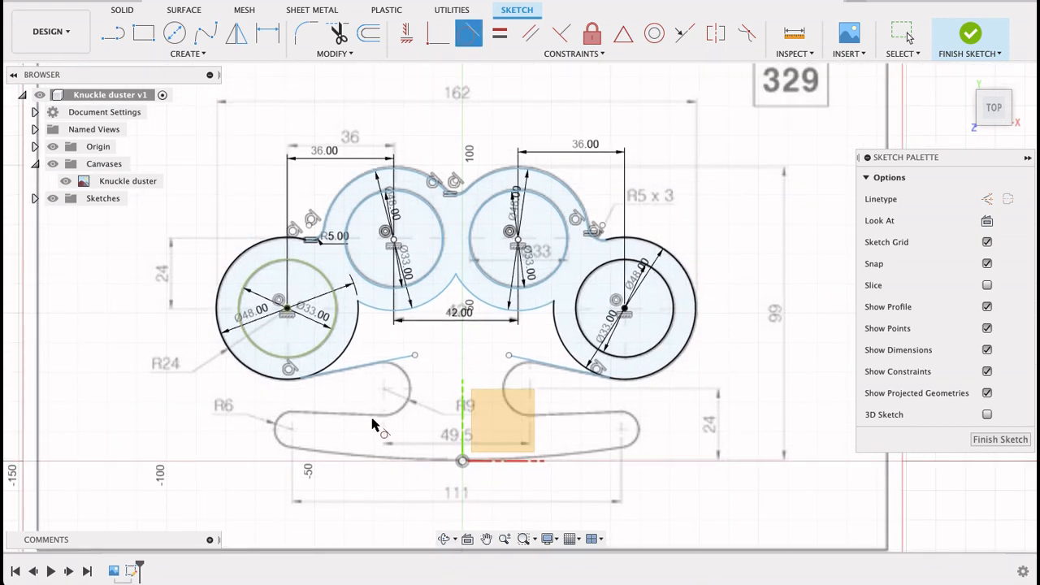
Trim away the inner lower arcs of all four 48 mm outer circles between the two sloping lines
{"action": "scroll", "coordinate": [371, 397], "scroll_direction": "up", "scroll_amount": 3}
{"action": "left_click", "coordinate": [346, 320]}
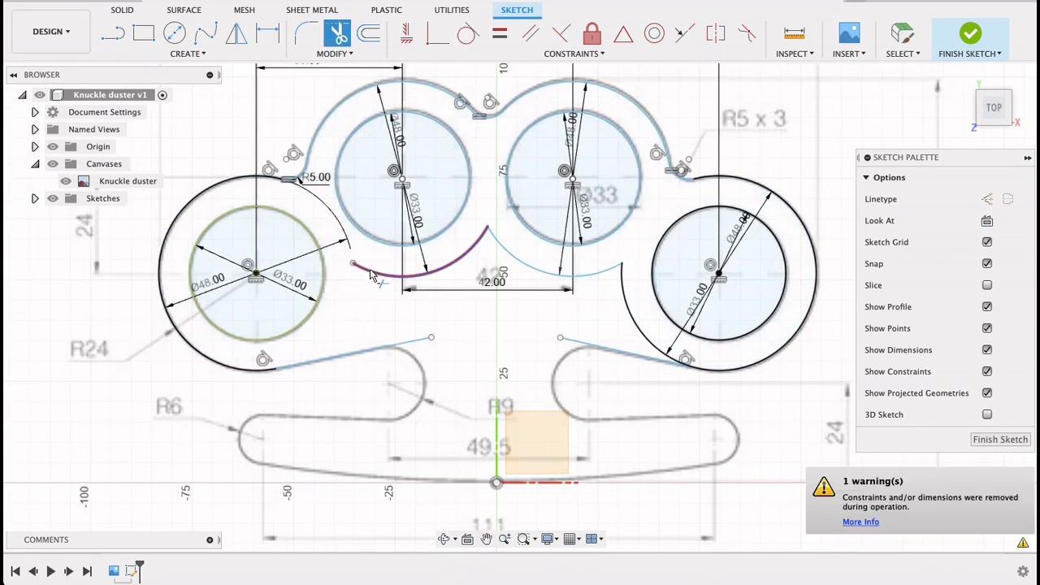
{"action": "left_click", "coordinate": [380, 269]}
{"action": "left_click", "coordinate": [532, 261]}
{"action": "left_click", "coordinate": [624, 299]}
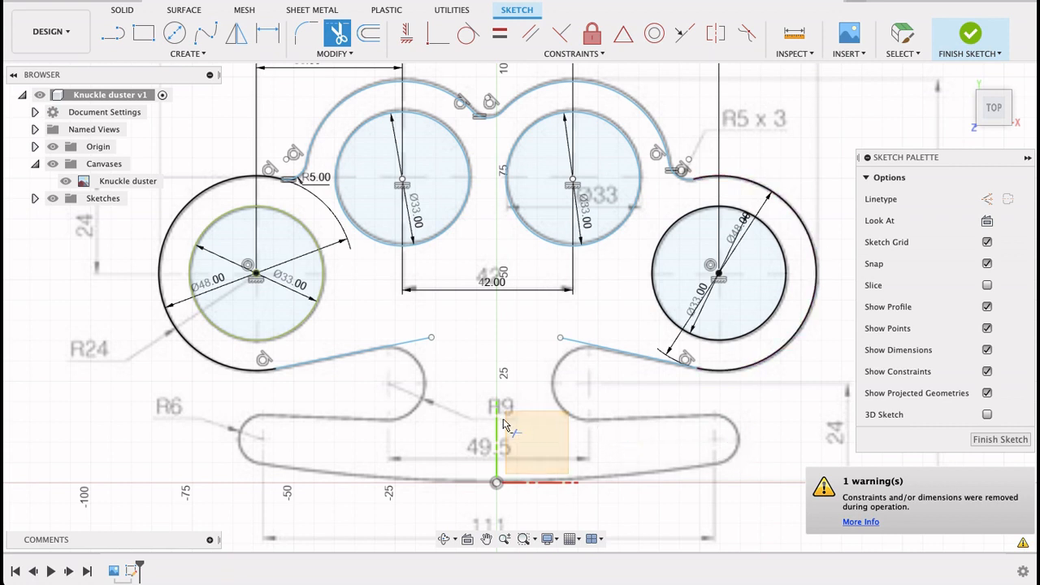
Draw an 18 mm diameter circle over the left R9 arc of the reference drawing
{"action": "left_click", "coordinate": [174, 32]}
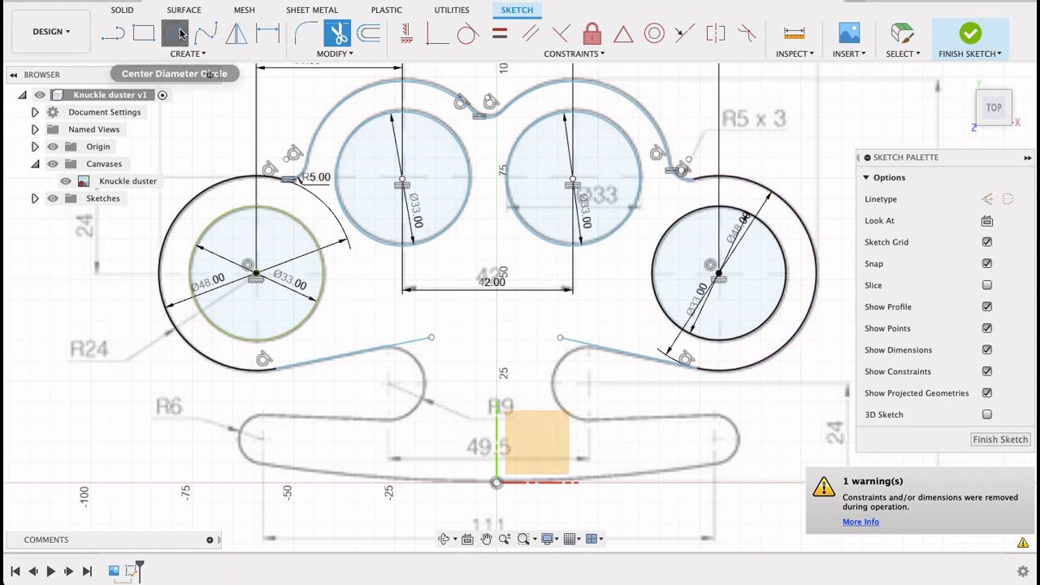
{"action": "left_click", "coordinate": [389, 384]}
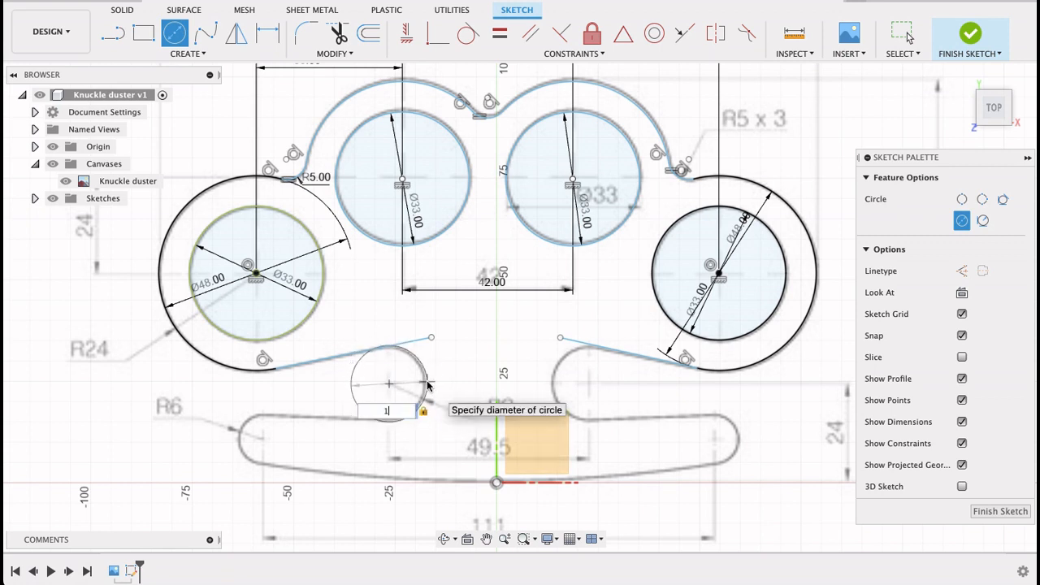
{"action": "key", "text": "Return"}
Constrain the left sloping line tangent to the 18 mm circle below it
{"action": "scroll", "coordinate": [429, 385], "scroll_direction": "up", "scroll_amount": 3}
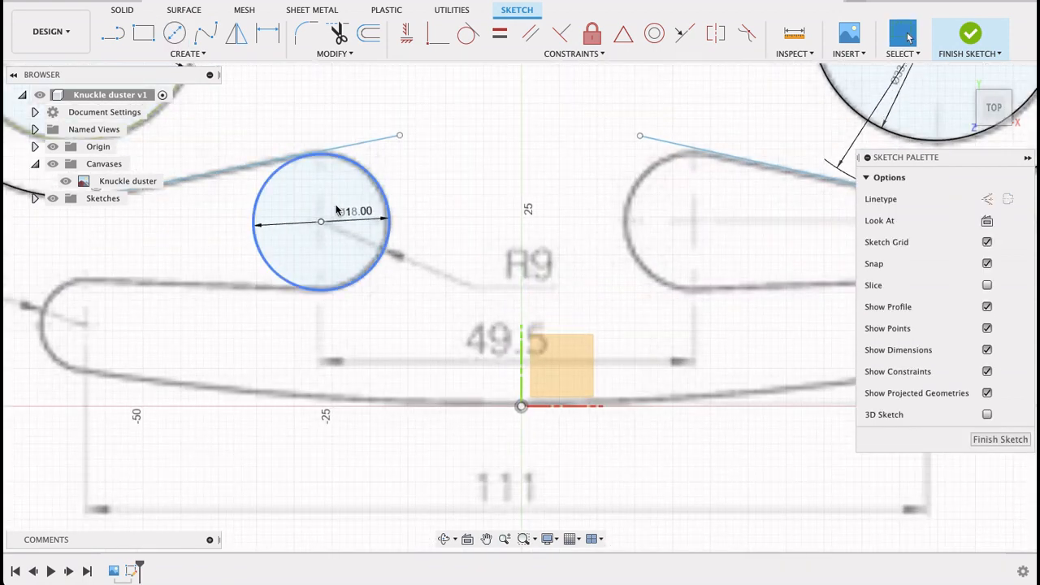
{"action": "middle_click_drag", "start_coordinate": [419, 241], "coordinate": [513, 283]}
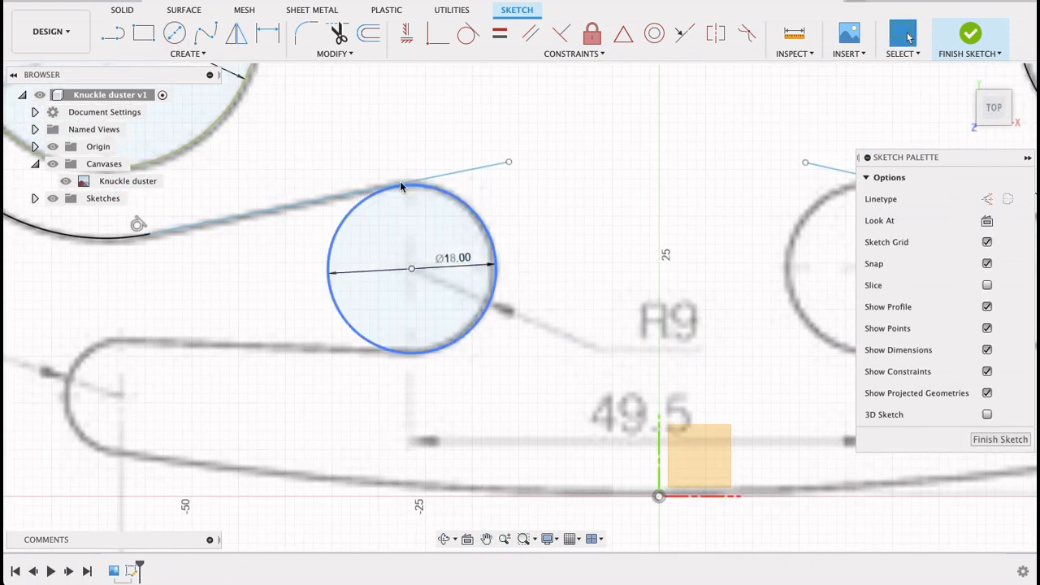
{"action": "scroll", "coordinate": [401, 187], "scroll_direction": "up", "scroll_amount": 4}
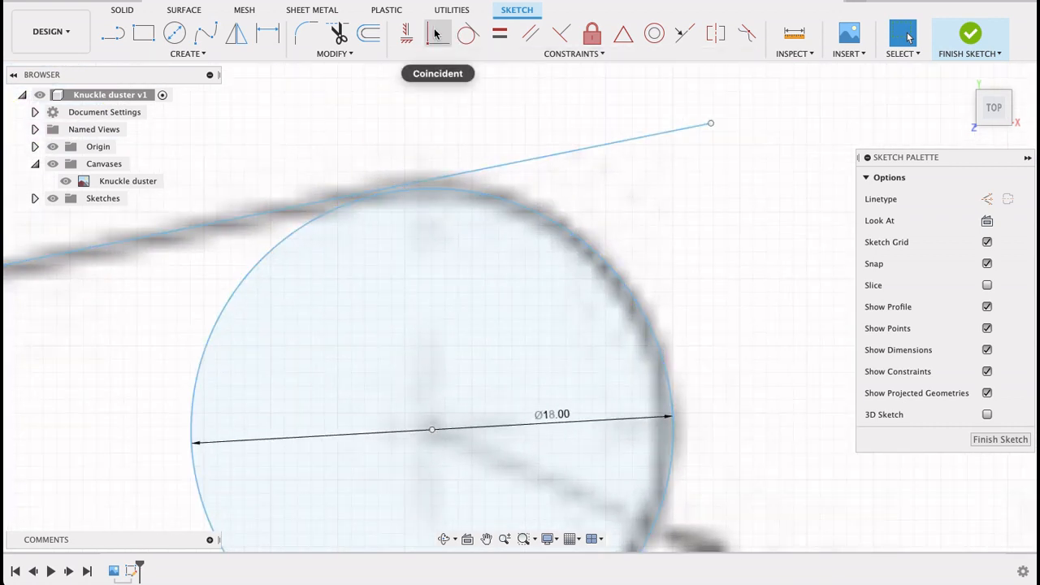
{"action": "left_click", "coordinate": [461, 31]}
{"action": "left_click", "coordinate": [417, 184]}
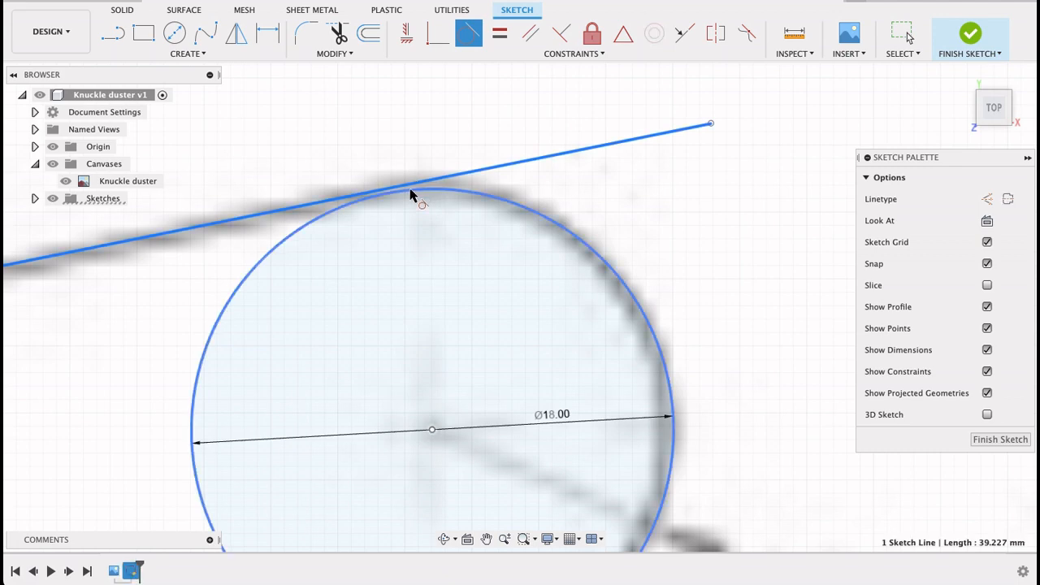
{"action": "left_click", "coordinate": [410, 197]}
{"action": "scroll", "coordinate": [413, 233], "scroll_direction": "down", "scroll_amount": 5}
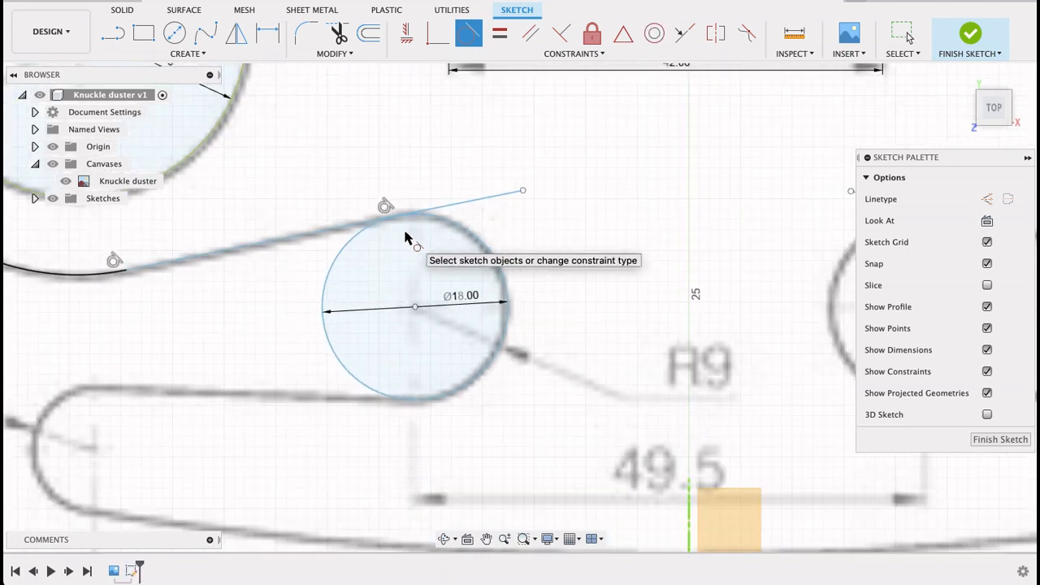
Draw an 18 mm diameter circle over the matching R9 arc on the right side of the reference drawing
{"action": "scroll", "coordinate": [412, 233], "scroll_direction": "down", "scroll_amount": 6}
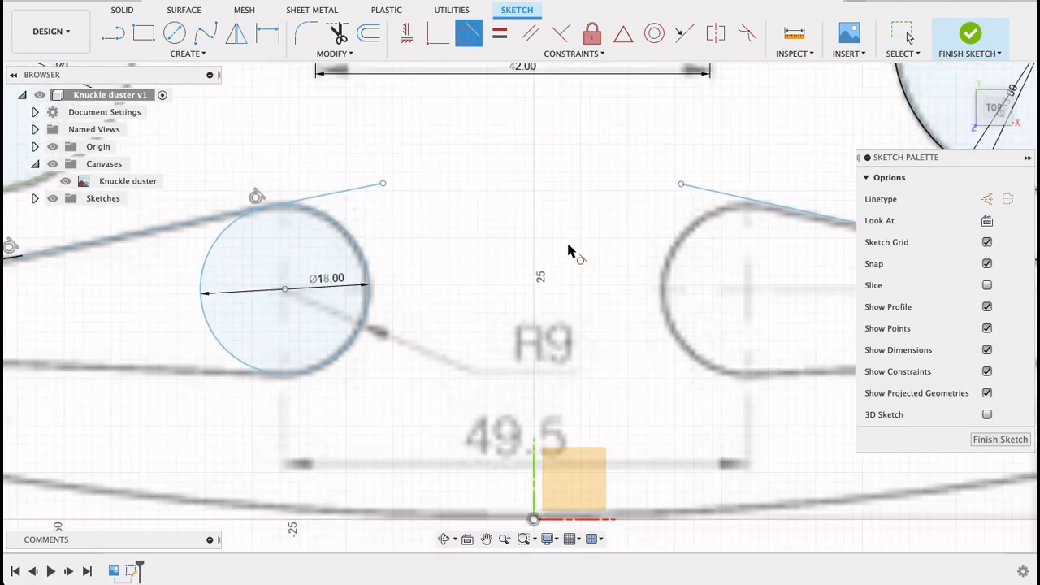
{"action": "scroll", "coordinate": [598, 251], "scroll_direction": "down", "scroll_amount": 4}
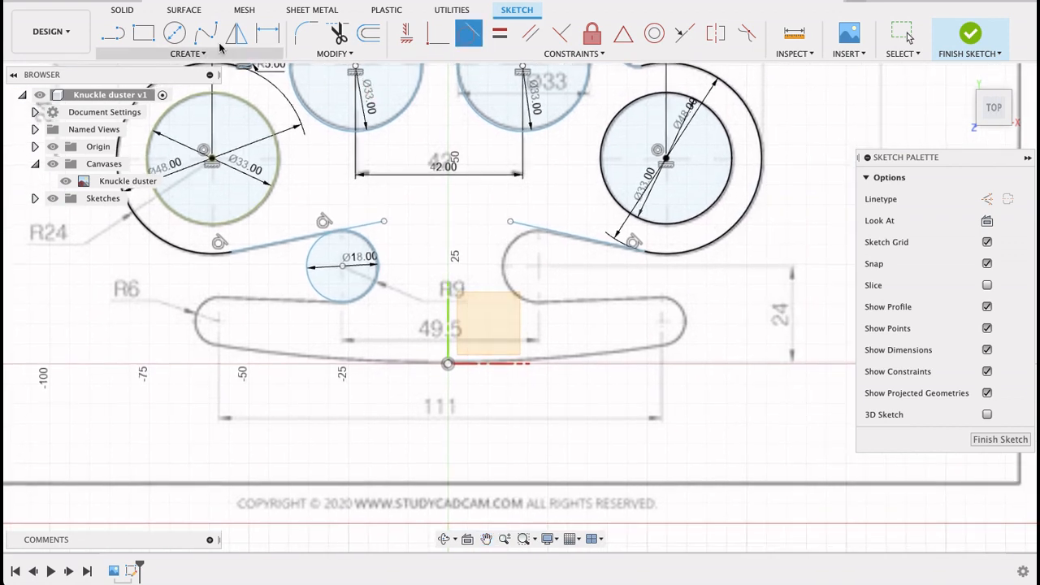
{"action": "left_click", "coordinate": [177, 33]}
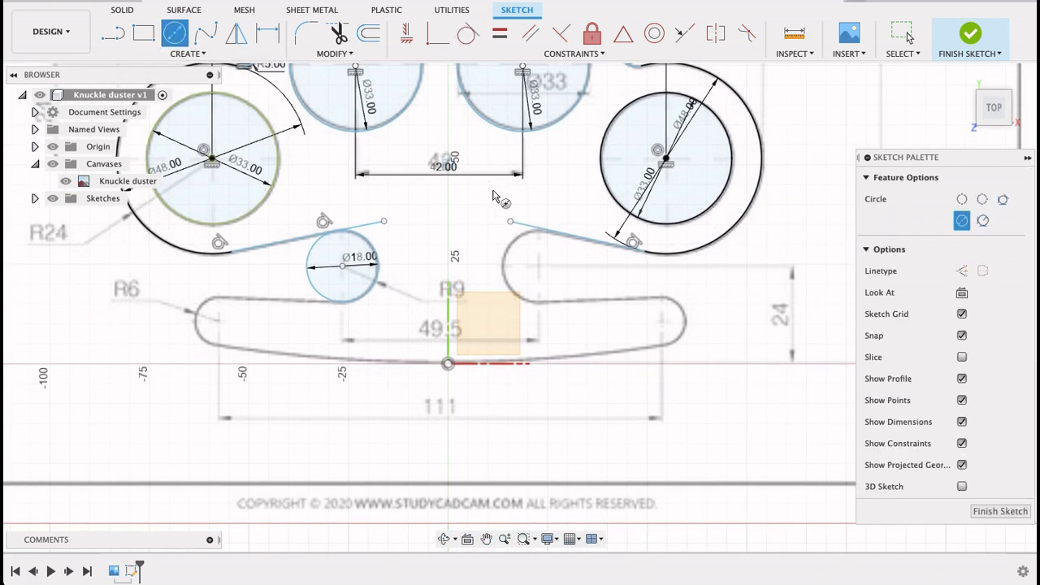
{"action": "left_click", "coordinate": [537, 265]}
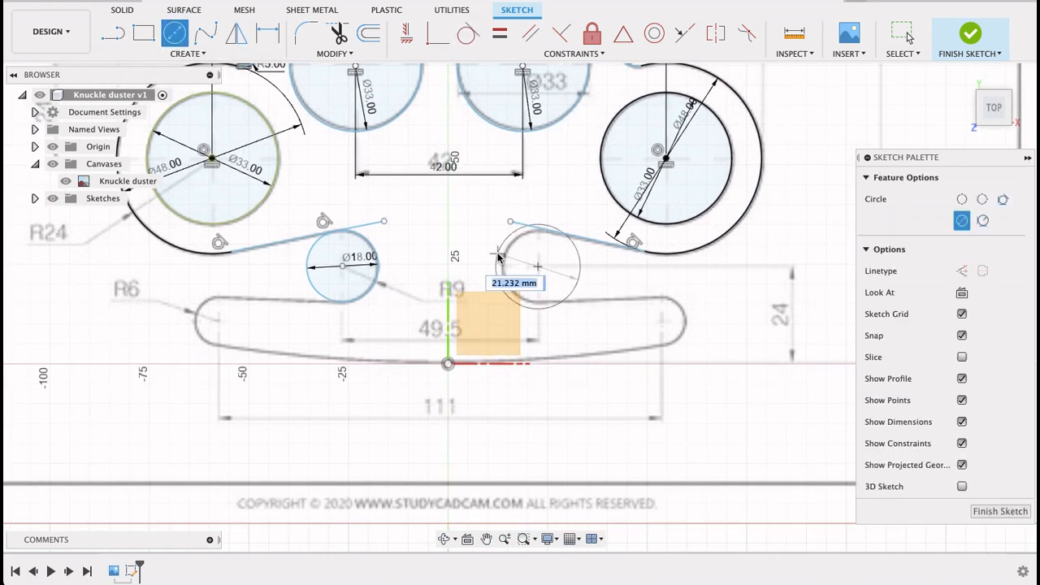
{"action": "type", "text": "18"}
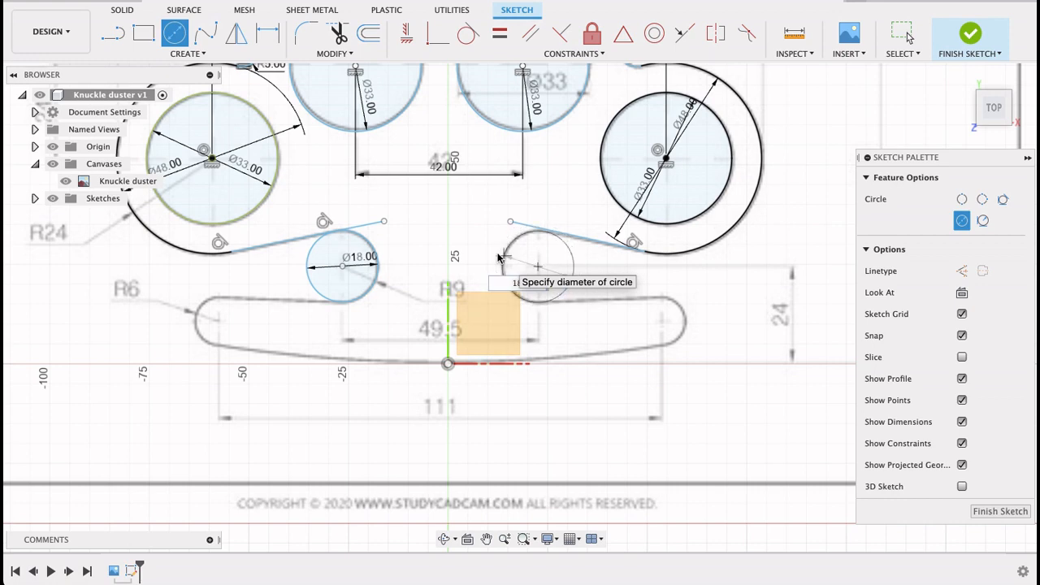
{"action": "key", "text": "Return"}
{"action": "key", "text": "Escape"}
Constrain the right 18 mm circle tangent to its sloping line, and trim both sloping lines' ends beyond the 18 mm circles
{"action": "left_click", "coordinate": [468, 33]}
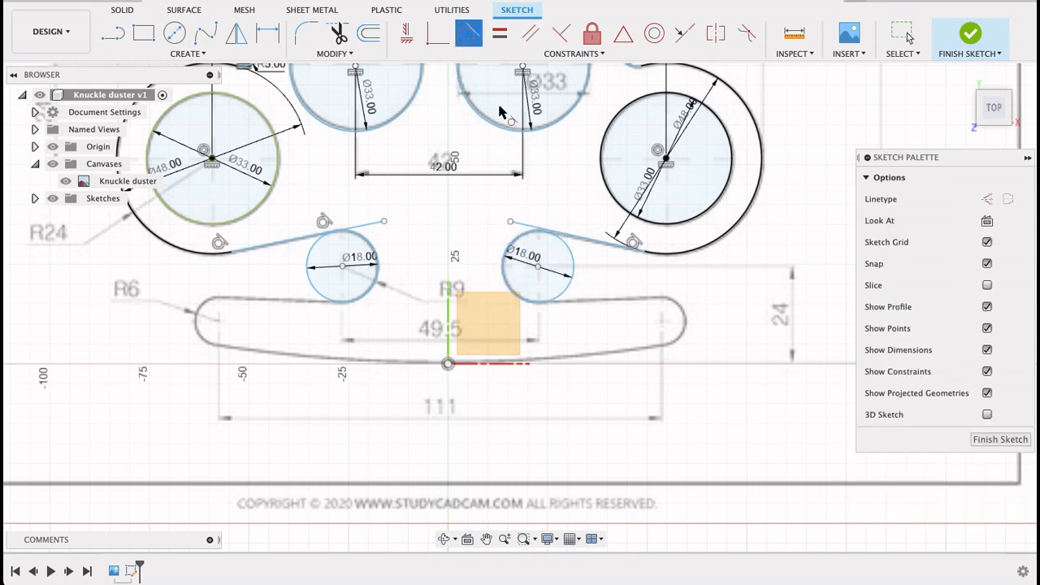
{"action": "scroll", "coordinate": [551, 243], "scroll_direction": "up", "scroll_amount": 2}
{"action": "scroll", "coordinate": [552, 242], "scroll_direction": "up", "scroll_amount": 2}
{"action": "left_click", "coordinate": [549, 259]}
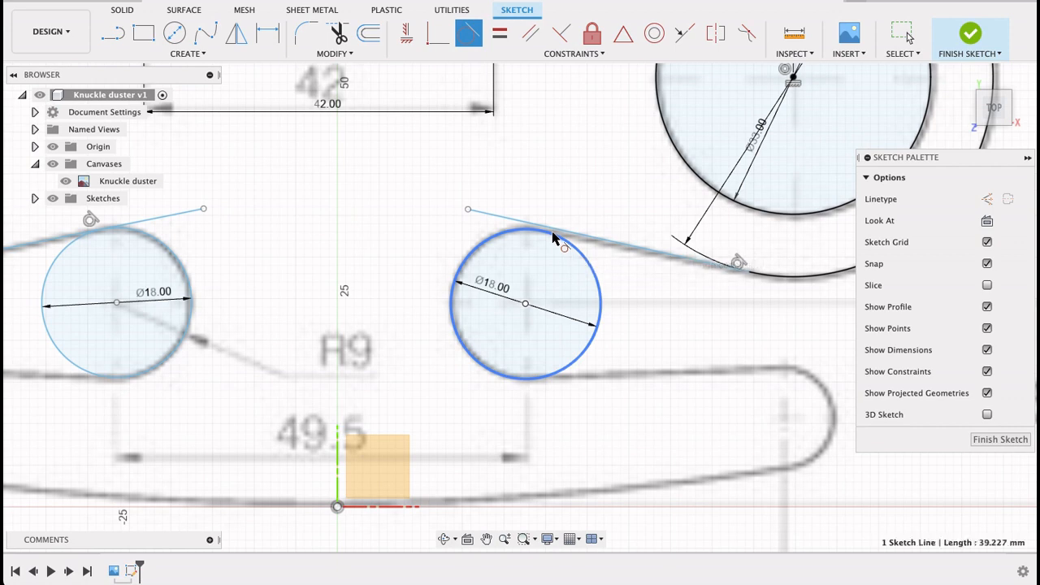
{"action": "left_click", "coordinate": [549, 260]}
{"action": "scroll", "coordinate": [406, 302], "scroll_direction": "down", "scroll_amount": 4}
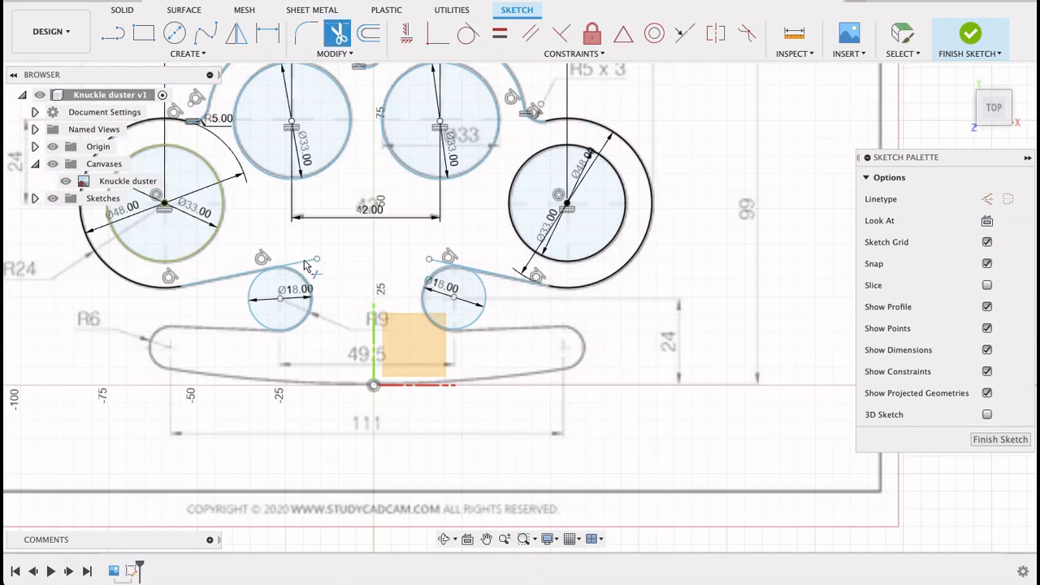
{"action": "key", "text": "t"}
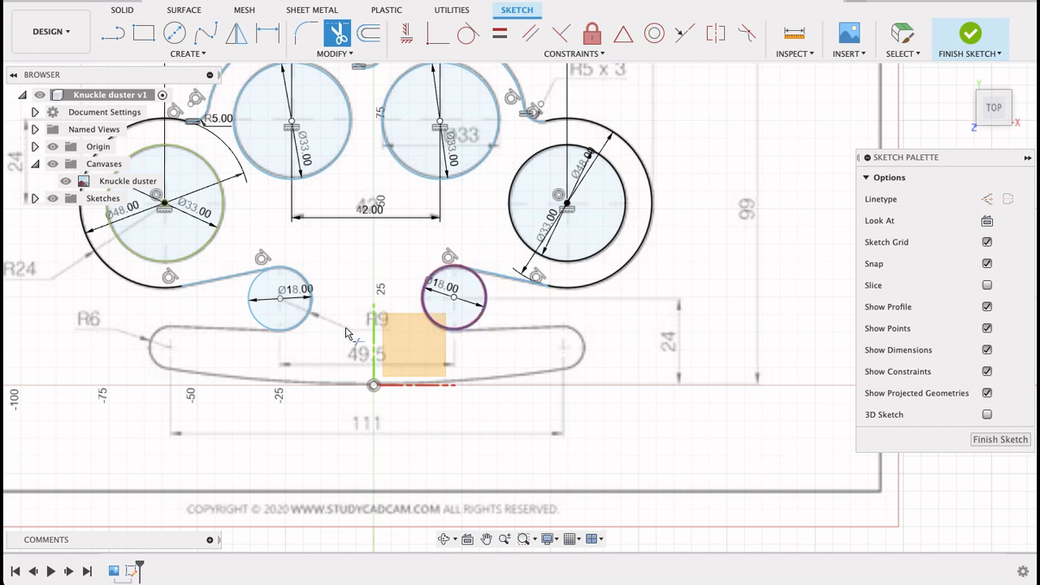
Draw a line from the left 18 mm circle's lowest point outward along the handle's upper edge, extending past the R6 end
{"action": "key", "text": "l"}
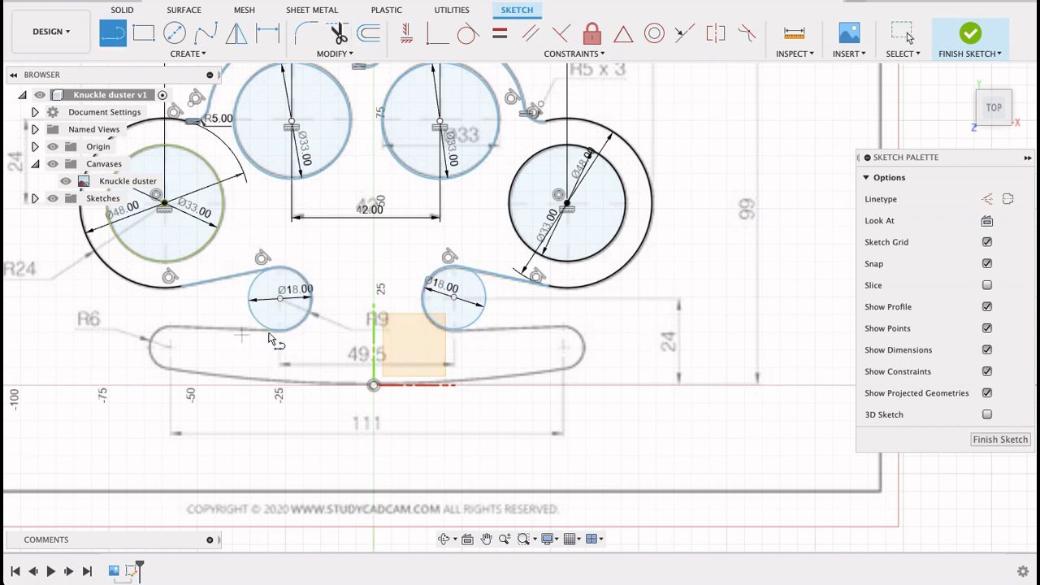
{"action": "scroll", "coordinate": [270, 339], "scroll_direction": "up", "scroll_amount": 5}
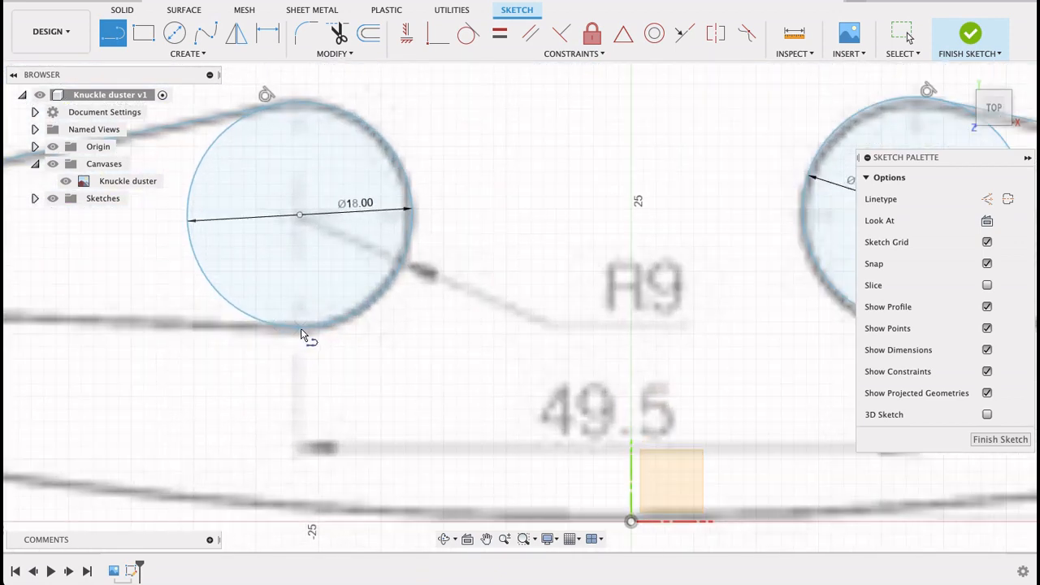
{"action": "left_click", "coordinate": [301, 328]}
{"action": "scroll", "coordinate": [301, 328], "scroll_direction": "down", "scroll_amount": 5}
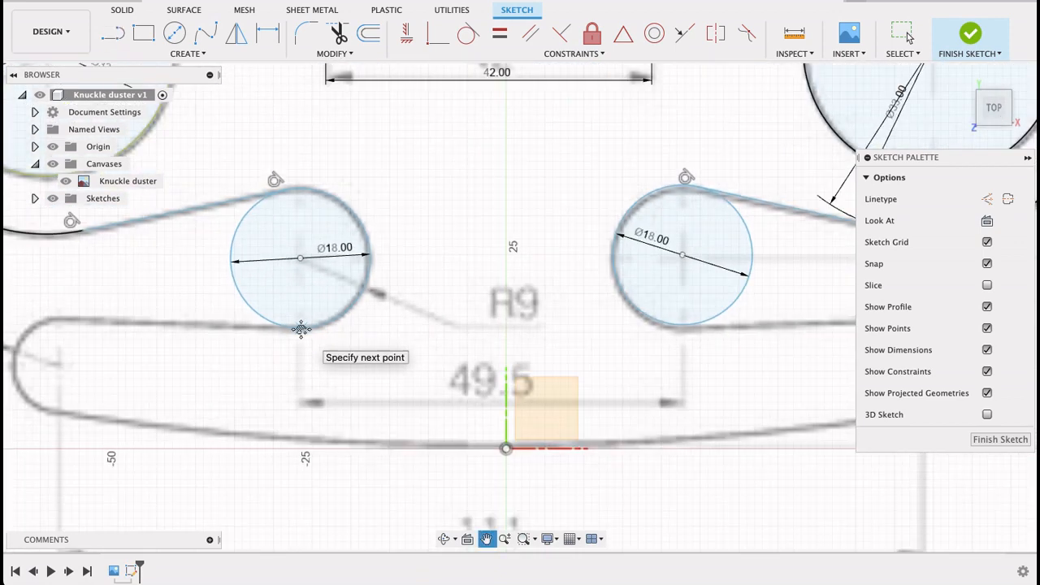
{"action": "middle_click_drag", "start_coordinate": [301, 328], "coordinate": [457, 329]}
{"action": "scroll", "coordinate": [457, 328], "scroll_direction": "down", "scroll_amount": 1}
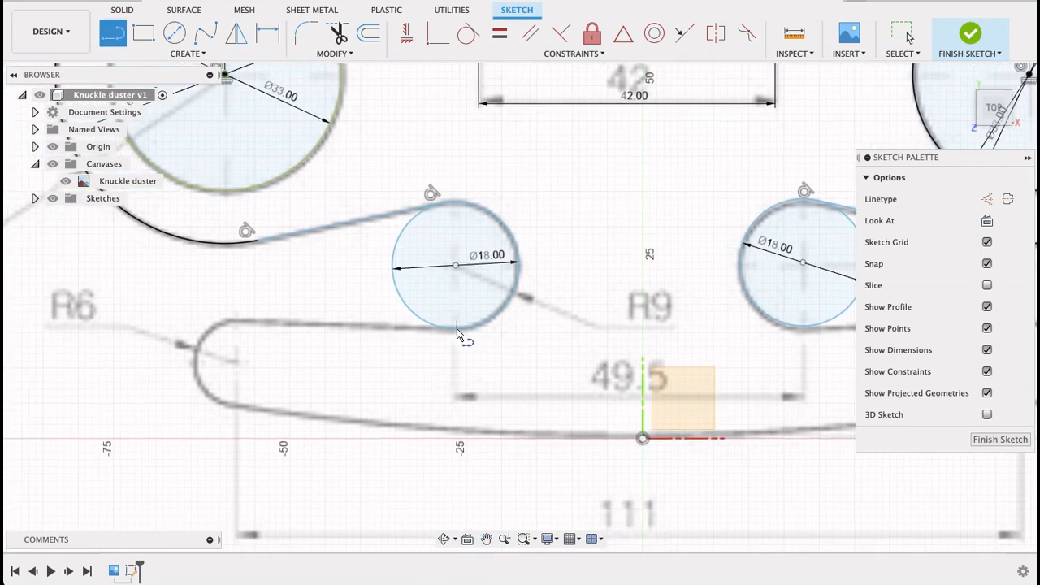
{"action": "left_click", "coordinate": [186, 318]}
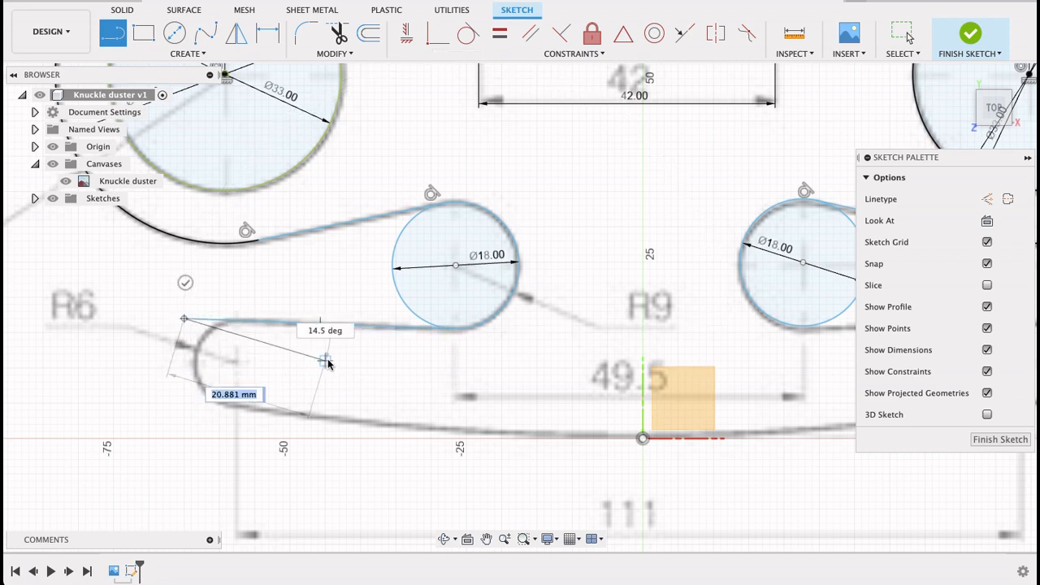
{"action": "key", "text": "Escape"}
Draw a line about 40 mm long, rising about 1.5 degrees outward from the right 18 mm circle's lowest point along the handle's upper edge
{"action": "middle_click_drag", "start_coordinate": [578, 330], "coordinate": [177, 334]}
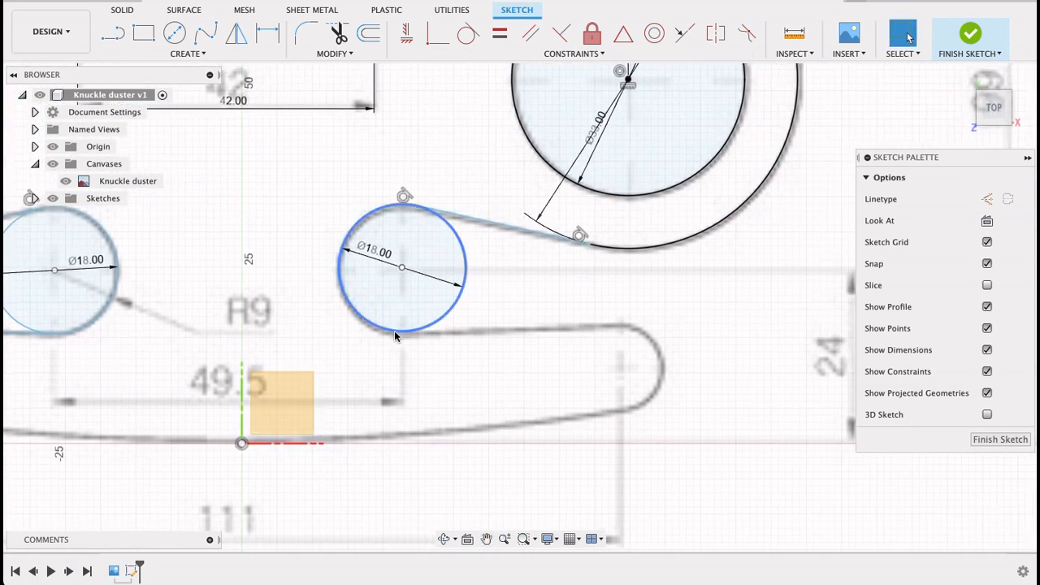
{"action": "key", "text": "l"}
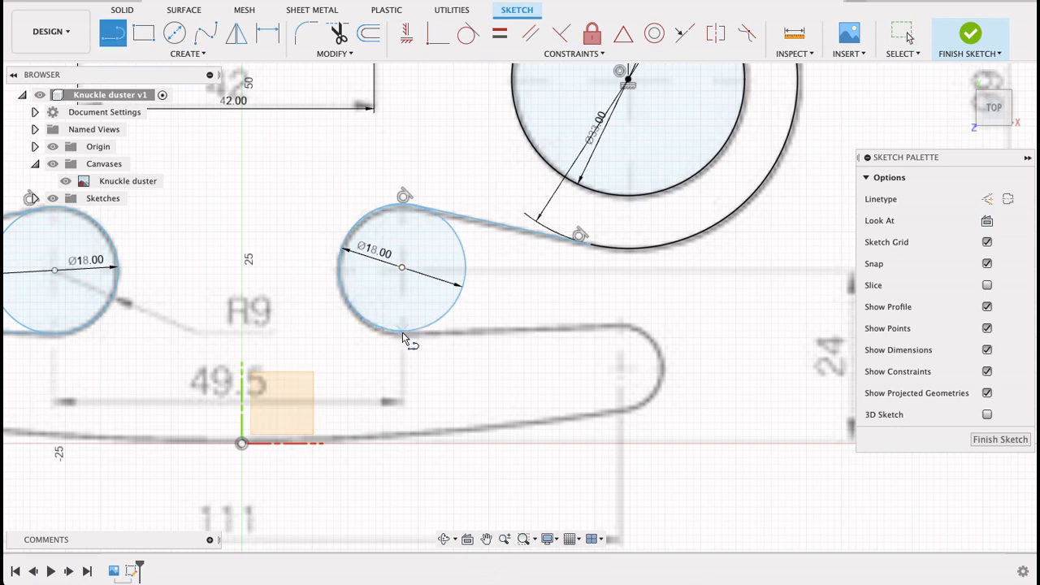
{"action": "left_click", "coordinate": [403, 333]}
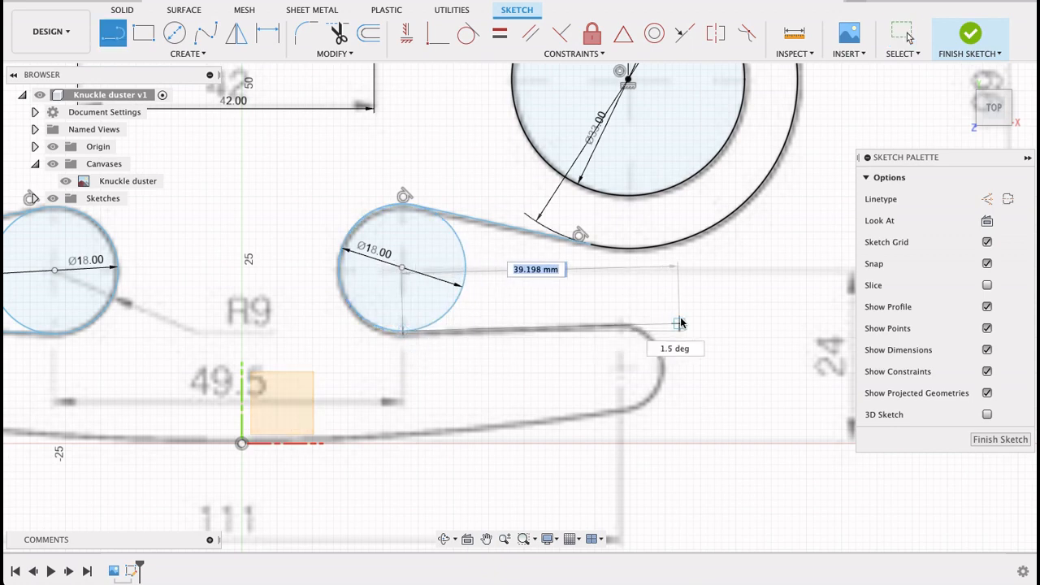
{"action": "left_click", "coordinate": [686, 323]}
{"action": "scroll", "coordinate": [687, 323], "scroll_direction": "down", "scroll_amount": 3}
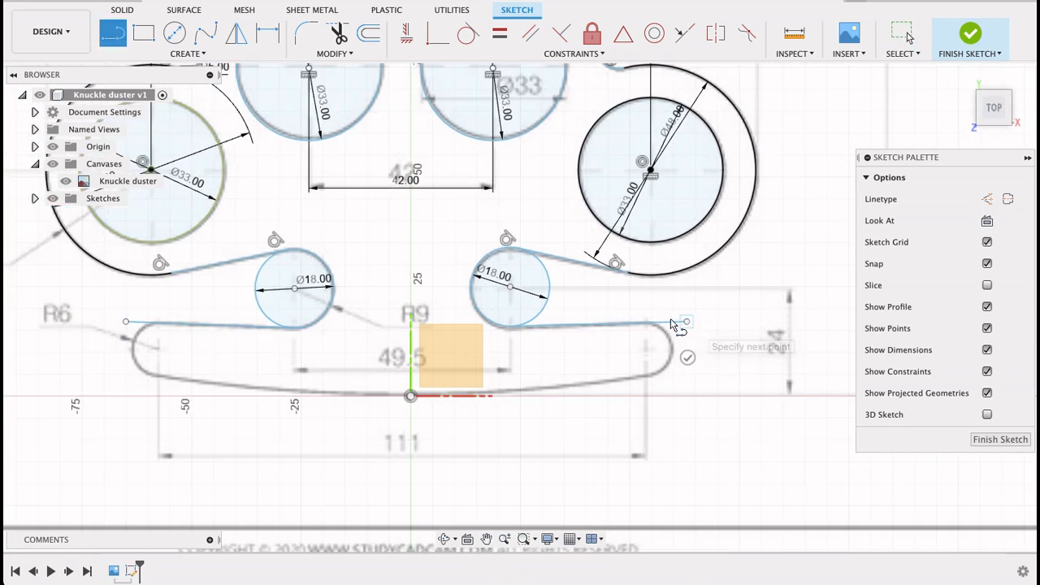
{"action": "key", "text": "Escape"}
Constrain the right and left handle upper-edge lines tangent to their 18 mm circles
{"action": "left_click", "coordinate": [468, 33]}
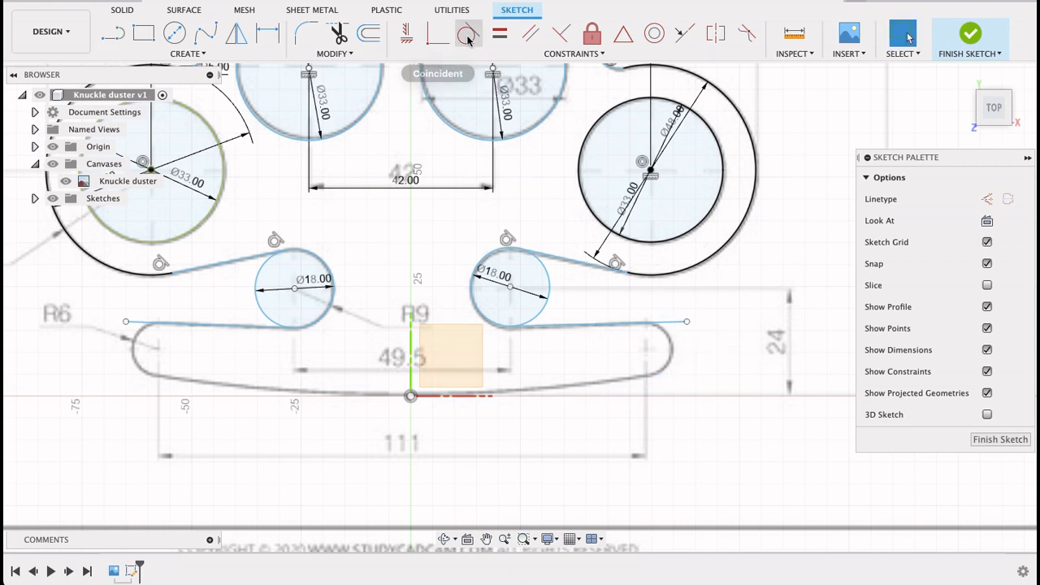
{"action": "left_click", "coordinate": [561, 322]}
{"action": "scroll", "coordinate": [537, 325], "scroll_direction": "up", "scroll_amount": 5}
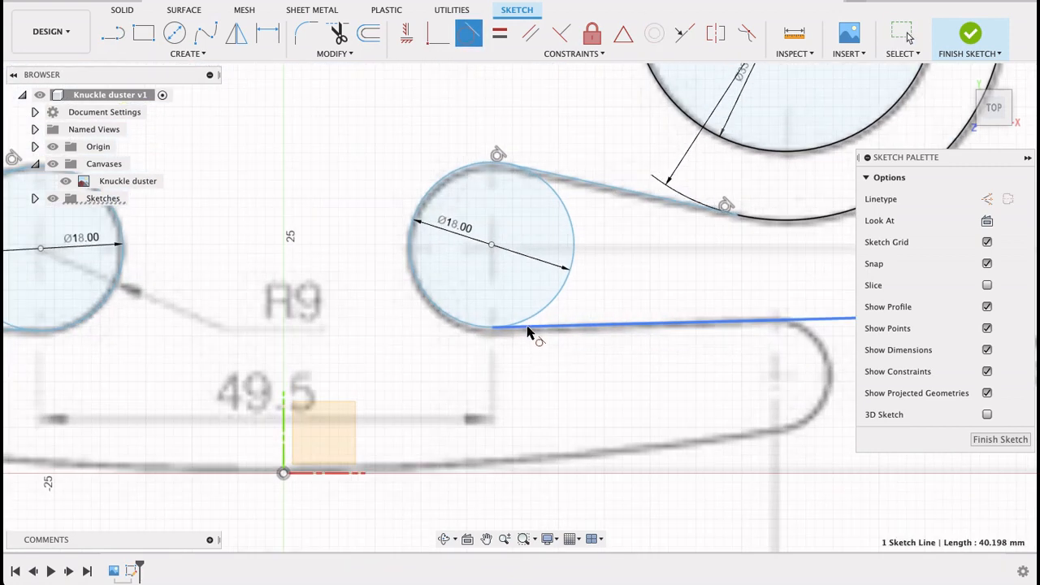
{"action": "left_click", "coordinate": [483, 328]}
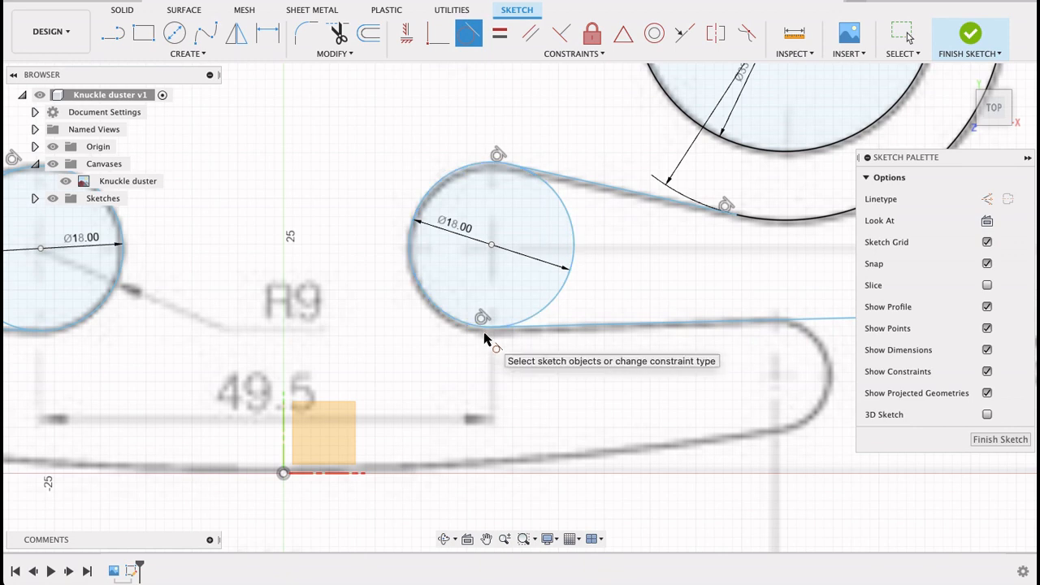
{"action": "scroll", "coordinate": [488, 338], "scroll_direction": "down", "scroll_amount": 3}
{"action": "scroll", "coordinate": [325, 366], "scroll_direction": "up", "scroll_amount": 5}
{"action": "left_click", "coordinate": [322, 360]}
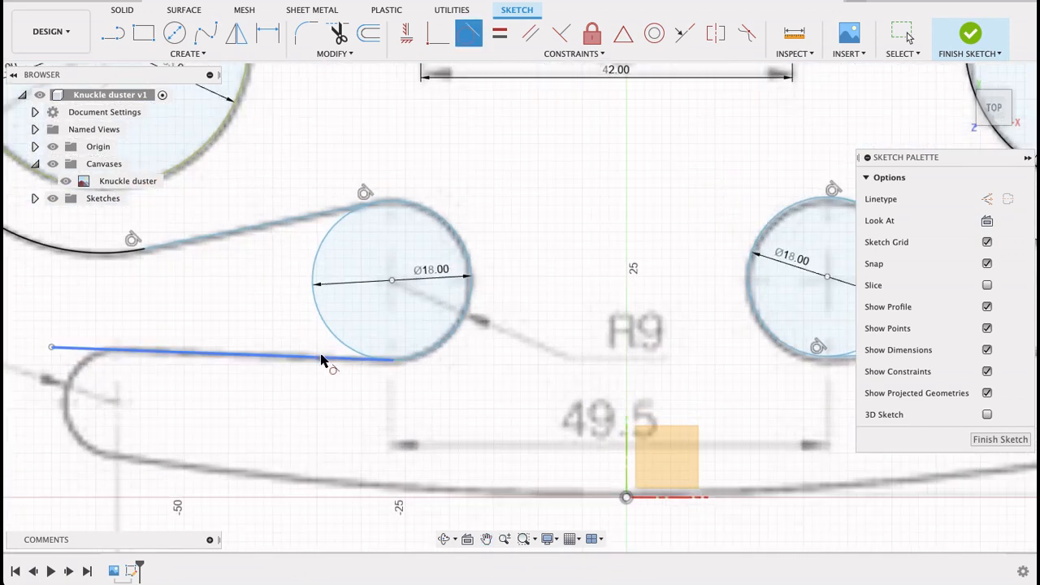
{"action": "left_click", "coordinate": [348, 348]}
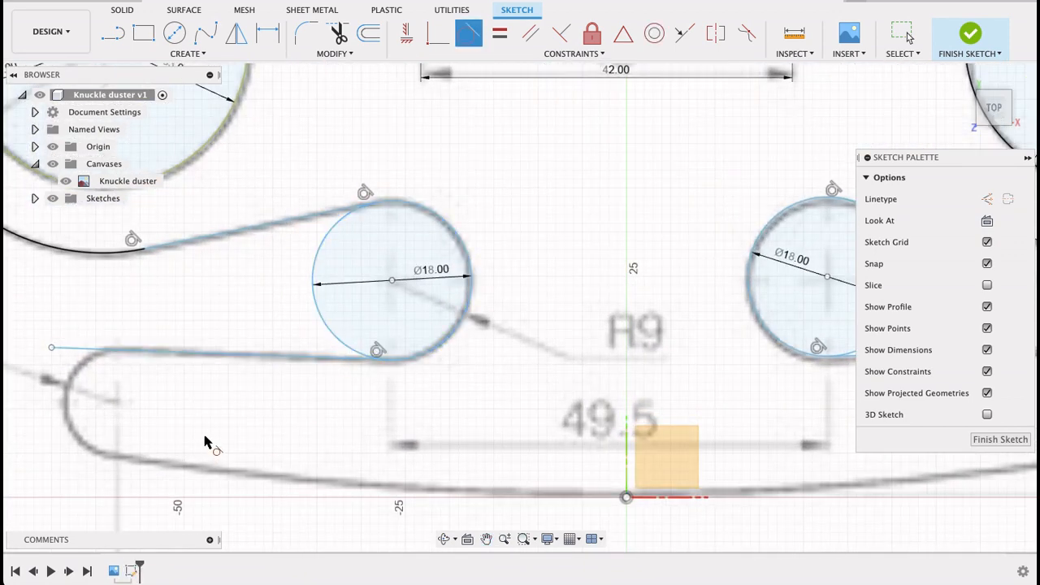
Draw a circle over the handle's left R6 end, tangent to the upper-edge line, and set its diameter to 12 mm
{"action": "scroll", "coordinate": [349, 439], "scroll_direction": "down", "scroll_amount": 3}
{"action": "scroll", "coordinate": [349, 438], "scroll_direction": "down", "scroll_amount": 5}
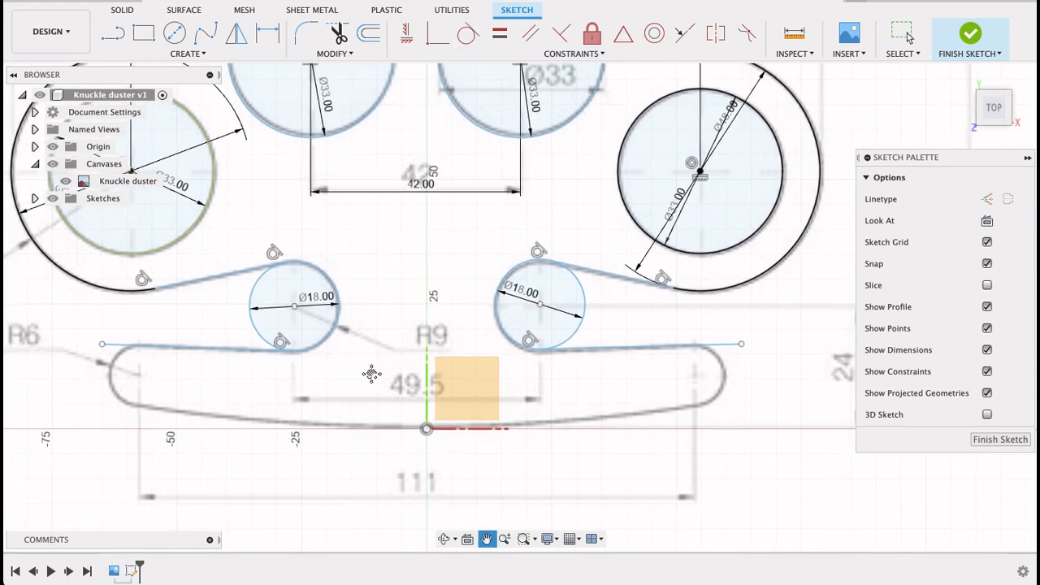
{"action": "middle_click_drag", "start_coordinate": [331, 392], "coordinate": [426, 391]}
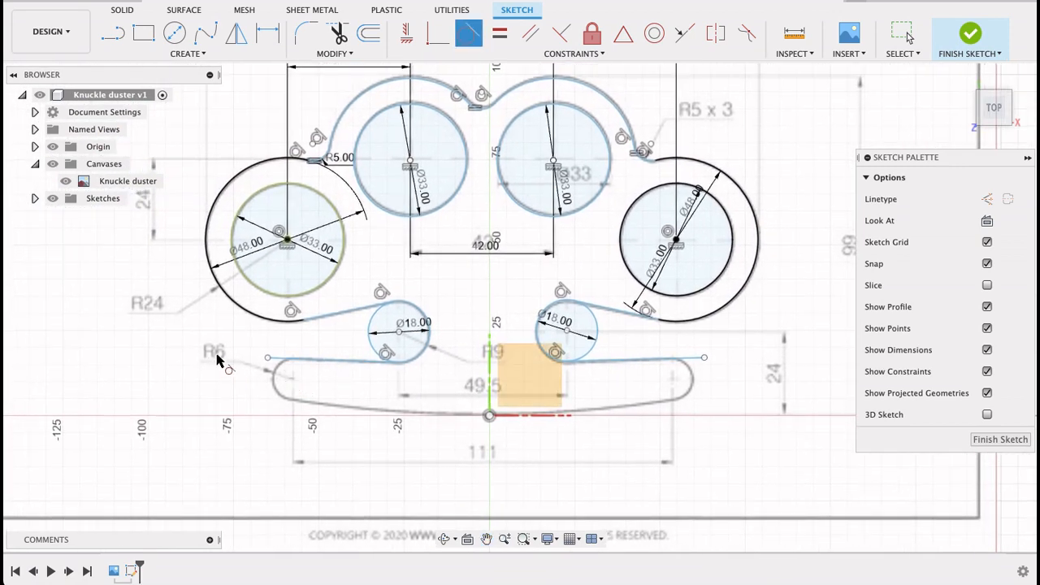
{"action": "key", "text": "c"}
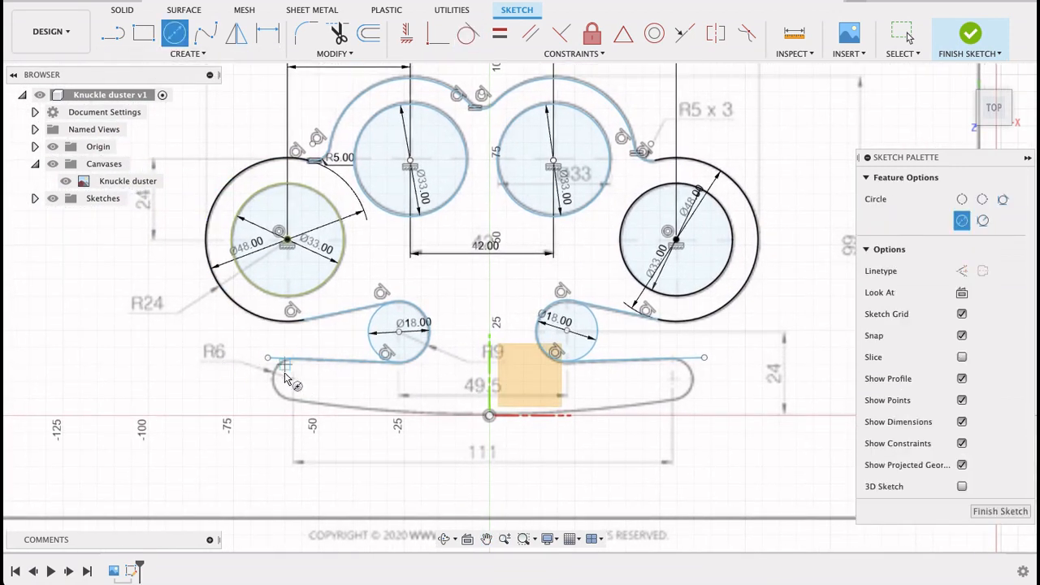
{"action": "left_click", "coordinate": [286, 374]}
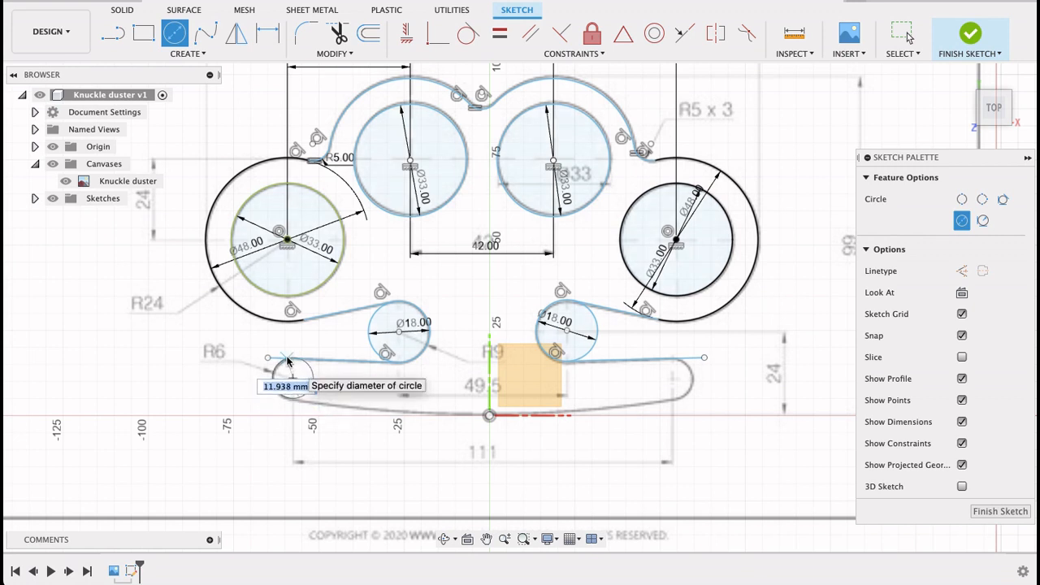
{"action": "scroll", "coordinate": [287, 360], "scroll_direction": "up", "scroll_amount": 5}
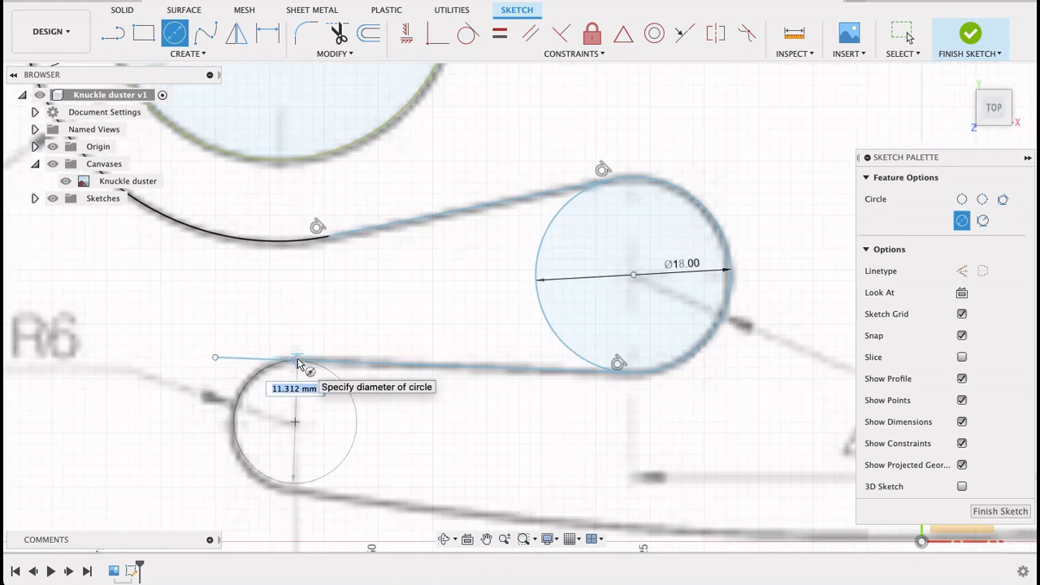
{"action": "left_click", "coordinate": [297, 363]}
{"action": "key", "text": "d"}
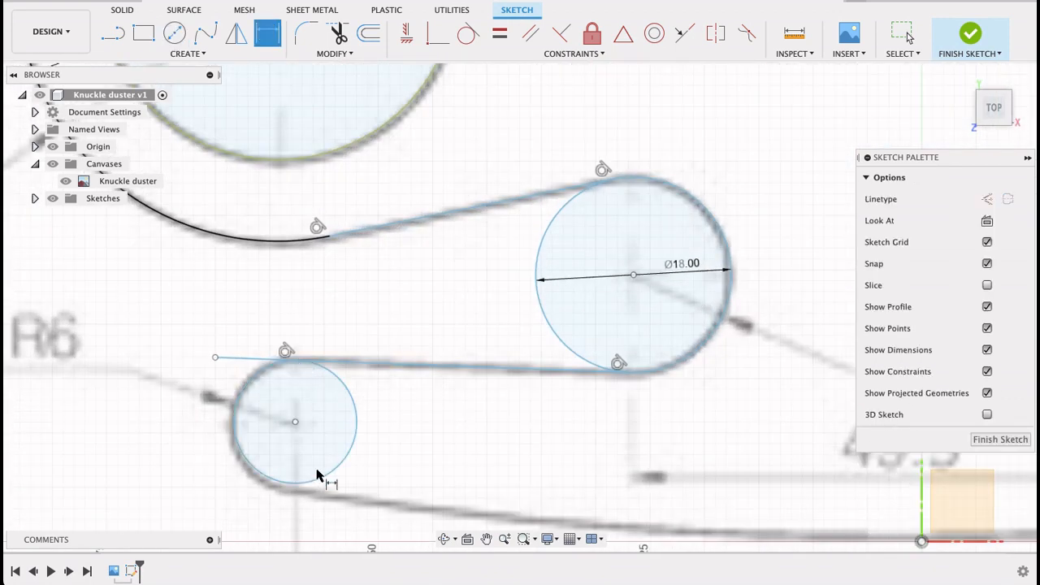
{"action": "left_click", "coordinate": [316, 481]}
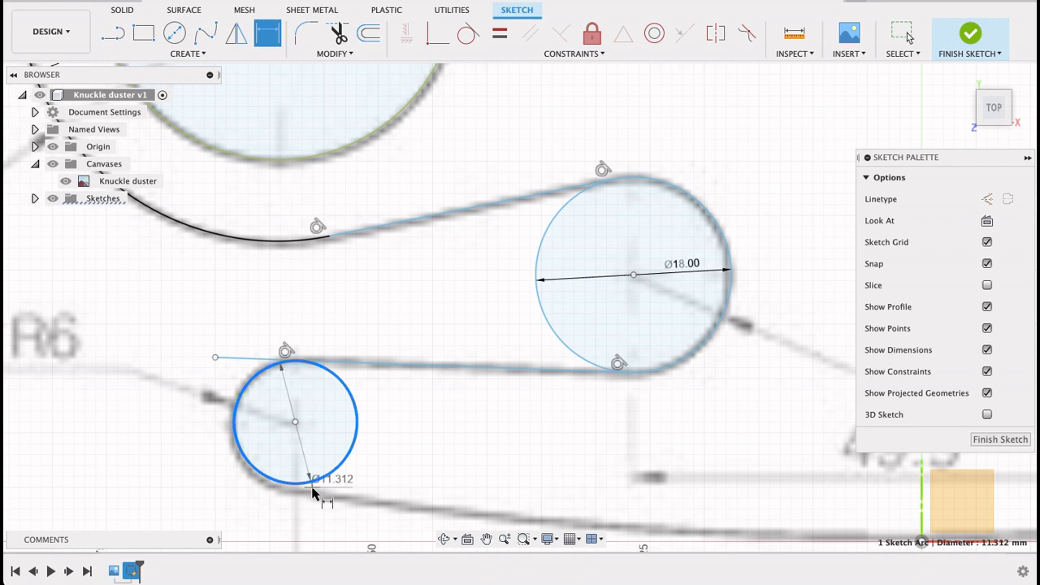
{"action": "left_click", "coordinate": [414, 482]}
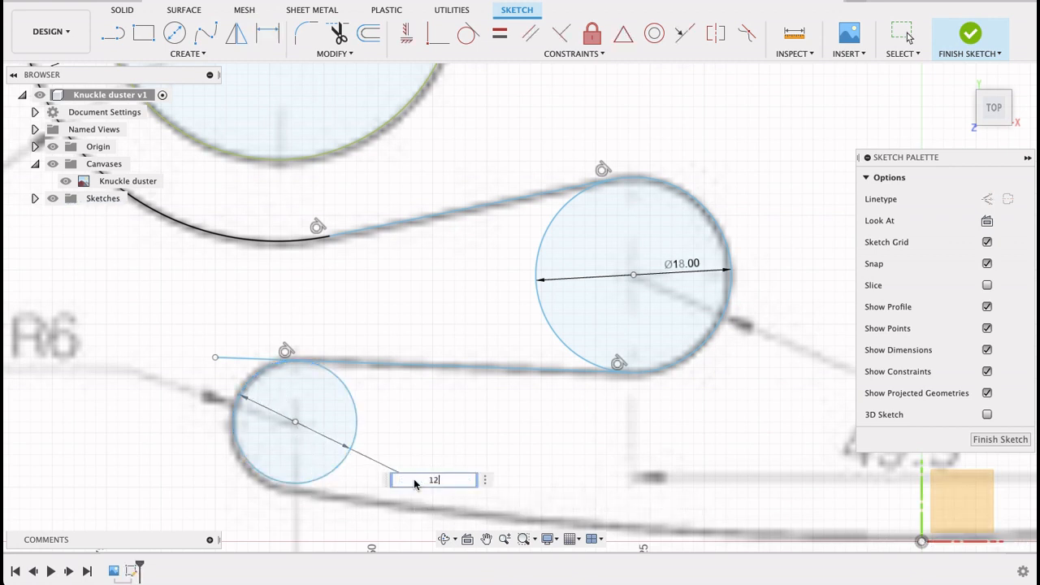
{"action": "key", "text": "Return"}
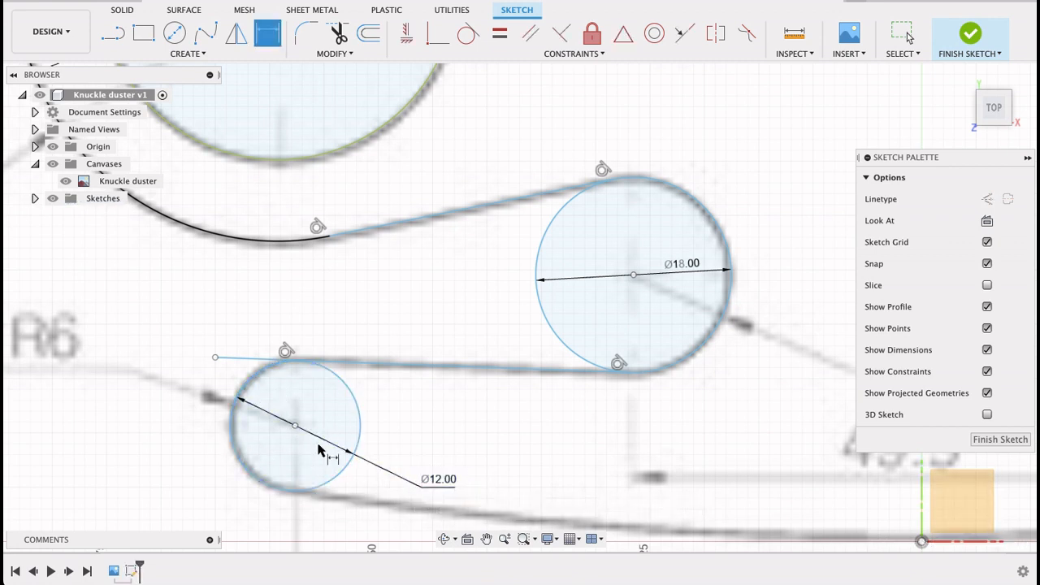
Trim the left upper-edge line's overhang beyond the 12 mm circle and the outward-facing arc of the left 18 mm circle
{"action": "scroll", "coordinate": [319, 451], "scroll_direction": "down", "scroll_amount": 5}
{"action": "scroll", "coordinate": [319, 439], "scroll_direction": "up", "scroll_amount": 4}
{"action": "key", "text": "t"}
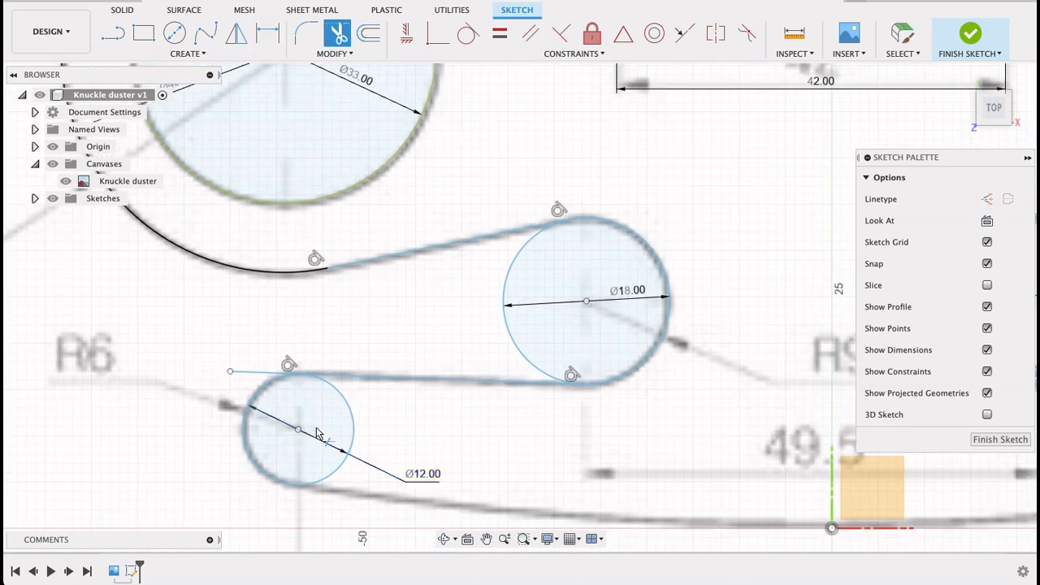
{"action": "left_click", "coordinate": [257, 374]}
{"action": "left_click", "coordinate": [509, 333]}
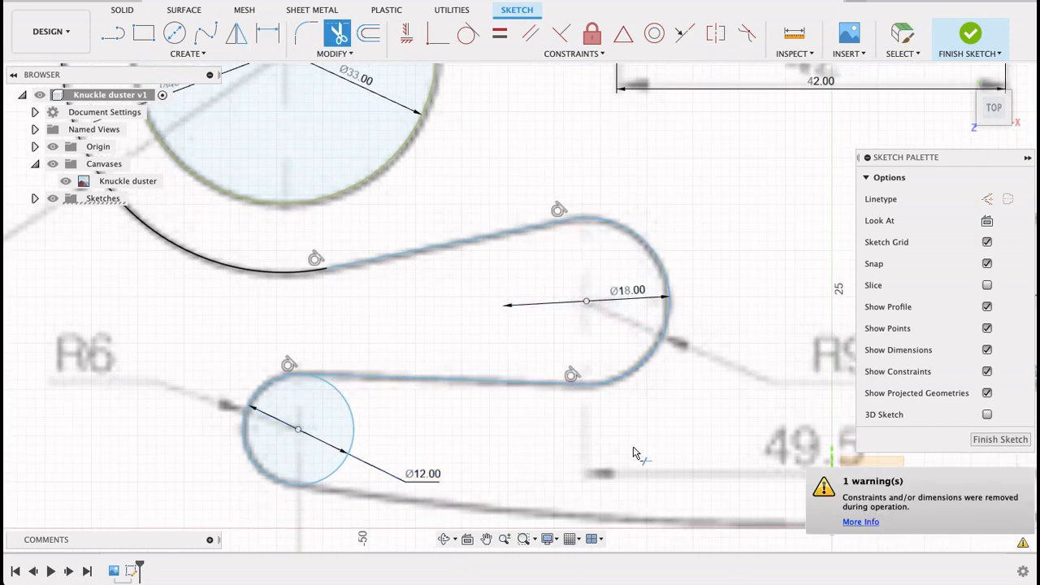
Draw a circle over the handle's right R6 end, tangent to the upper-edge line, and set its diameter to 12 mm
{"action": "scroll", "coordinate": [634, 453], "scroll_direction": "down", "scroll_amount": 4}
{"action": "scroll", "coordinate": [496, 370], "scroll_direction": "up", "scroll_amount": 3}
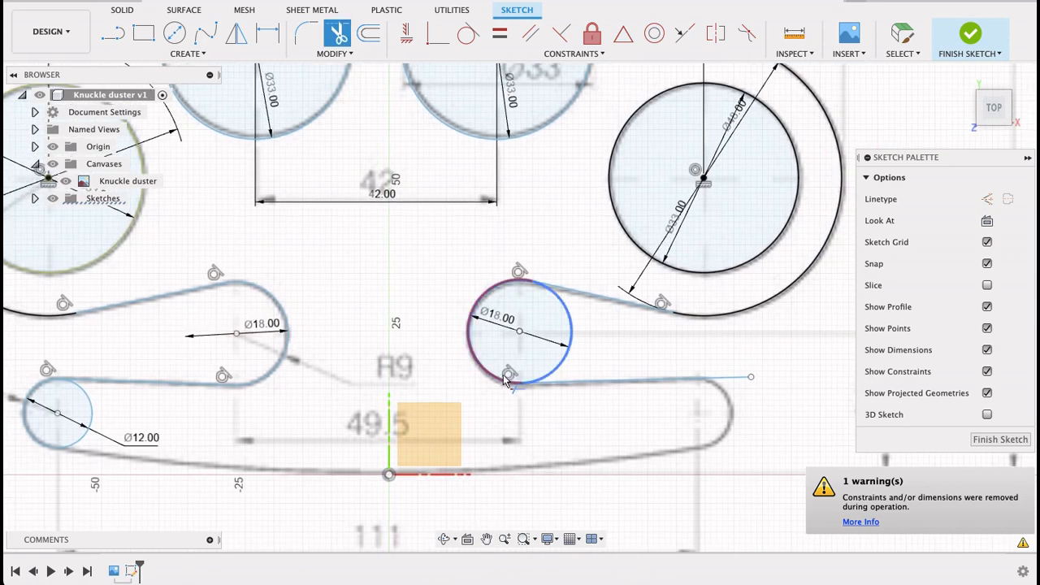
{"action": "scroll", "coordinate": [505, 382], "scroll_direction": "down", "scroll_amount": 1}
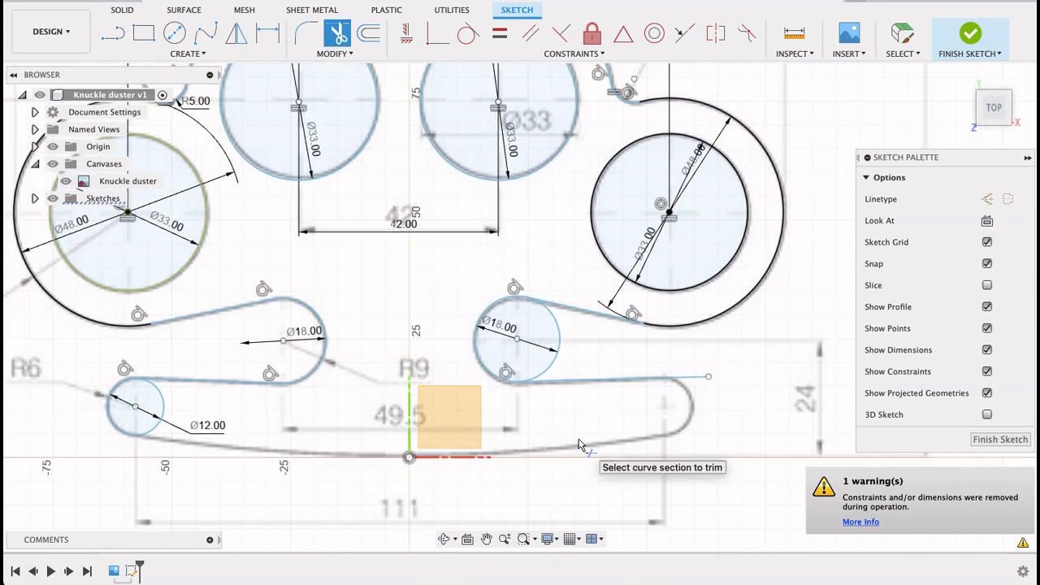
{"action": "key", "text": "c"}
{"action": "scroll", "coordinate": [645, 408], "scroll_direction": "up", "scroll_amount": 3}
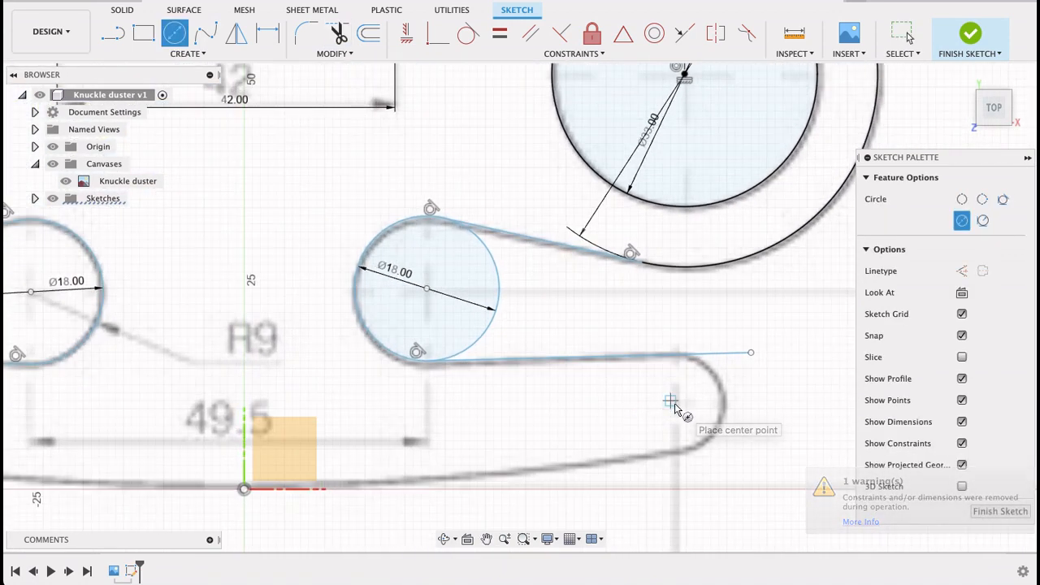
{"action": "left_click", "coordinate": [670, 408]}
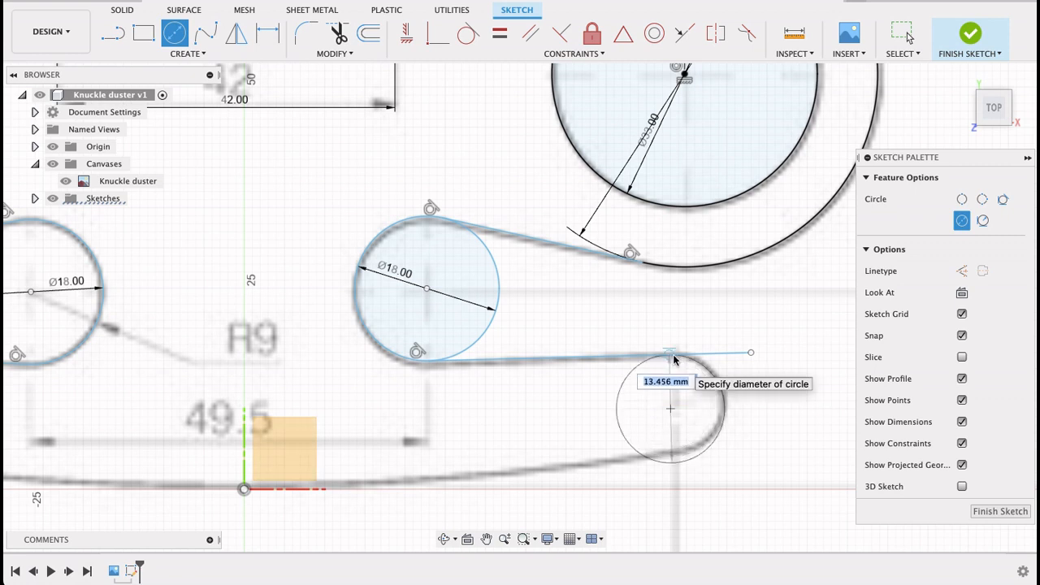
{"action": "left_click", "coordinate": [673, 360]}
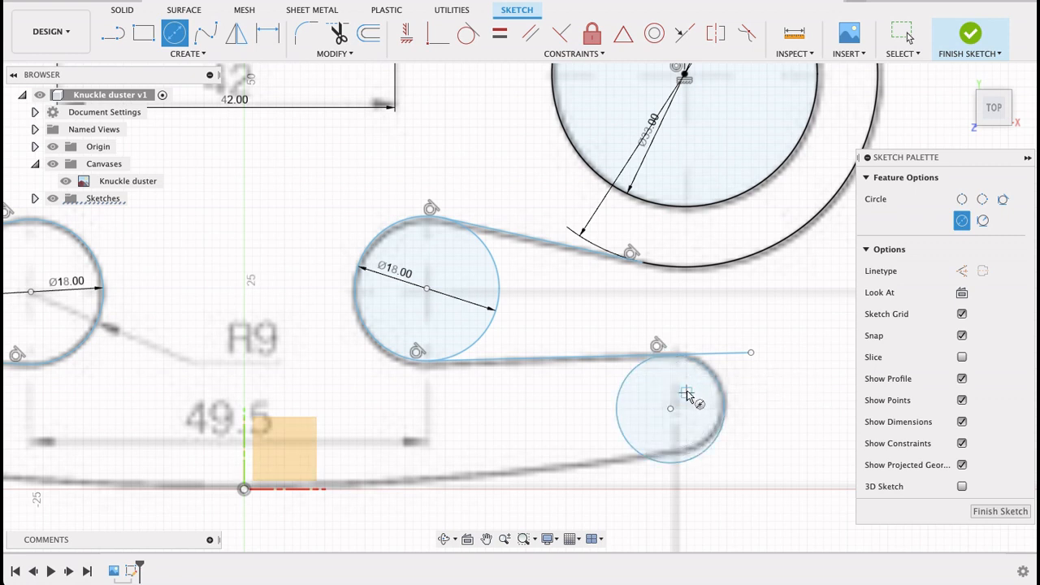
{"action": "key", "text": "d"}
{"action": "left_click", "coordinate": [724, 402]}
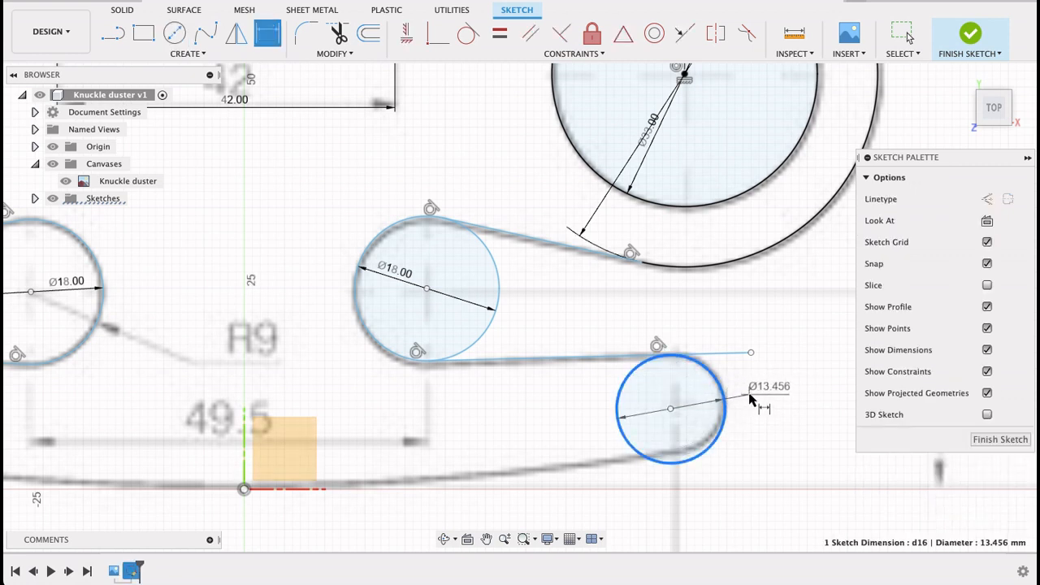
{"action": "left_click", "coordinate": [749, 398]}
{"action": "key", "text": "Return"}
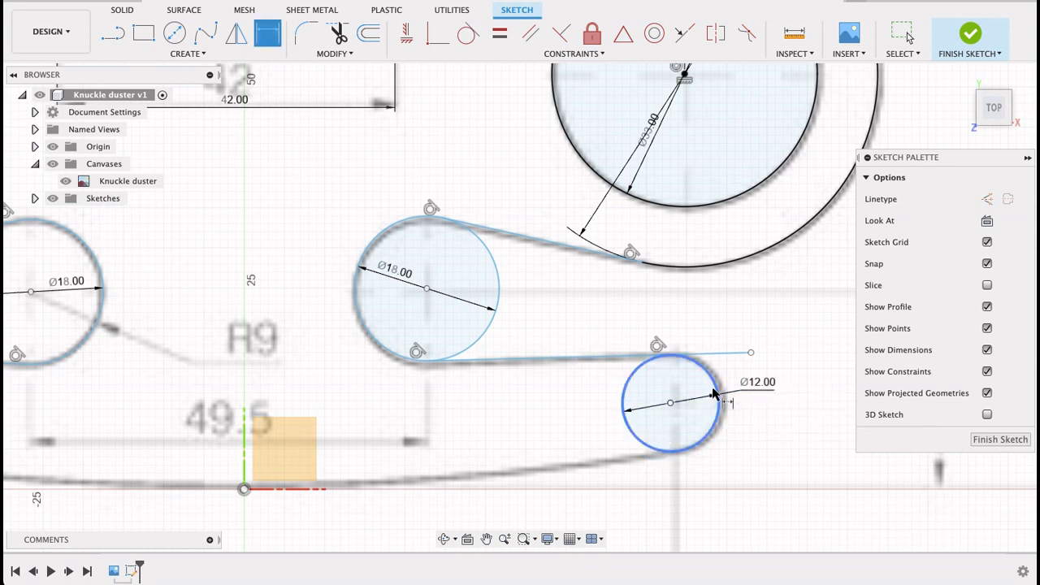
Move the right 12 mm circle slightly outward so that it lines up with the R6 end of the reference drawing
{"action": "scroll", "coordinate": [691, 402], "scroll_direction": "up", "scroll_amount": 3}
{"action": "key", "text": "Escape"}
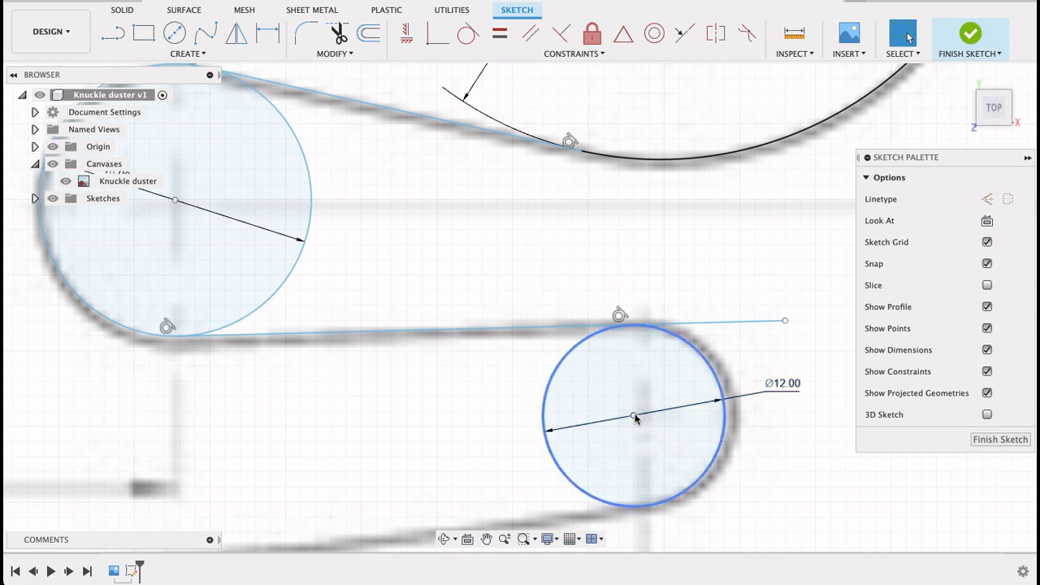
{"action": "left_click_drag", "start_coordinate": [635, 417], "coordinate": [641, 419]}
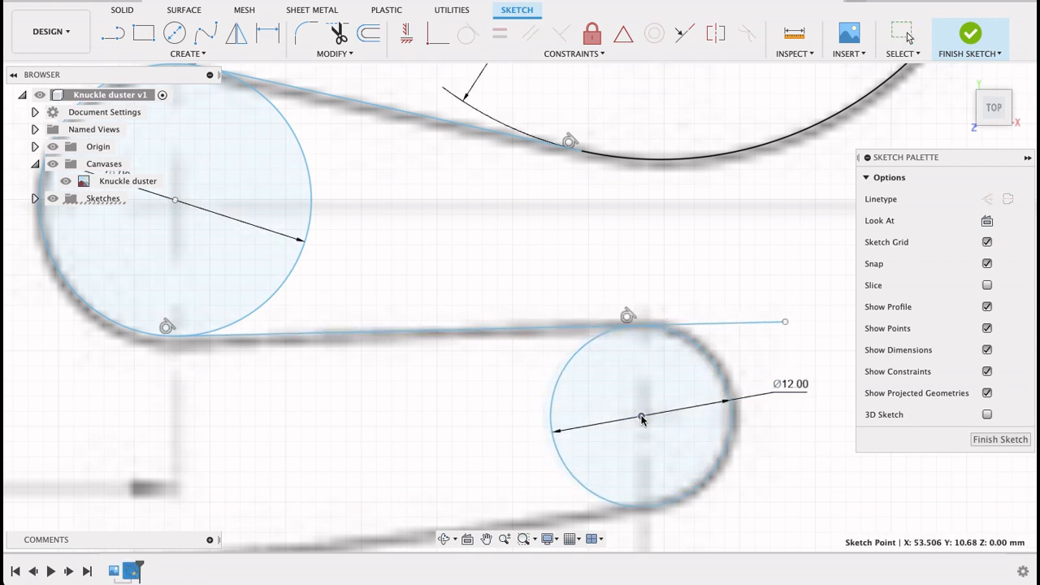
Draw a 3-point arc between the lowest points of the left and right 12 mm circles, passing through the origin along the handle's lower edge
{"action": "scroll", "coordinate": [645, 428], "scroll_direction": "down", "scroll_amount": 5}
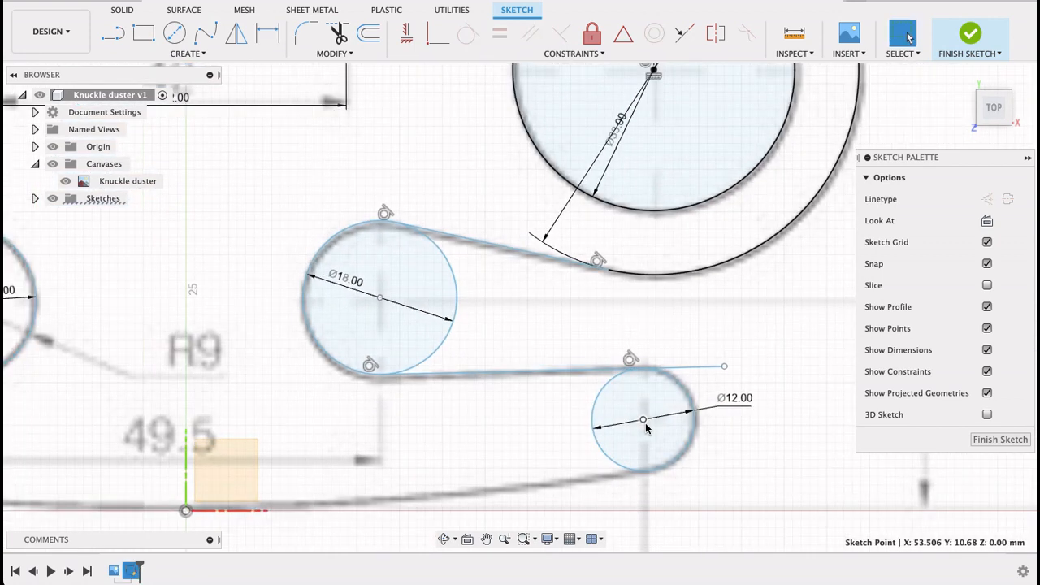
{"action": "middle_click_drag", "start_coordinate": [483, 503], "coordinate": [599, 437]}
{"action": "scroll", "coordinate": [601, 431], "scroll_direction": "down", "scroll_amount": 3}
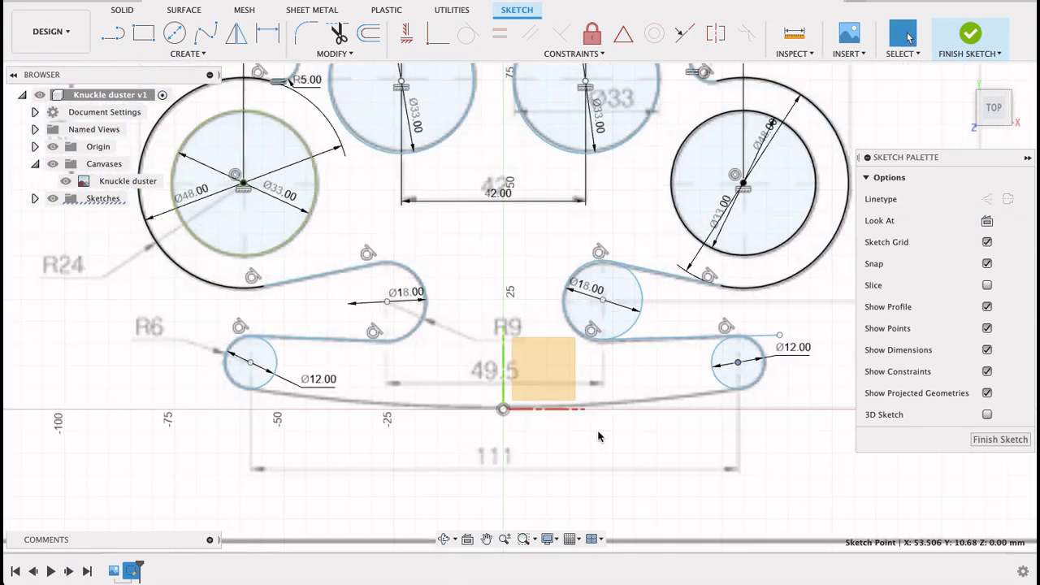
{"action": "left_click", "coordinate": [187, 53]}
{"action": "mouse_move", "coordinate": [148, 115]}
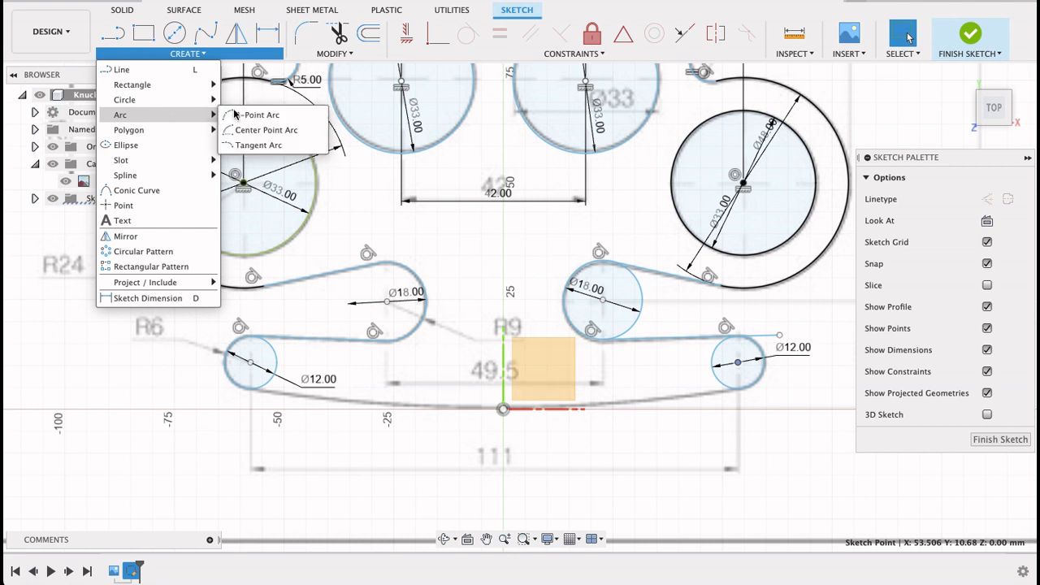
{"action": "left_click", "coordinate": [252, 114]}
{"action": "scroll", "coordinate": [248, 405], "scroll_direction": "up", "scroll_amount": 8}
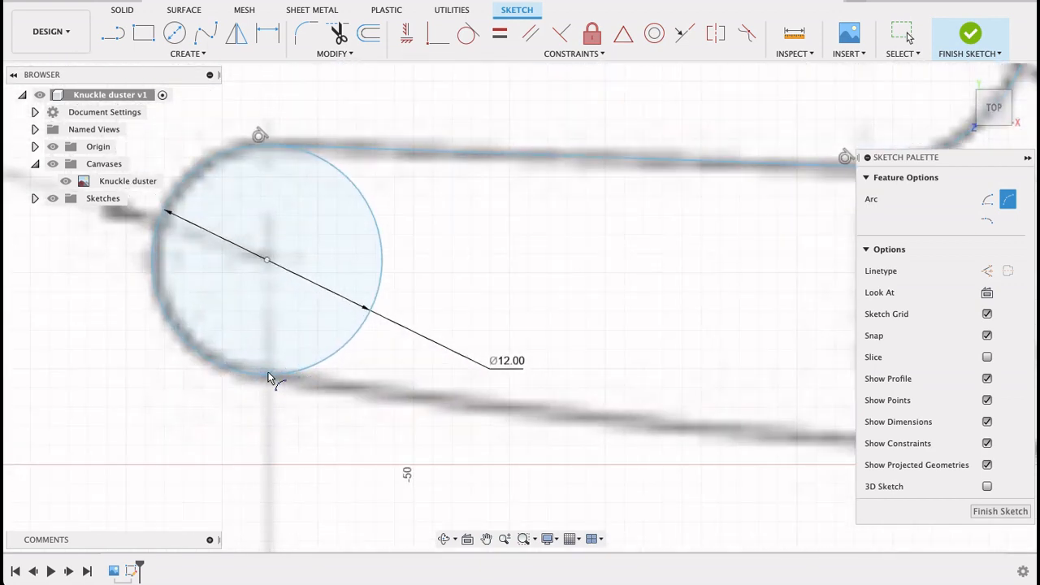
{"action": "left_click", "coordinate": [268, 373]}
{"action": "scroll", "coordinate": [268, 375], "scroll_direction": "down", "scroll_amount": 1}
{"action": "scroll", "coordinate": [268, 376], "scroll_direction": "down", "scroll_amount": 6}
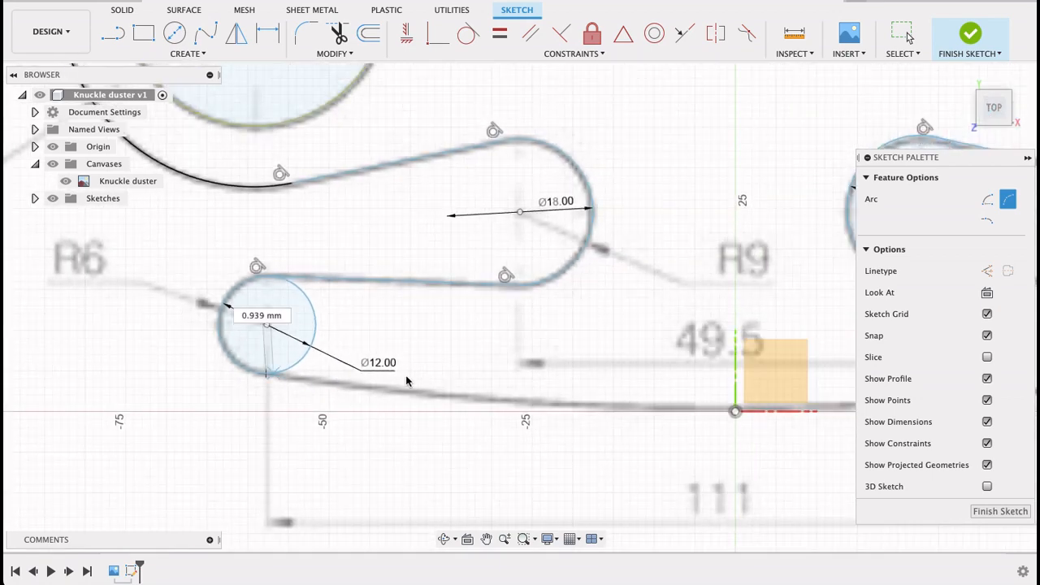
{"action": "scroll", "coordinate": [574, 381], "scroll_direction": "down", "scroll_amount": 3}
{"action": "middle_click_drag", "start_coordinate": [596, 390], "coordinate": [188, 395]}
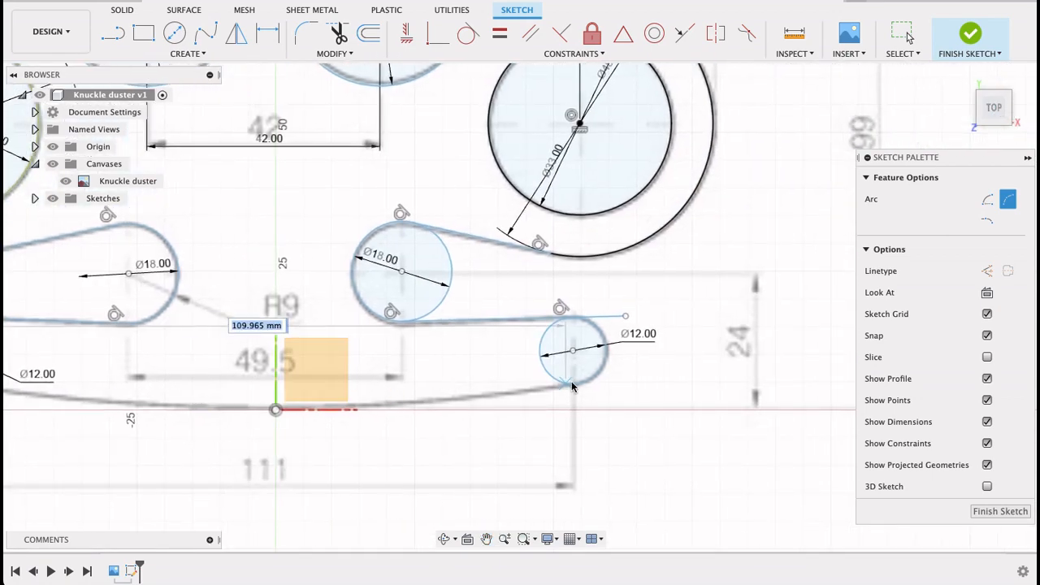
{"action": "scroll", "coordinate": [574, 384], "scroll_direction": "up", "scroll_amount": 6}
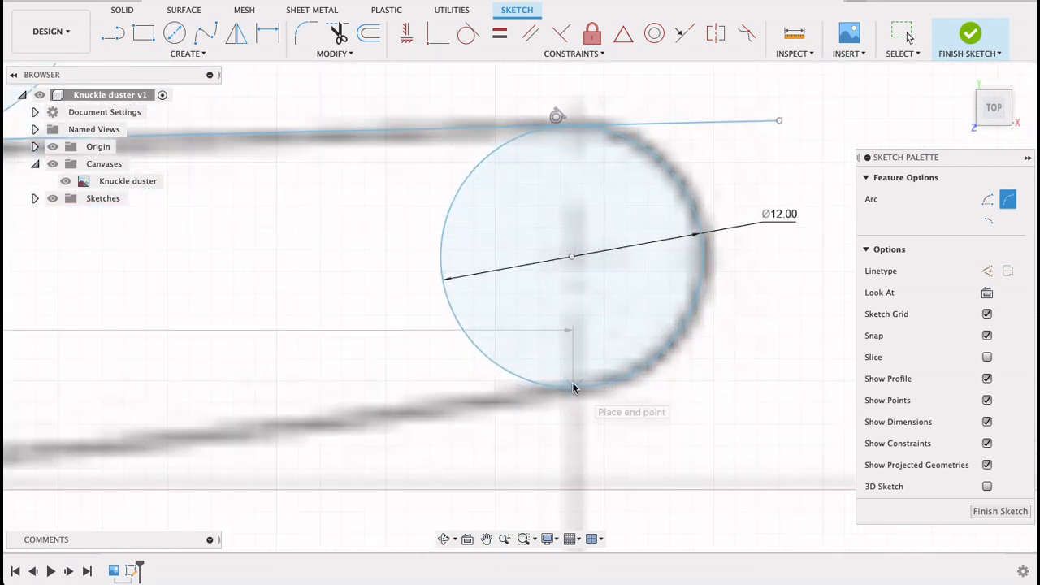
{"action": "left_click", "coordinate": [573, 382]}
{"action": "scroll", "coordinate": [574, 384], "scroll_direction": "down", "scroll_amount": 3}
{"action": "scroll", "coordinate": [574, 388], "scroll_direction": "down", "scroll_amount": 2}
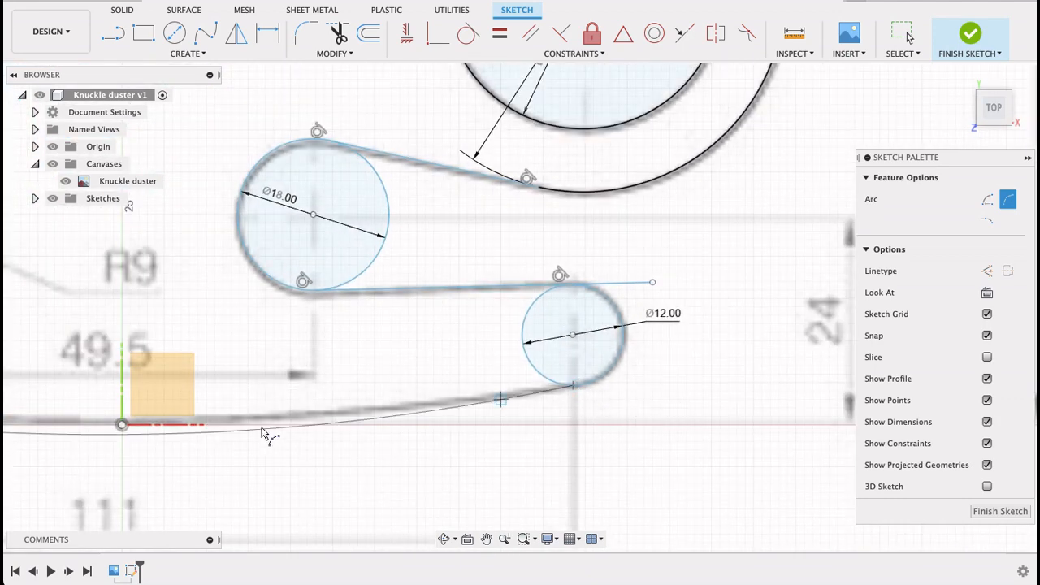
{"action": "left_click", "coordinate": [120, 429]}
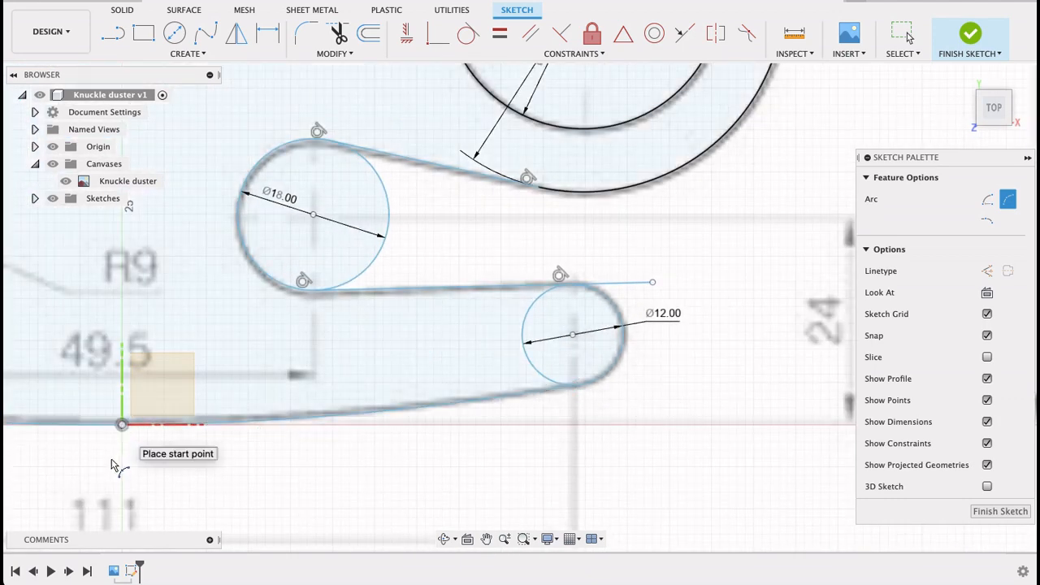
{"action": "scroll", "coordinate": [120, 430], "scroll_direction": "down", "scroll_amount": 4}
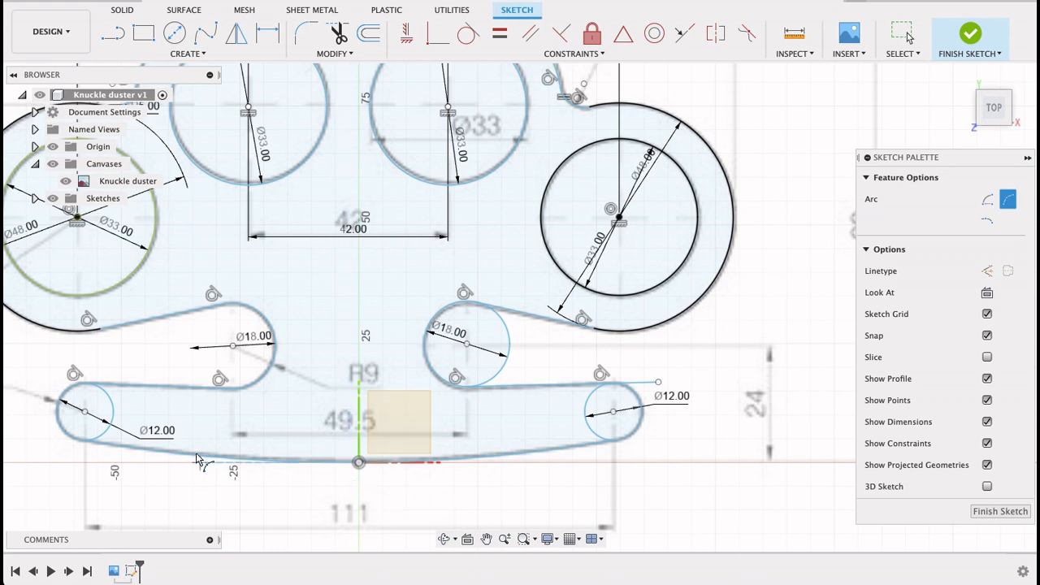
Trim the inner arcs of both 12 mm circles, the right 18 mm circle's outward-facing arc and the right upper-edge line's overhang, and finish the sketch
{"action": "key", "text": "t"}
{"action": "left_click", "coordinate": [111, 429]}
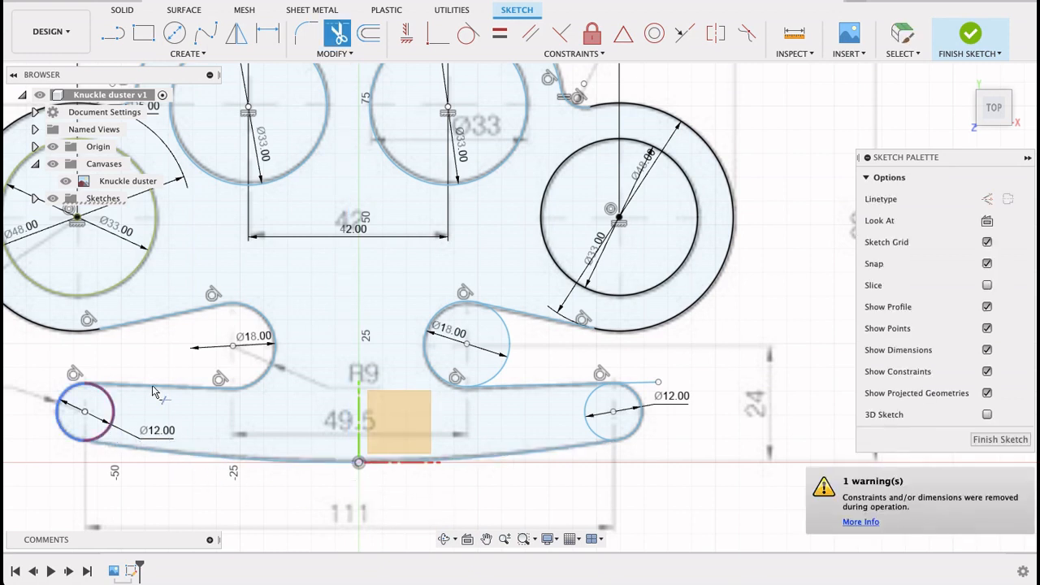
{"action": "left_click", "coordinate": [503, 367]}
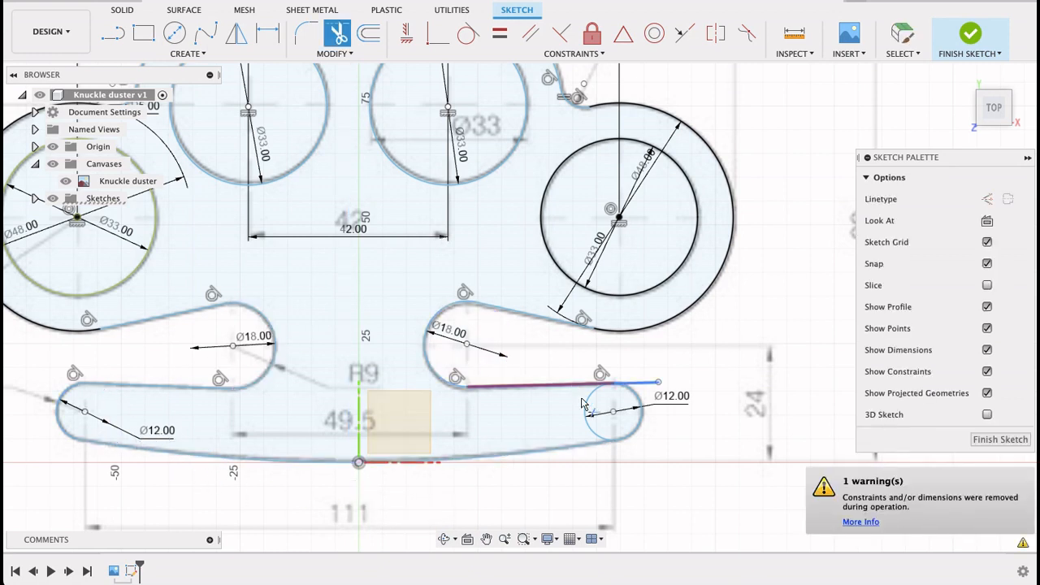
{"action": "left_click", "coordinate": [599, 405]}
{"action": "left_click", "coordinate": [636, 388]}
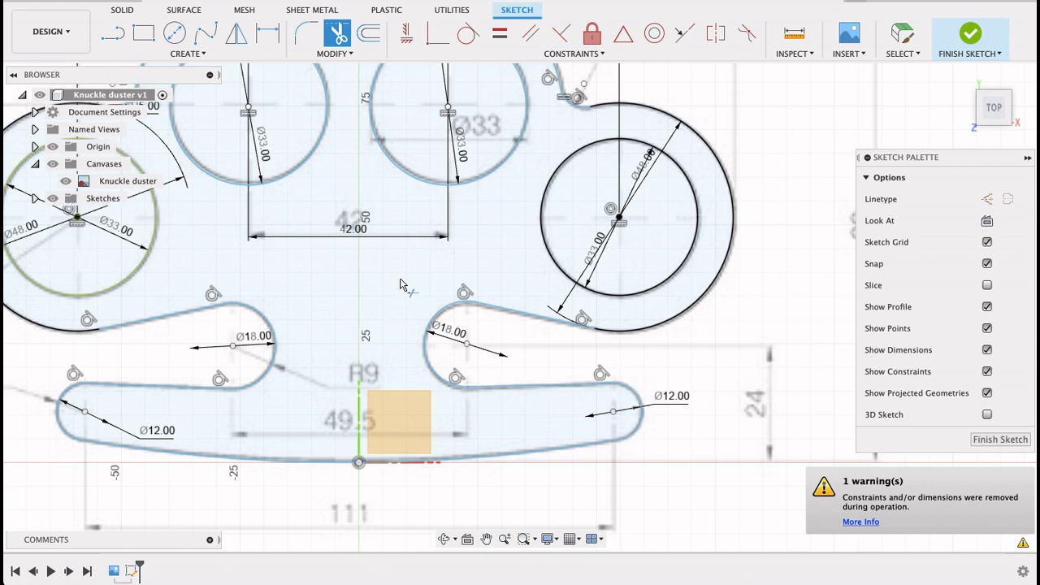
{"action": "scroll", "coordinate": [621, 423], "scroll_direction": "down", "scroll_amount": 4}
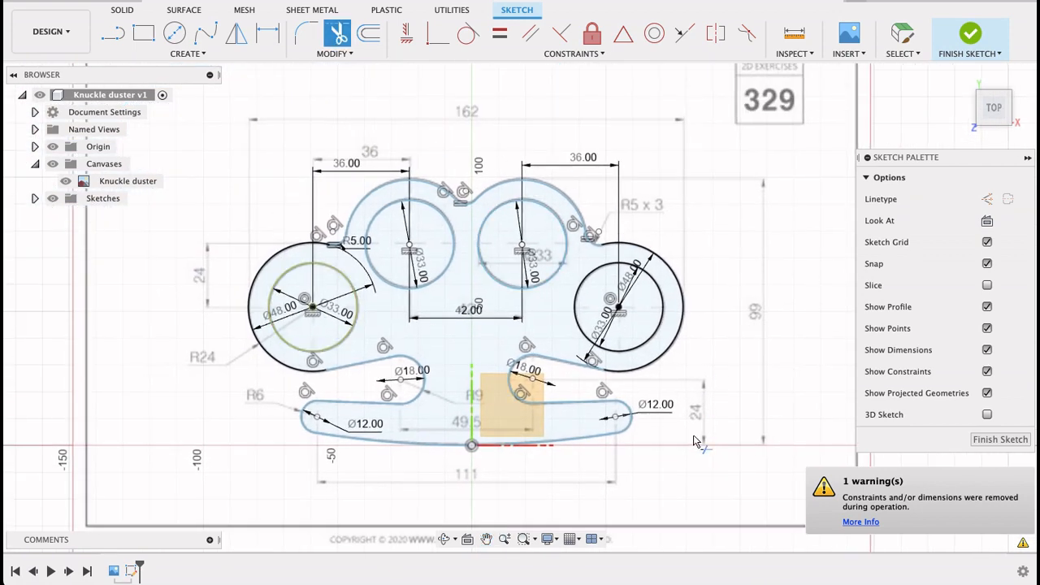
{"action": "scroll", "coordinate": [710, 334], "scroll_direction": "up", "scroll_amount": 3}
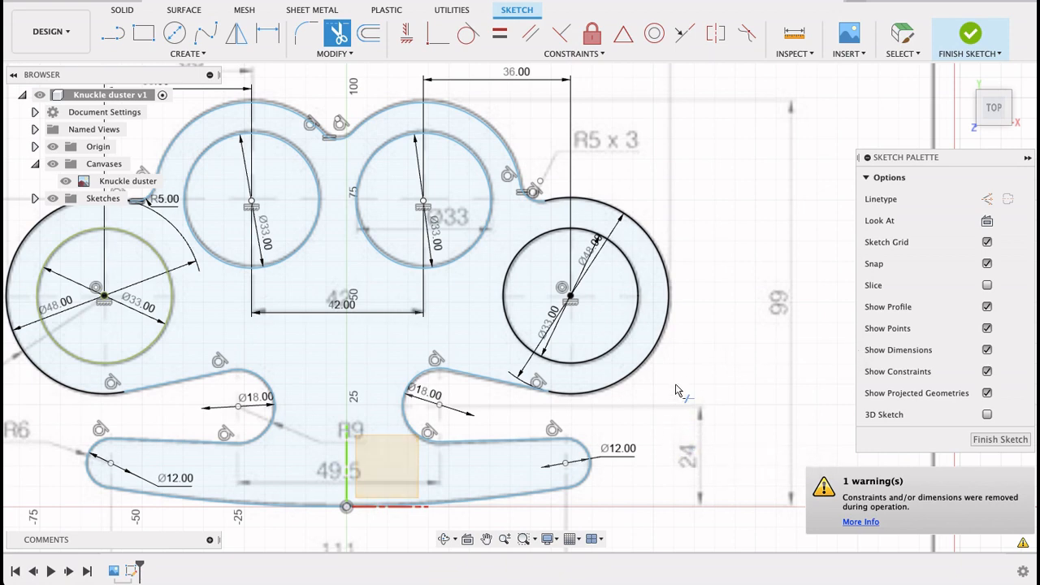
{"action": "scroll", "coordinate": [679, 373], "scroll_direction": "down", "scroll_amount": 2}
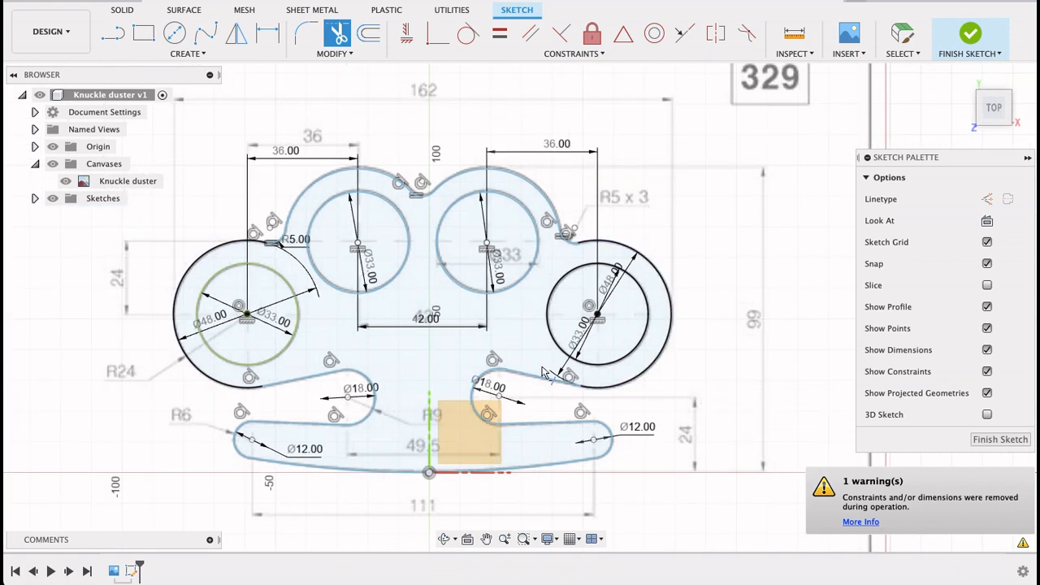
{"action": "left_click", "coordinate": [999, 440]}
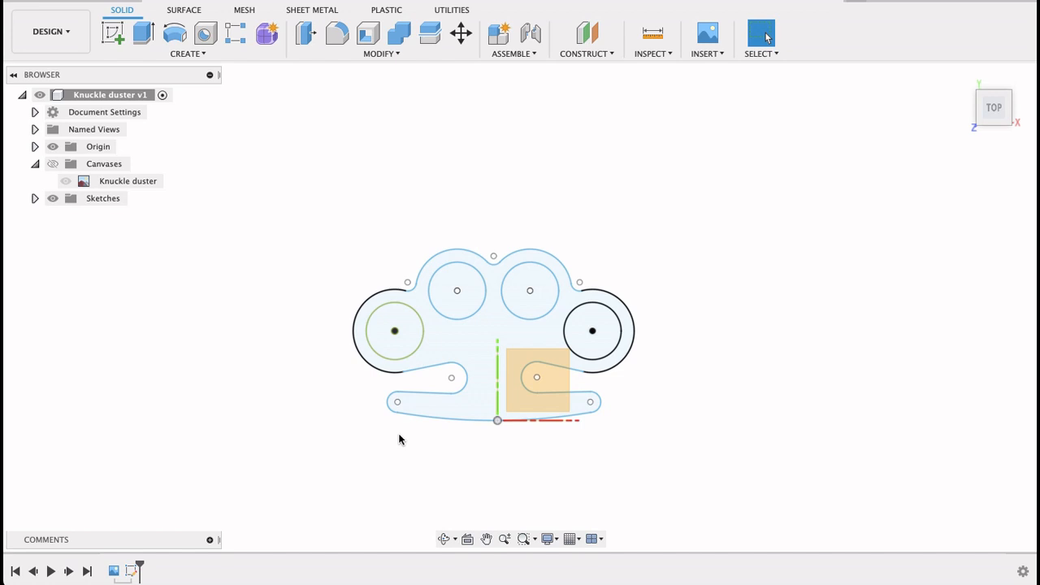
Extrude the knuckle duster profile, without the four finger holes, 15 mm as a new body and hide the origin
{"action": "left_click", "coordinate": [144, 40]}
{"action": "left_click", "coordinate": [487, 357]}
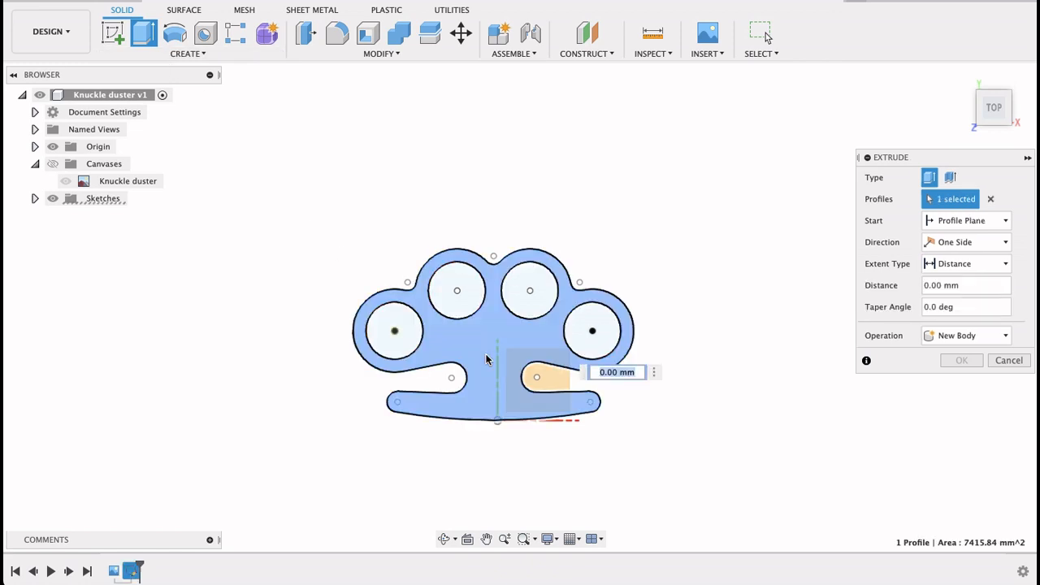
{"action": "middle_click_drag", "start_coordinate": [661, 369], "coordinate": [662, 336], "text": "shift"}
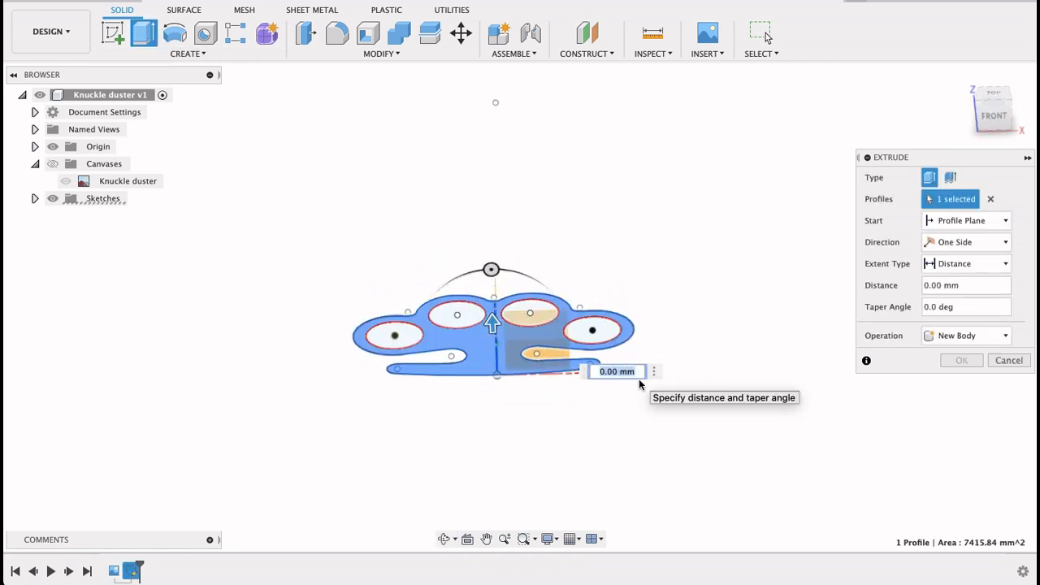
{"action": "type", "text": "10"}
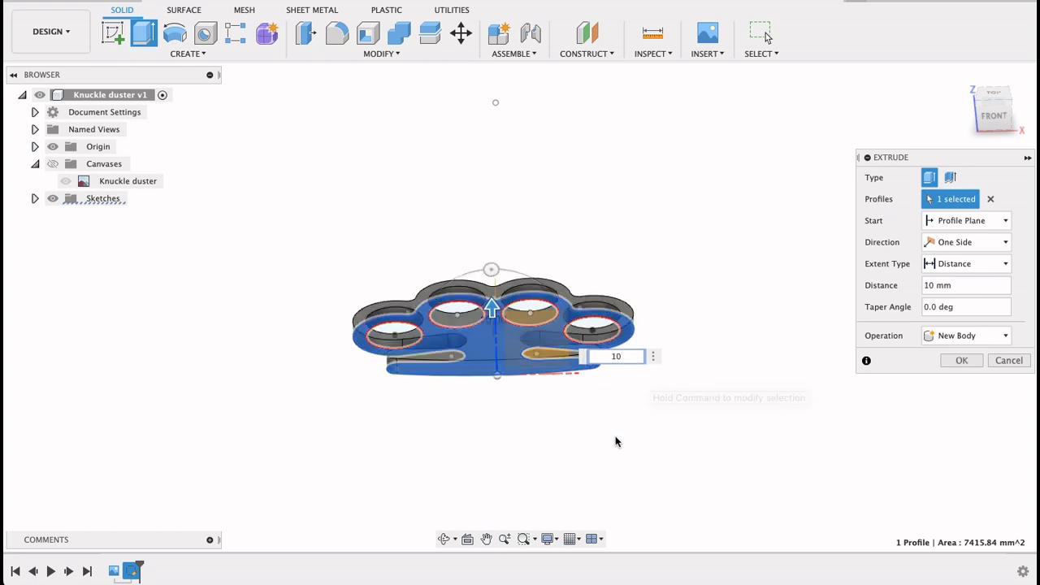
{"action": "middle_click_drag", "start_coordinate": [615, 436], "coordinate": [604, 416], "text": "shift"}
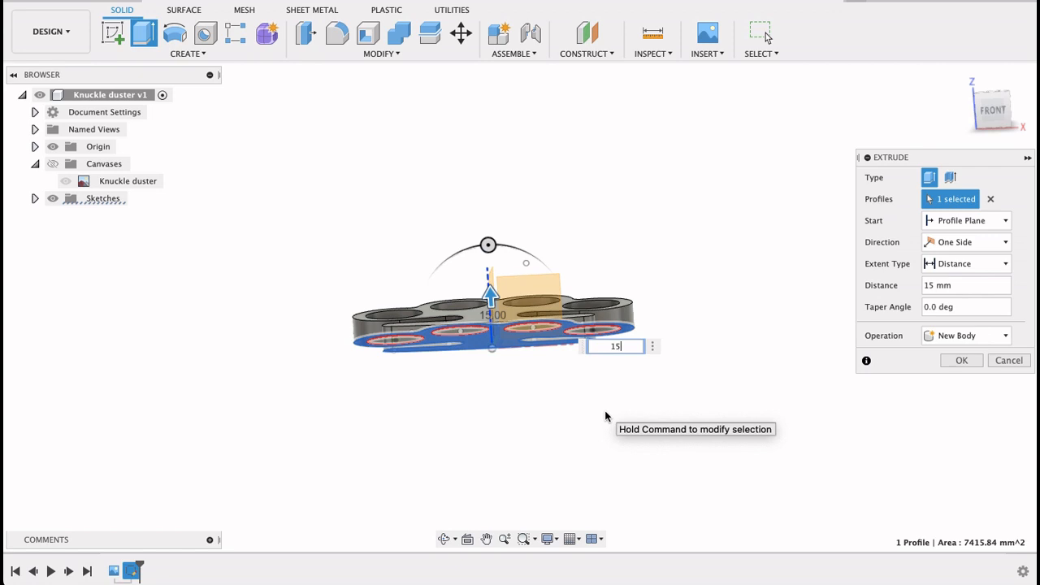
{"action": "left_click", "coordinate": [961, 360]}
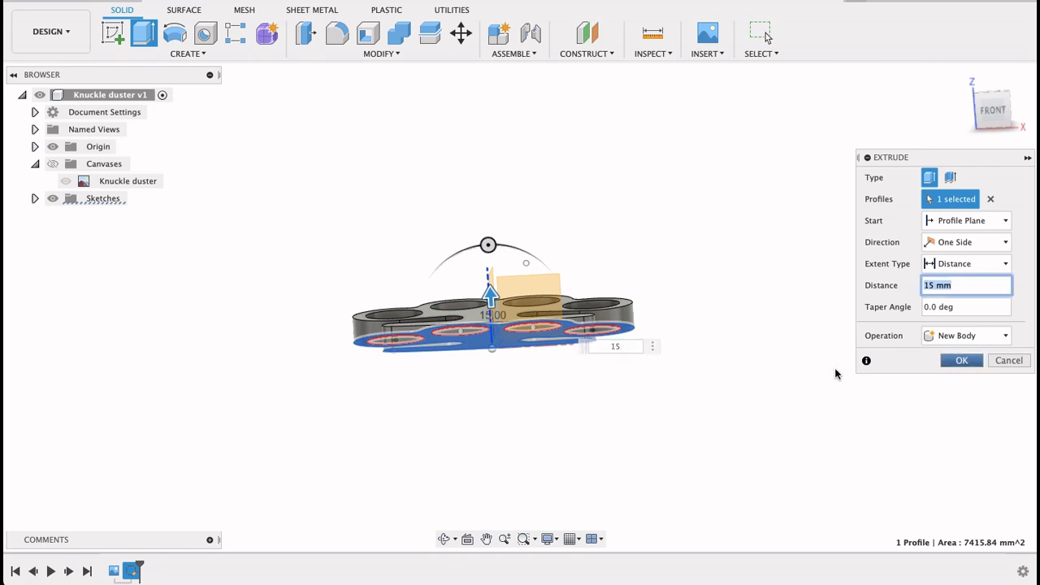
{"action": "middle_click_drag", "start_coordinate": [733, 292], "coordinate": [744, 374], "text": "shift"}
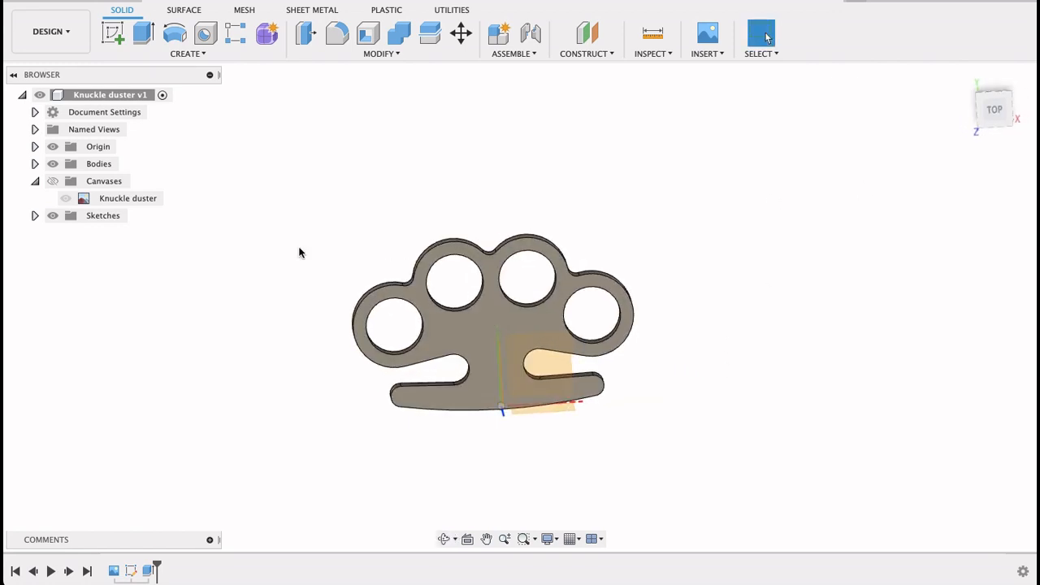
{"action": "left_click", "coordinate": [52, 147]}
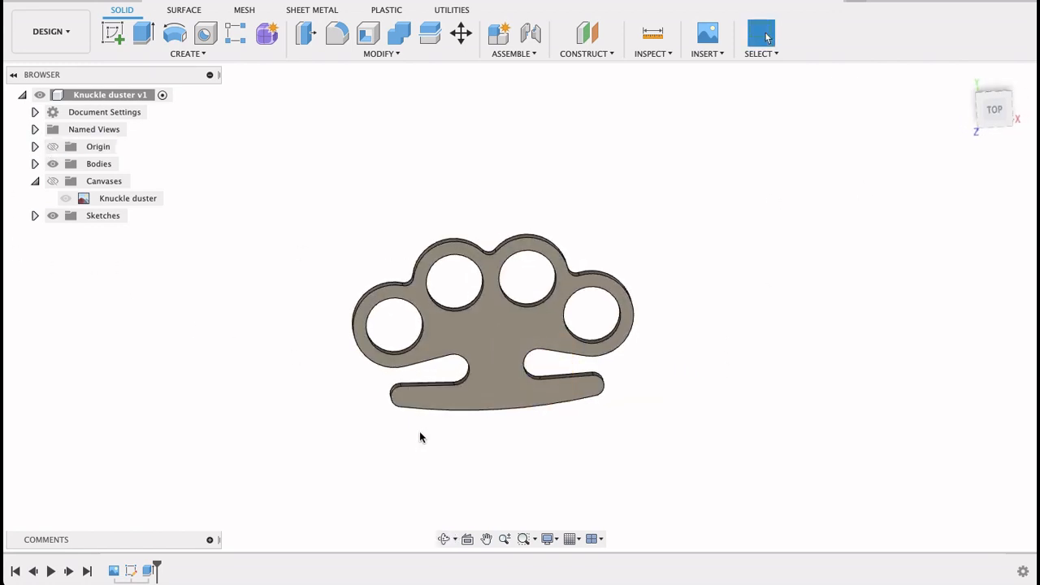
{"action": "mouse_move", "coordinate": [417, 430]}
{"action": "middle_mouse_down", "text": "shift"}
{"action": "mouse_move", "coordinate": [401, 411]}
{"action": "mouse_move", "coordinate": [411, 394]}
{"action": "mouse_move", "coordinate": [411, 420]}
{"action": "middle_mouse_up", "text": "shift"}
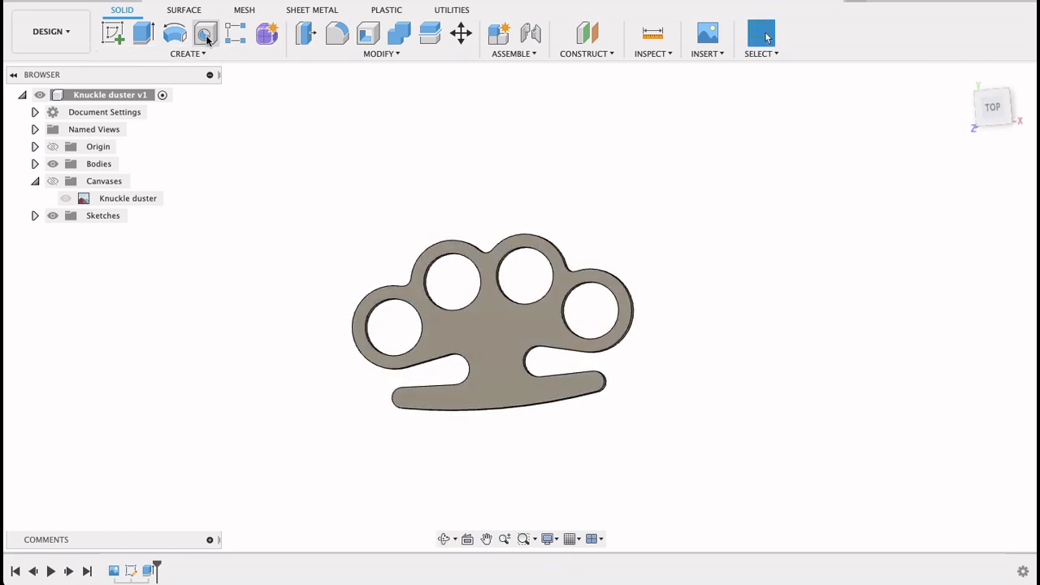
Start a constant-radius fillet on the edges of all four finger holes, on both the top and bottom faces of the body
{"action": "left_click", "coordinate": [337, 31]}
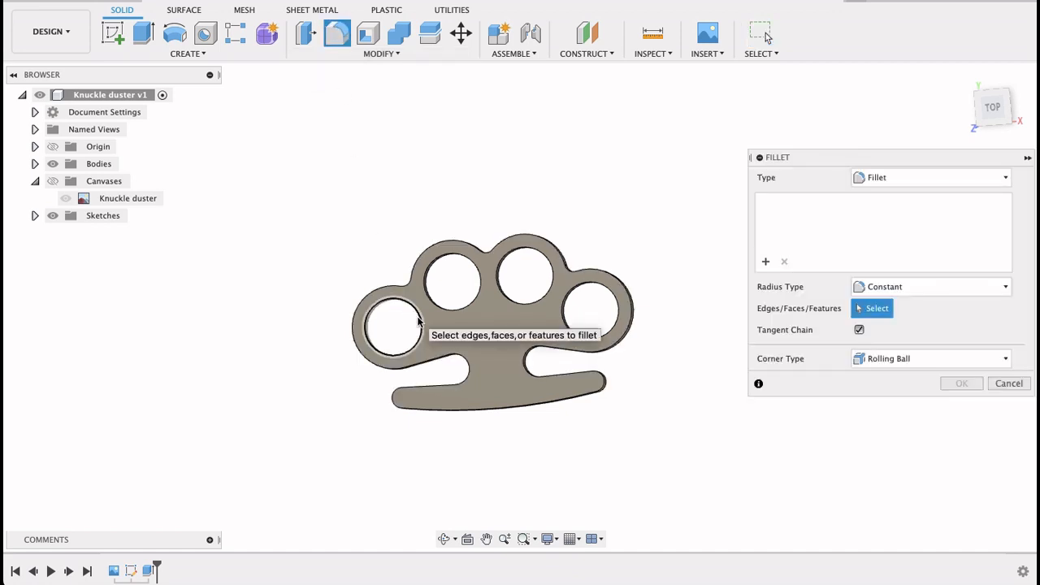
{"action": "left_click", "coordinate": [418, 322]}
{"action": "left_click", "coordinate": [475, 299]}
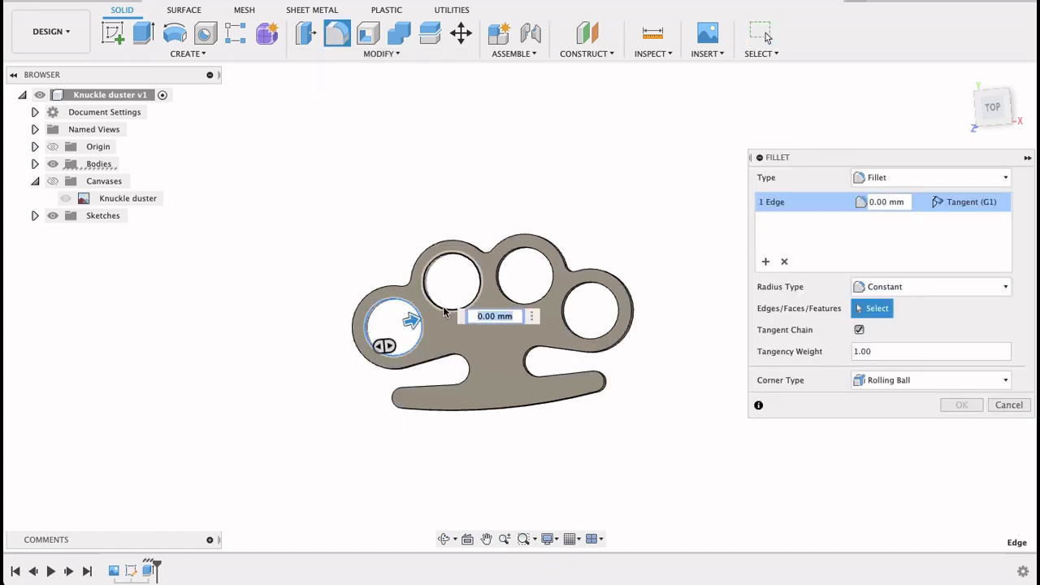
{"action": "left_click", "coordinate": [509, 301]}
{"action": "left_click", "coordinate": [565, 315]}
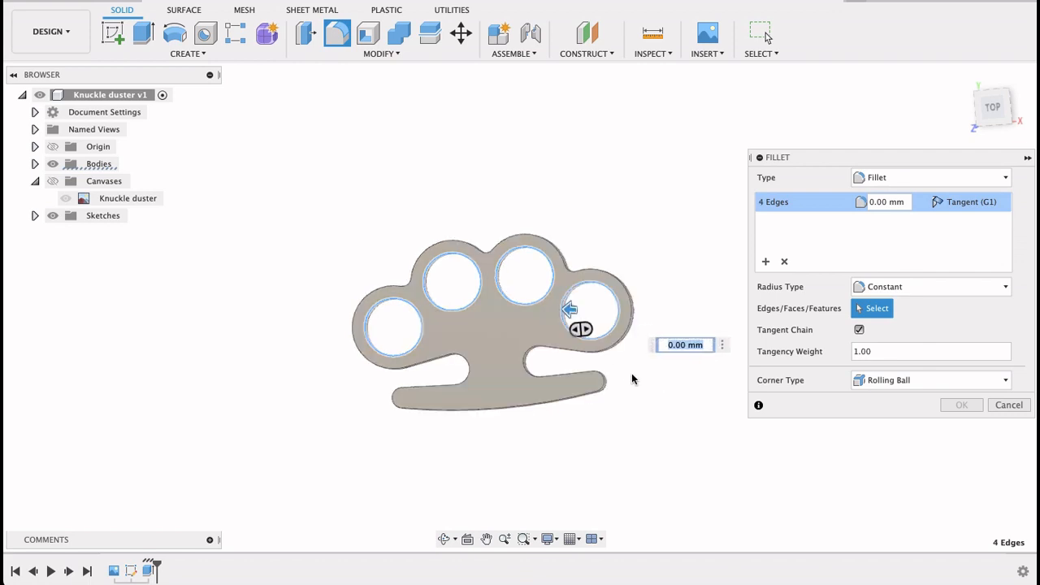
{"action": "middle_click_drag", "start_coordinate": [632, 379], "coordinate": [432, 331], "text": "shift"}
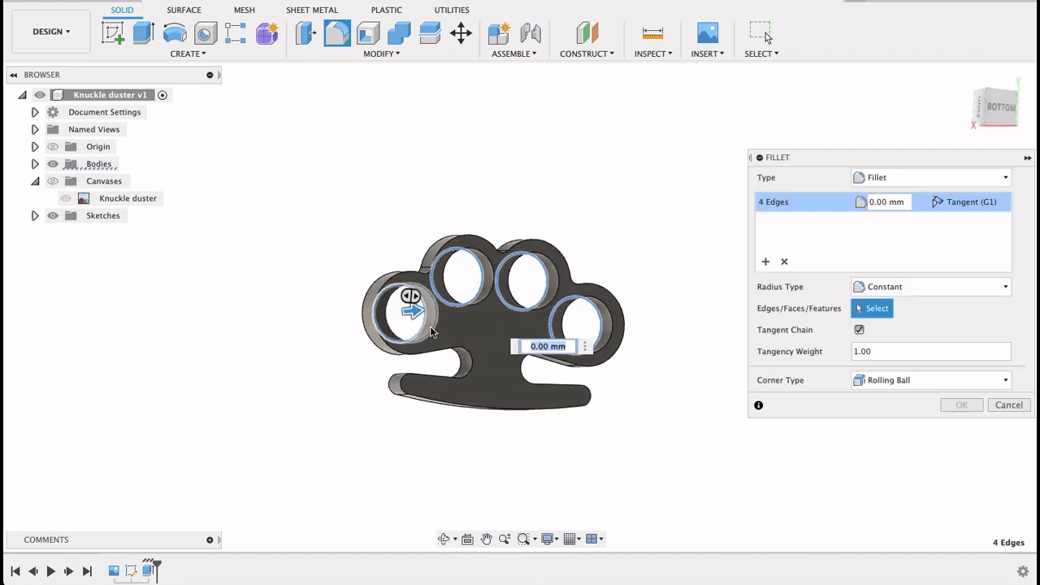
{"action": "left_click", "coordinate": [493, 289]}
{"action": "left_click", "coordinate": [551, 299]}
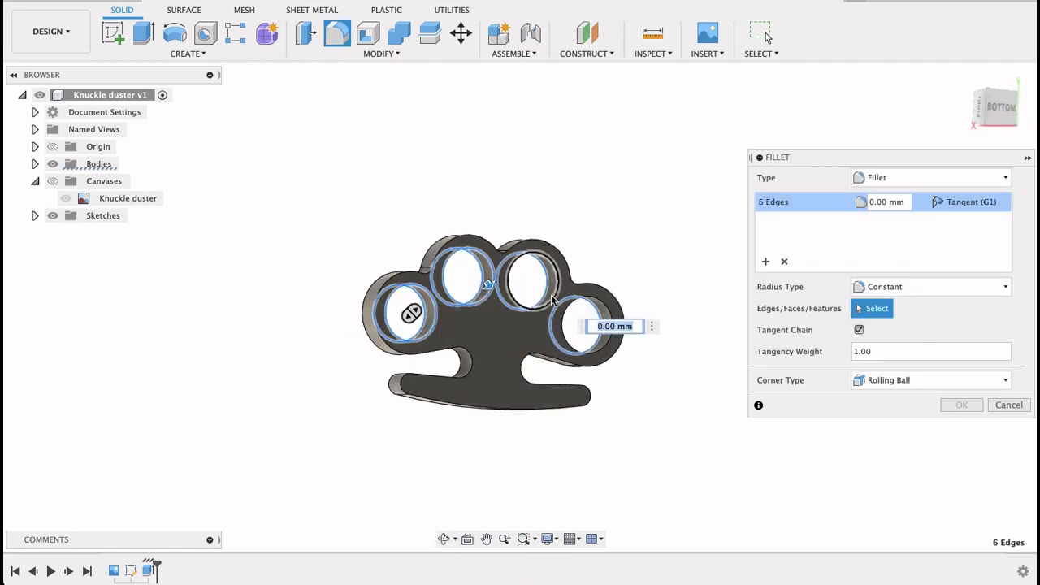
{"action": "left_click", "coordinate": [553, 301]}
{"action": "left_click", "coordinate": [604, 339]}
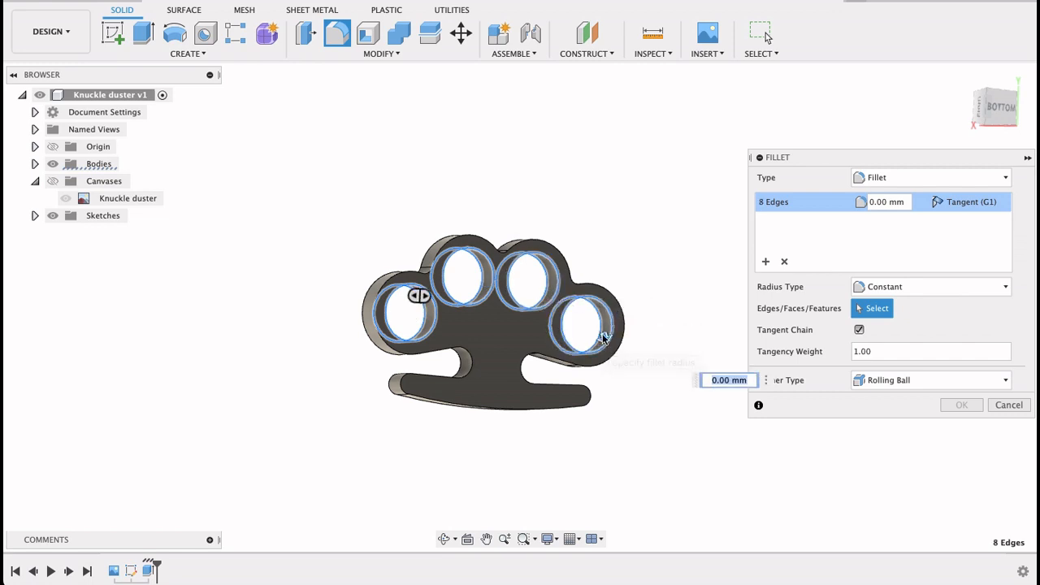
Set the finger-hole fillet radius to 4 mm and apply the fillet
{"action": "left_click", "coordinate": [873, 202]}
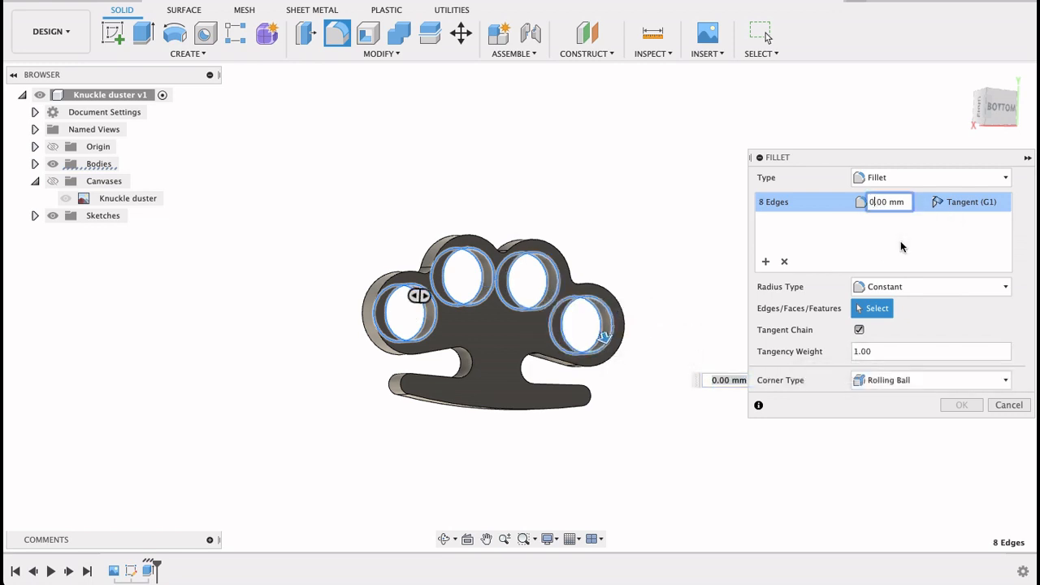
{"action": "type", "text": "2"}
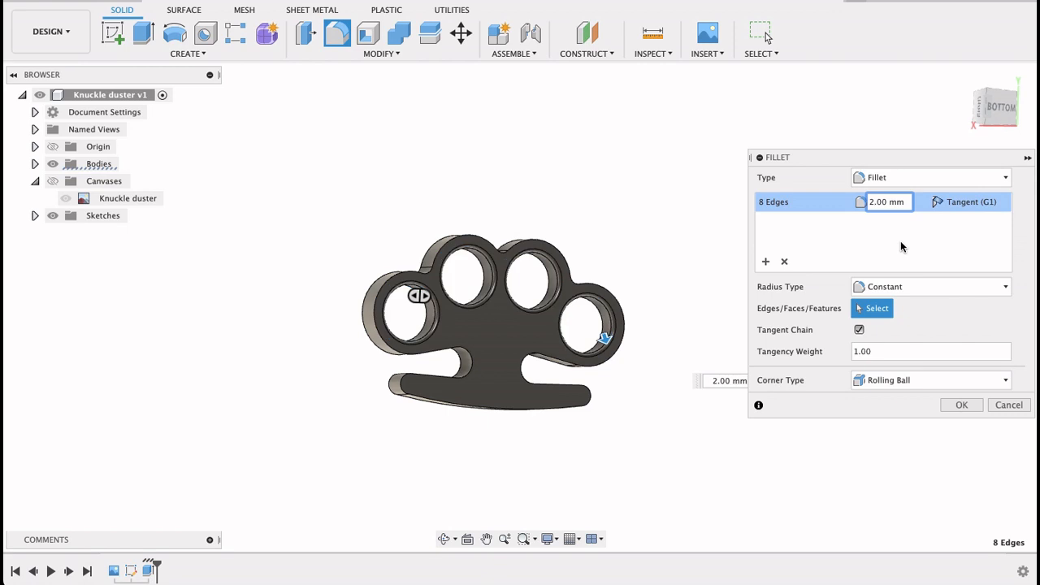
{"action": "scroll", "coordinate": [696, 329], "scroll_direction": "up", "scroll_amount": 8}
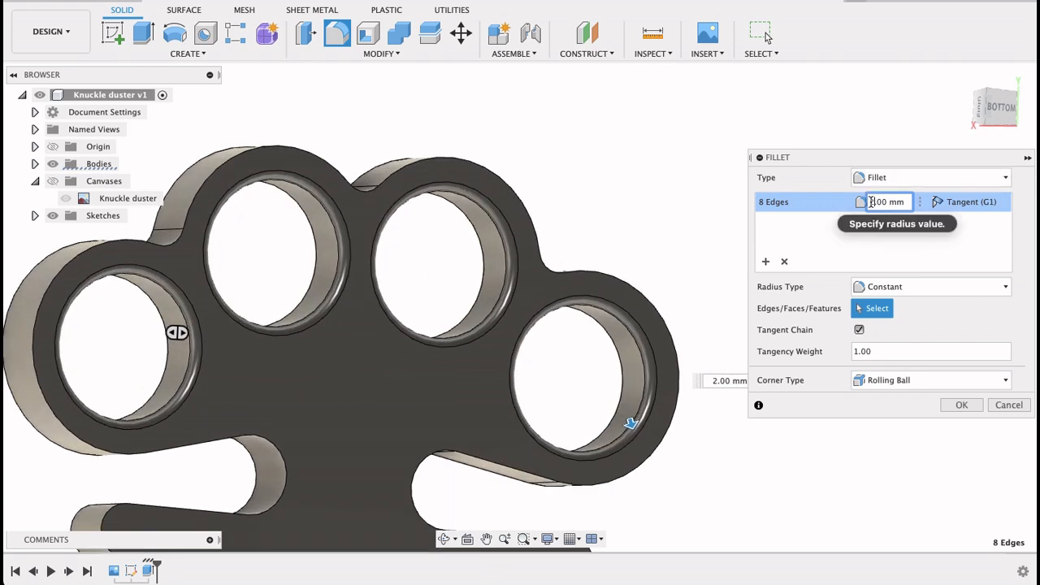
{"action": "type", "text": "4"}
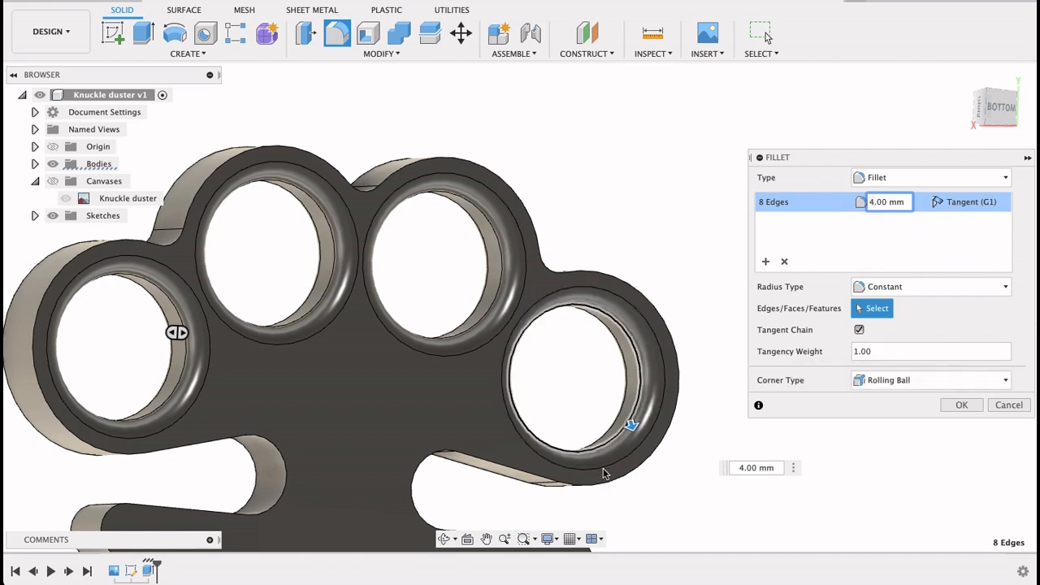
{"action": "left_click", "coordinate": [956, 405]}
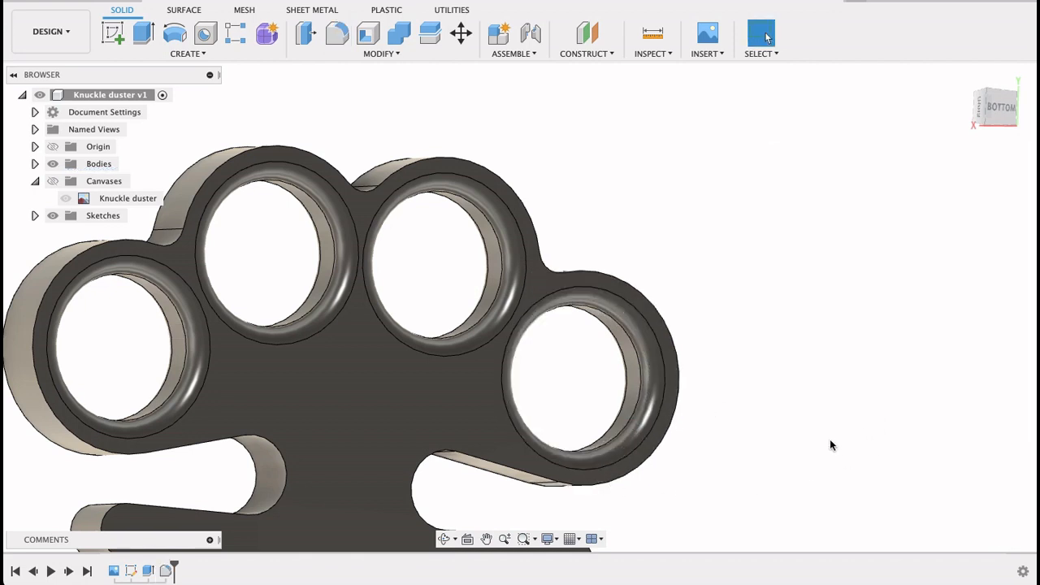
Open the appearance settings from the body's flat bottom face and search the appearance library for "anodiz"
{"action": "middle_click_drag", "start_coordinate": [824, 439], "coordinate": [910, 285]}
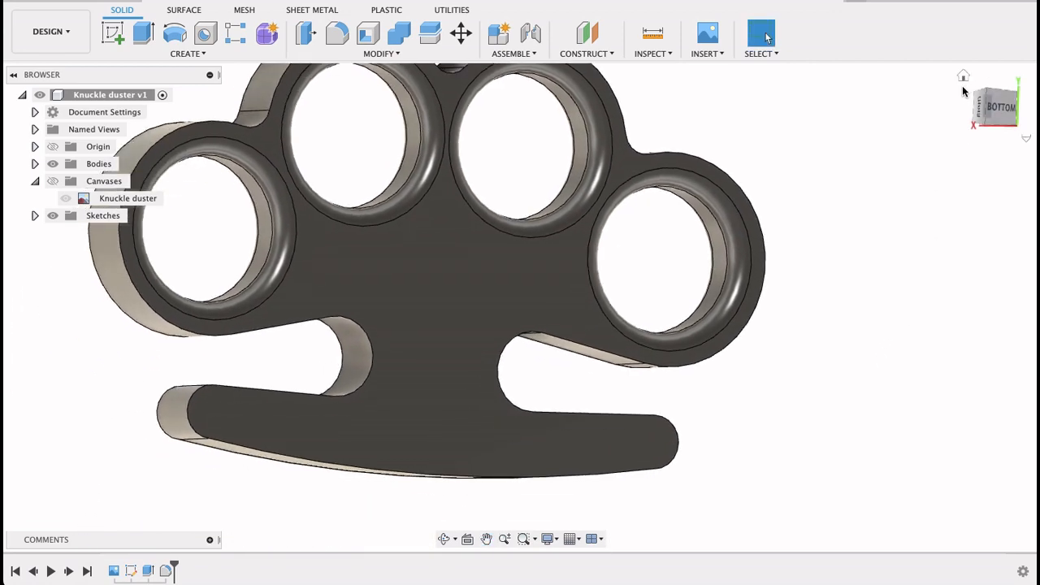
{"action": "left_click", "coordinate": [962, 84]}
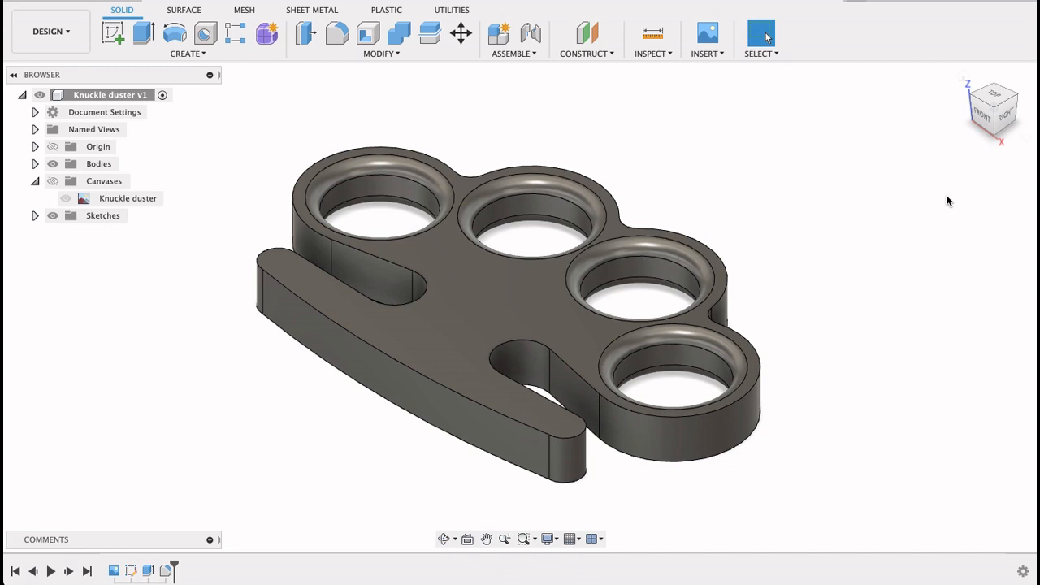
{"action": "middle_click_drag", "start_coordinate": [855, 190], "coordinate": [591, 288], "text": "shift"}
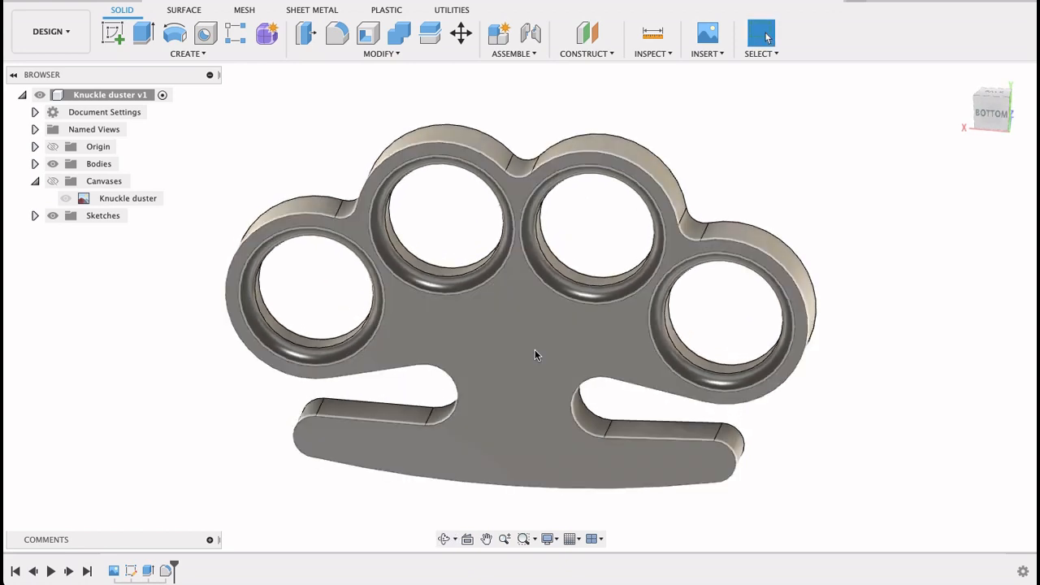
{"action": "left_click", "coordinate": [534, 349]}
{"action": "right_click", "coordinate": [535, 349]}
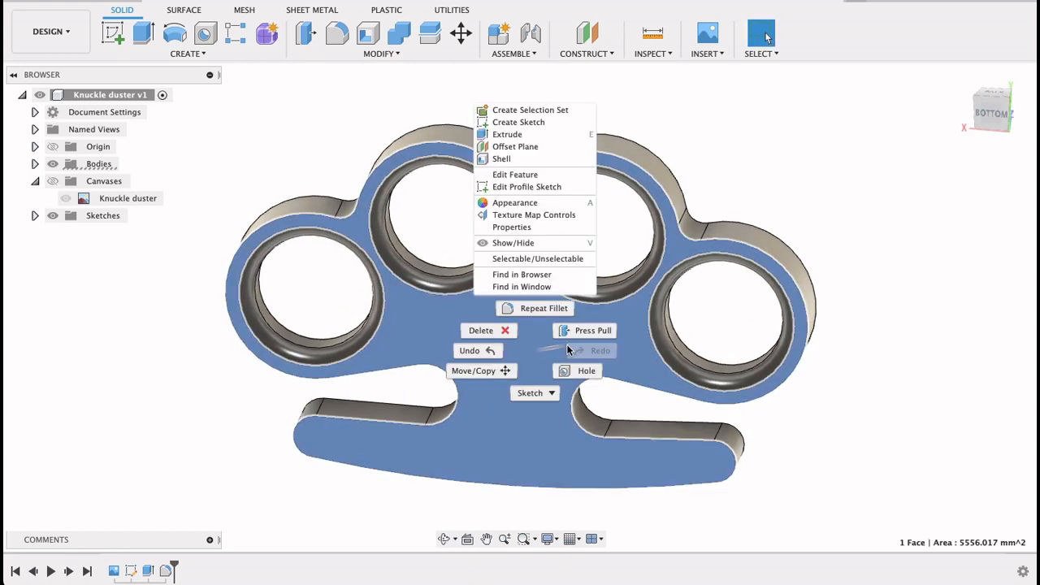
{"action": "left_click", "coordinate": [522, 202]}
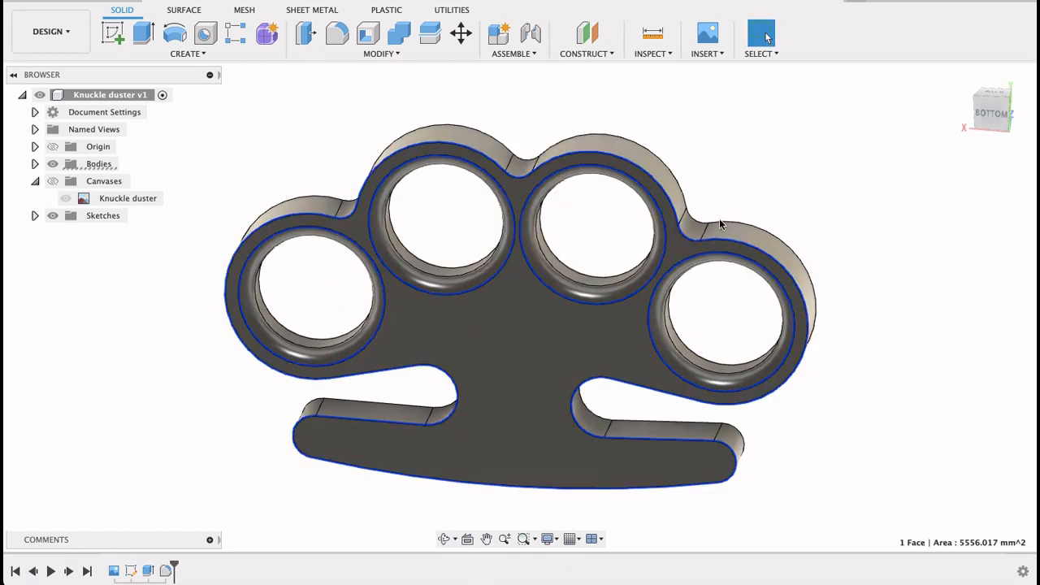
{"action": "left_click", "coordinate": [808, 382]}
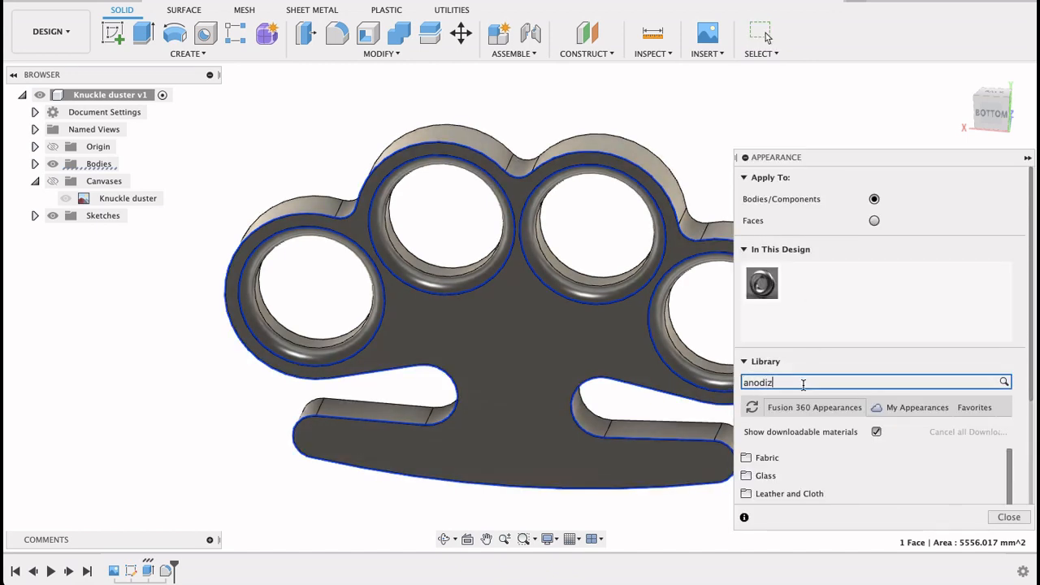
{"action": "key", "text": "Return"}
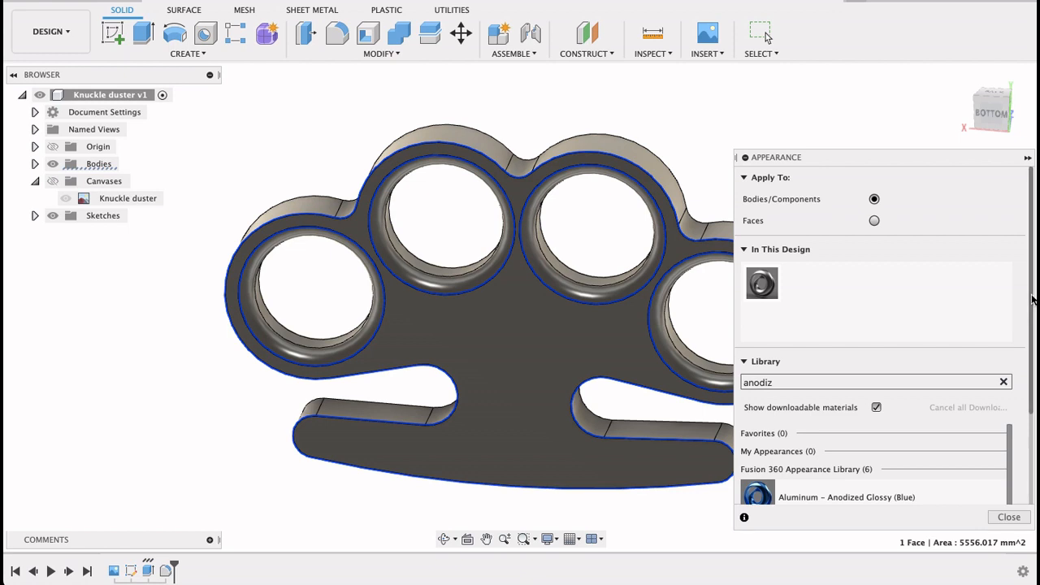
{"action": "left_click_drag", "start_coordinate": [1032, 299], "coordinate": [1034, 400]}
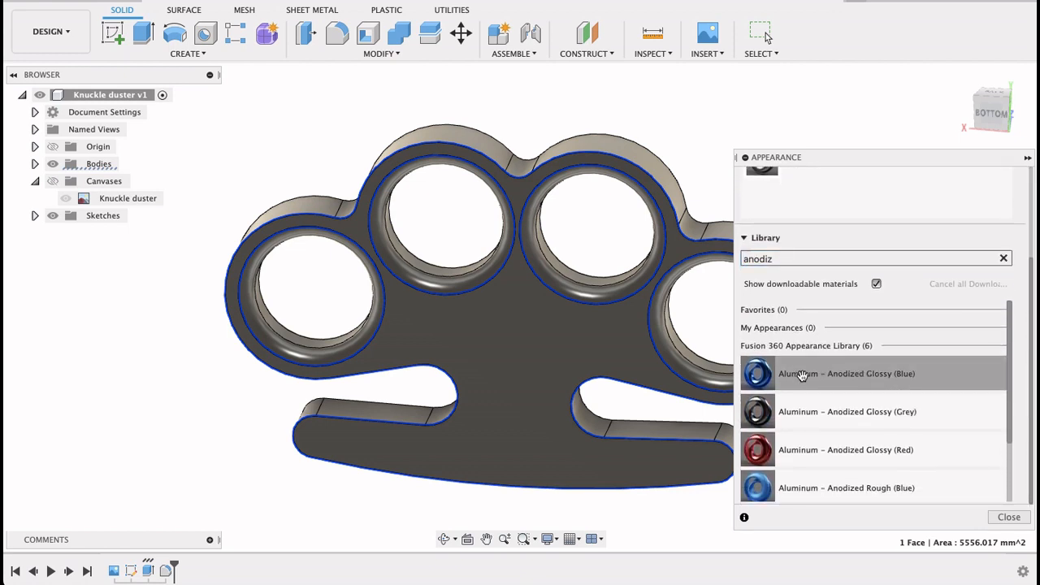
Apply the Aluminum - Anodized Glossy (Blue) appearance to the whole body, close the appearance settings and dismiss the warning
{"action": "left_click_drag", "start_coordinate": [642, 387], "coordinate": [553, 370]}
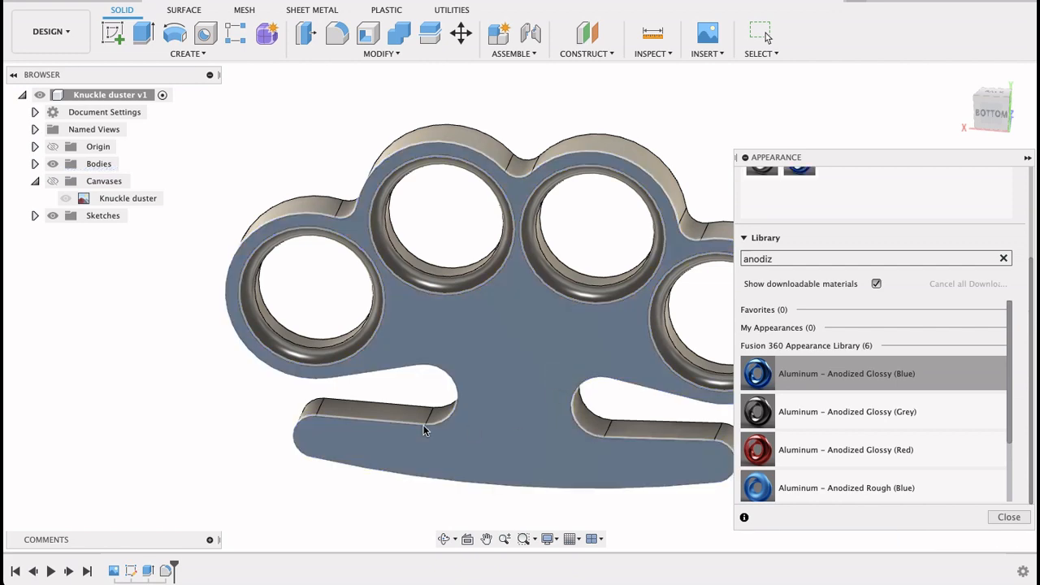
{"action": "left_click_drag", "start_coordinate": [768, 371], "coordinate": [577, 303]}
{"action": "left_click", "coordinate": [563, 290]}
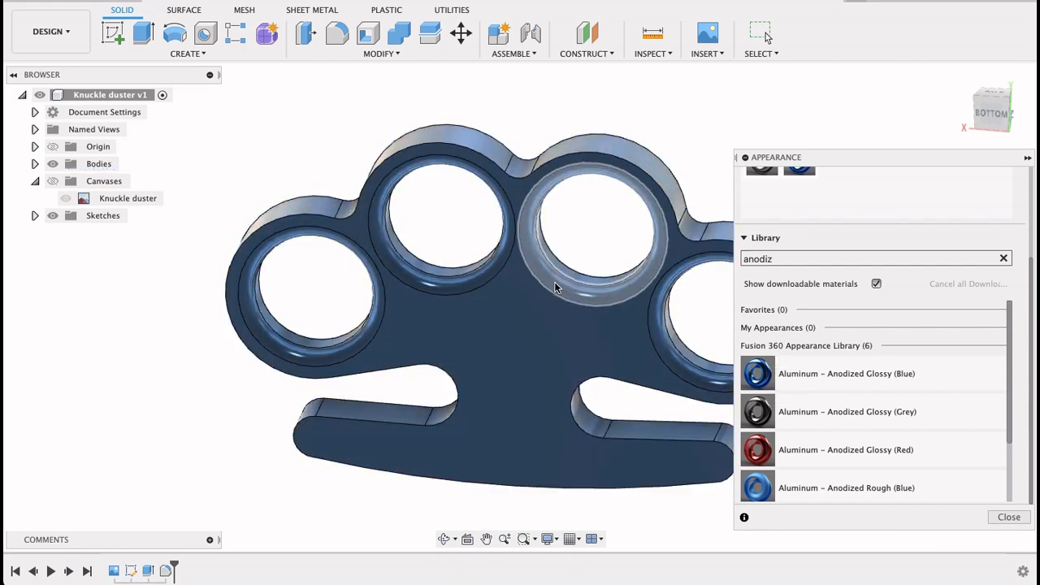
{"action": "left_click", "coordinate": [1008, 517]}
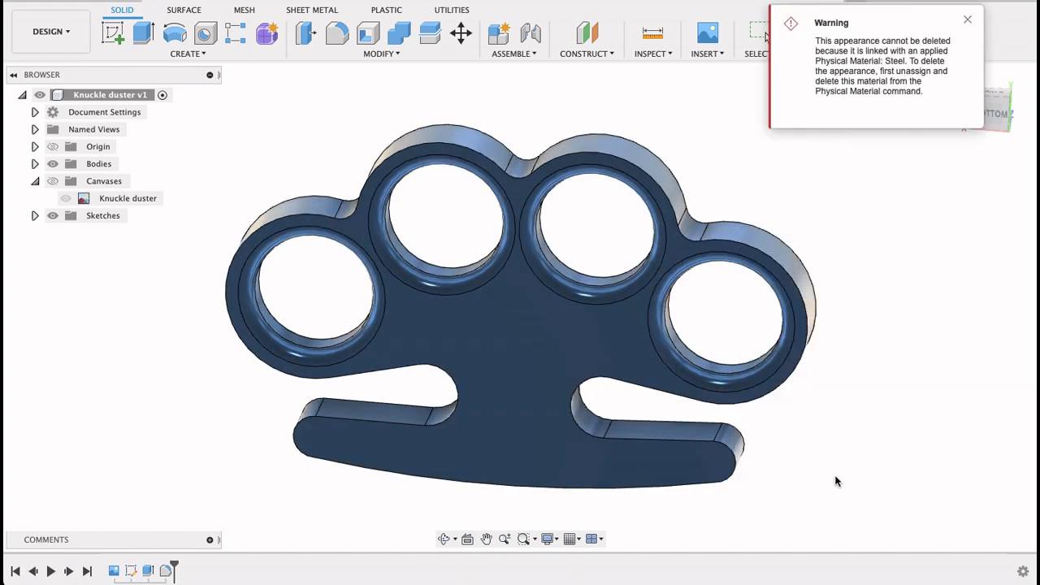
{"action": "scroll", "coordinate": [887, 399], "scroll_direction": "down", "scroll_amount": 3}
{"action": "left_click", "coordinate": [968, 20]}
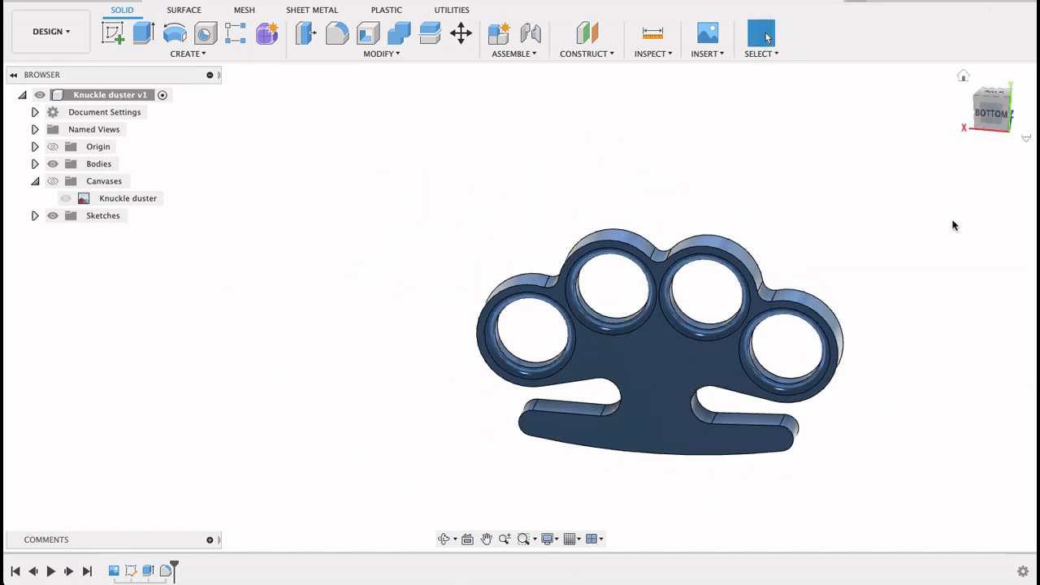
{"action": "middle_click_drag", "start_coordinate": [928, 417], "coordinate": [684, 405], "text": "shift"}
{"action": "left_click", "coordinate": [964, 77]}
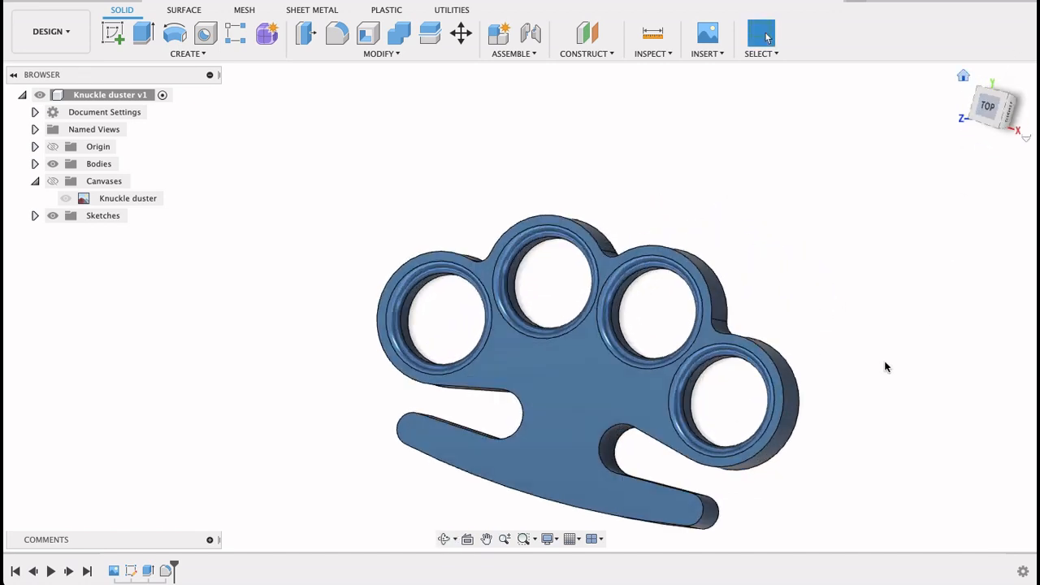